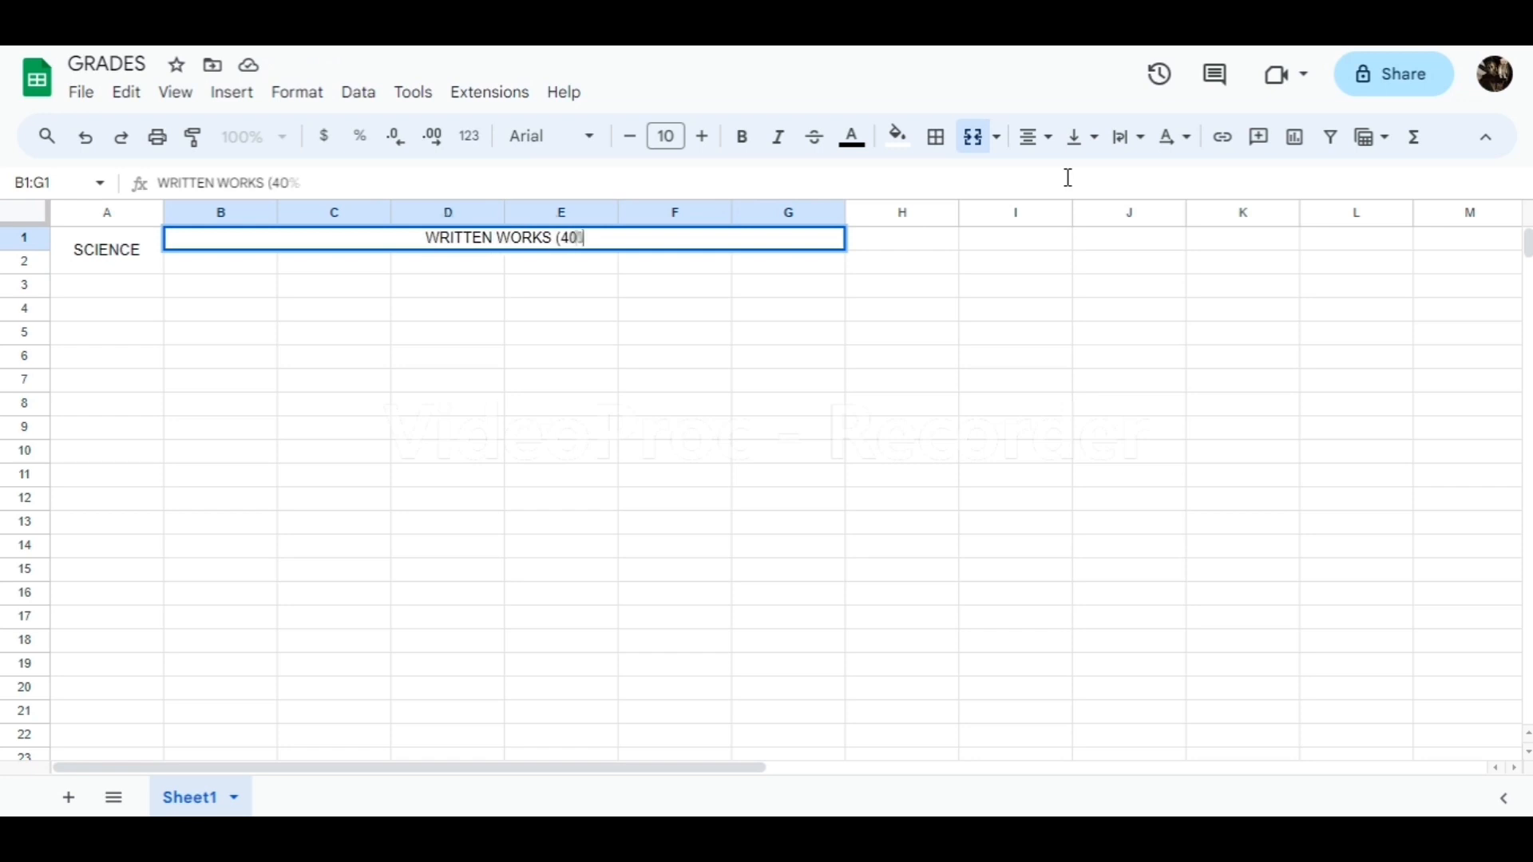
# - Enter the row 2 headers Q1 through Q5 in B2:F2, TOTAL in G2 and % in H2
pyautogui.click(254, 265)
pyautogui.write('Q1')
pyautogui.press('Return')
pyautogui.click(241, 265)
pyautogui.moveTo(277, 273); pyautogui.dragTo(689, 265)
pyautogui.click(762, 270)
pyautogui.write('TOTAL')
pyautogui.click(888, 258)
pyautogui.write('%')
# - Enter HPS in A3 and the first student's name in lowercase in A4
pyautogui.click(128, 286)
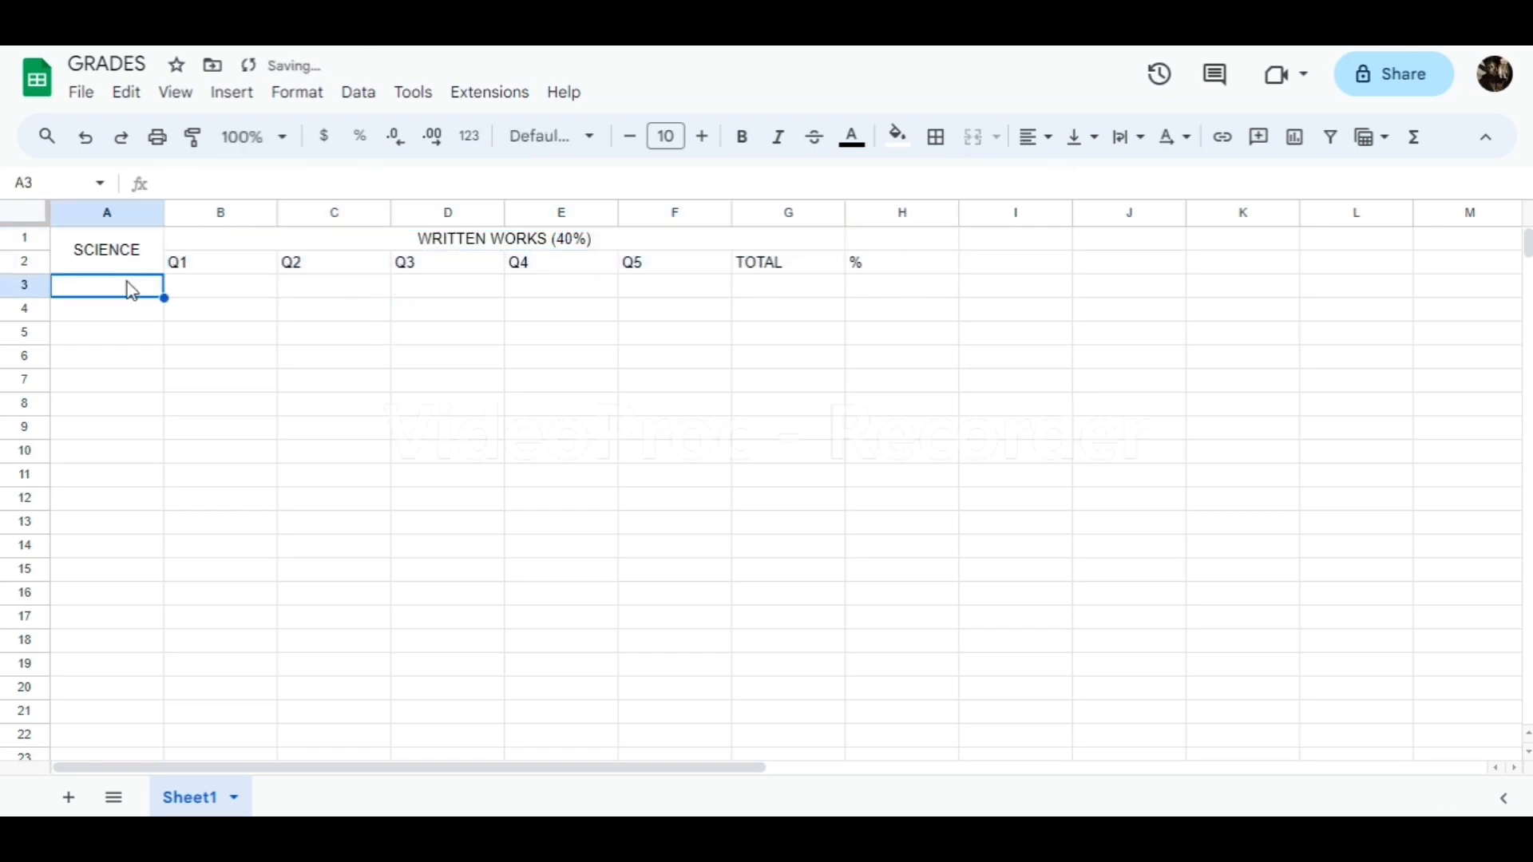
pyautogui.write('HPS')
pyautogui.press('Return')
pyautogui.write('TrISTA')
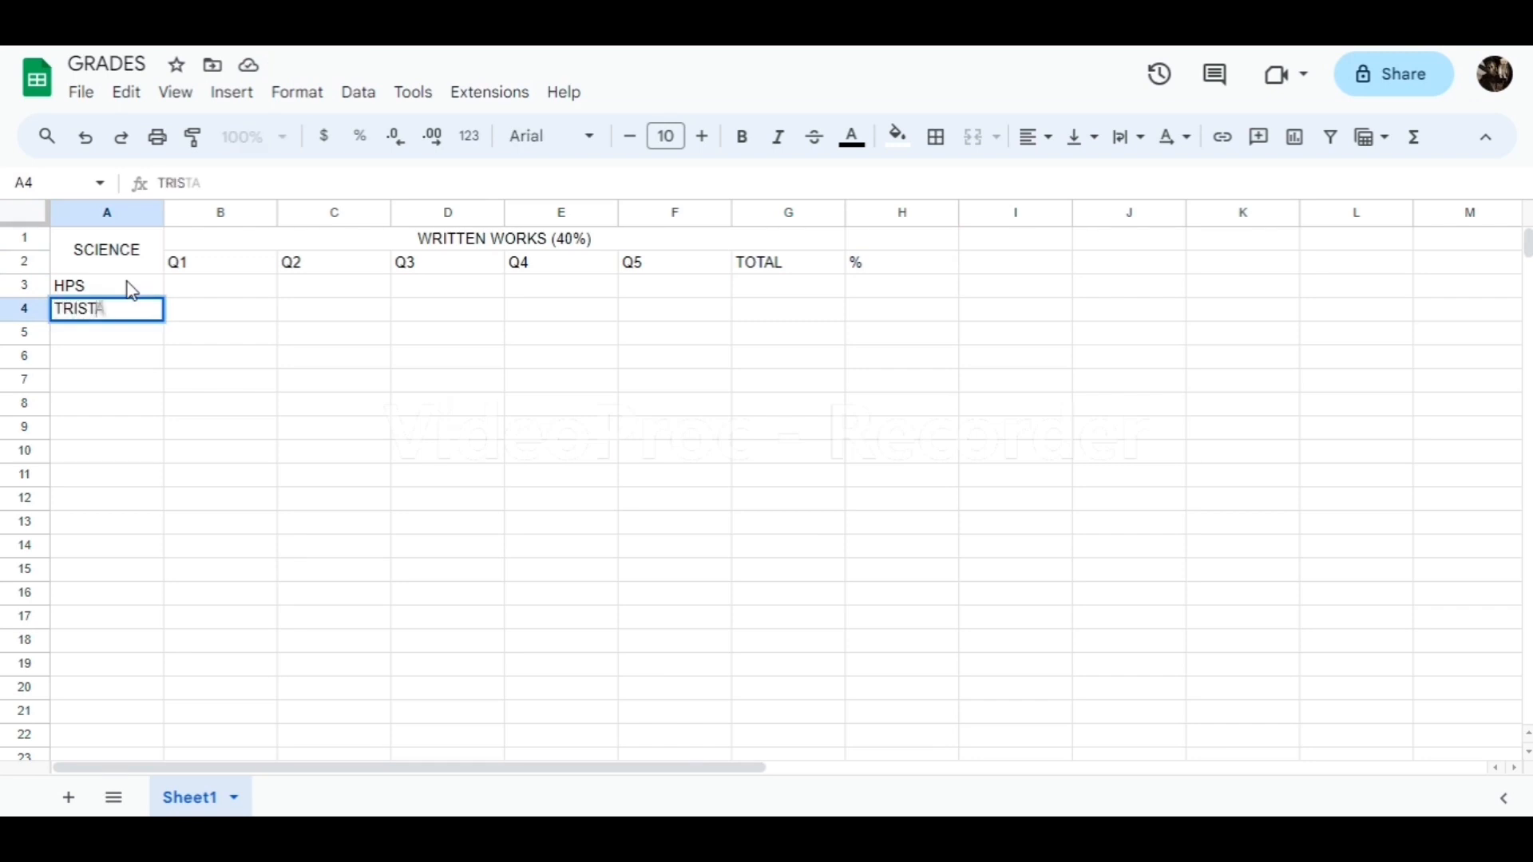
pyautogui.write('N')
pyautogui.press('Return')
pyautogui.click(134, 315)
pyautogui.press('BackSpace')
pyautogui.write('tristan')
pyautogui.press('Return')
# - List the other four students' first names in lowercase in A5:A8
pyautogui.write('jeanel')
pyautogui.press('Return')
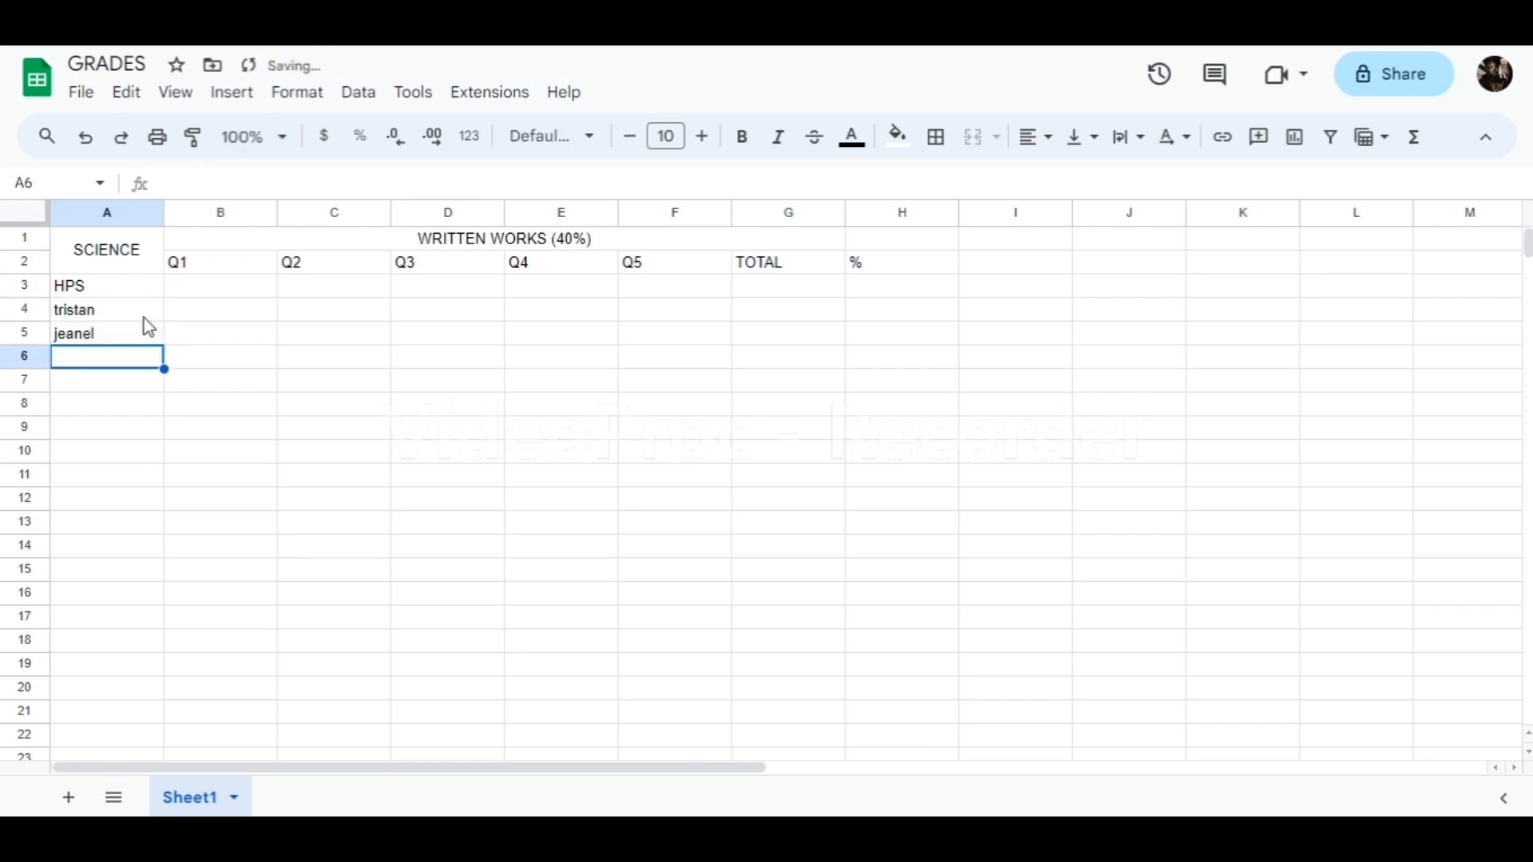
pyautogui.write('louie')
pyautogui.press('Return')
pyautogui.write('jasmin')
pyautogui.press('Return')
pyautogui.write('ryan')
pyautogui.click(231, 293)
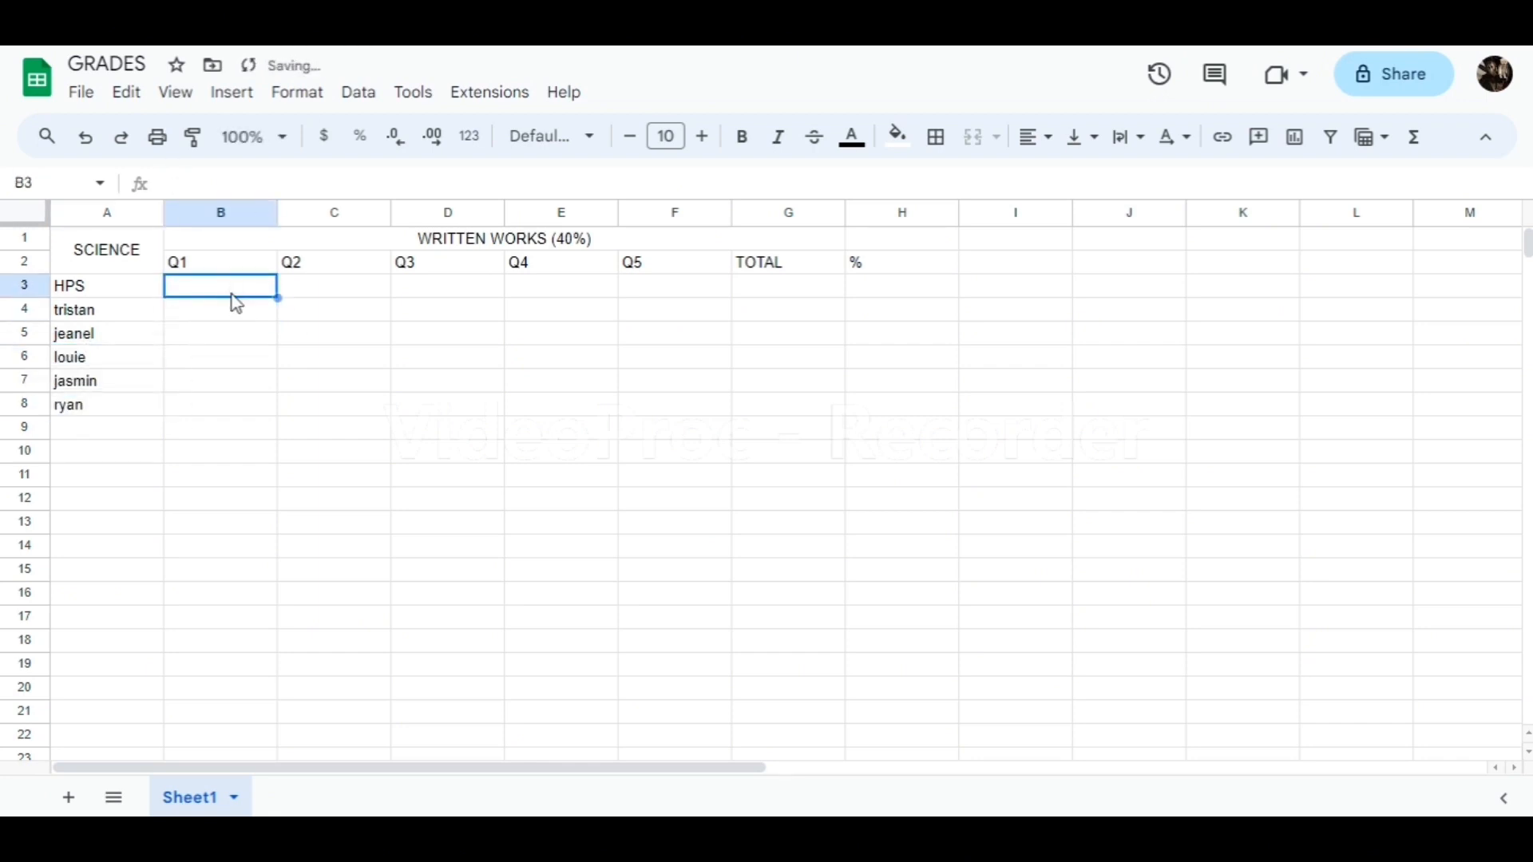
# - Fill the merged WRITTEN WORKS (40%) header with light cyan
pyautogui.click(155, 244)
pyautogui.click(343, 240)
pyautogui.click(898, 136)
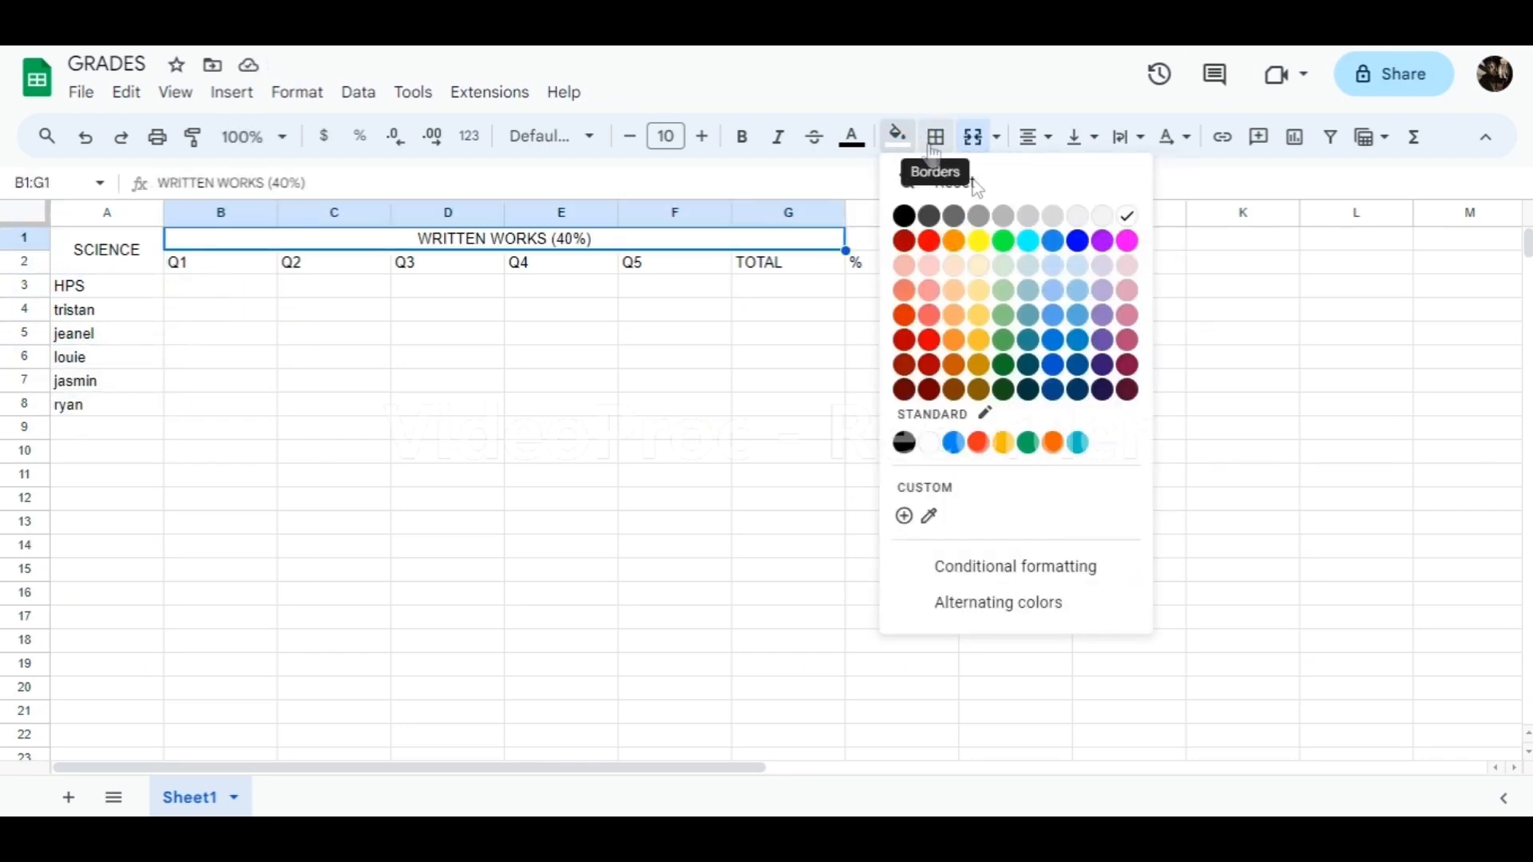
pyautogui.click(1030, 291)
# - Extend the merged header across B1:H1 and re-enter its title as WRITTEN WORKS (40%)
pyautogui.moveTo(264, 266); pyautogui.dragTo(901, 239)
pyautogui.click(788, 309)
pyautogui.click(822, 239)
pyautogui.click(85, 137)
pyautogui.click(972, 137)
pyautogui.write('WRITTEN WOR')
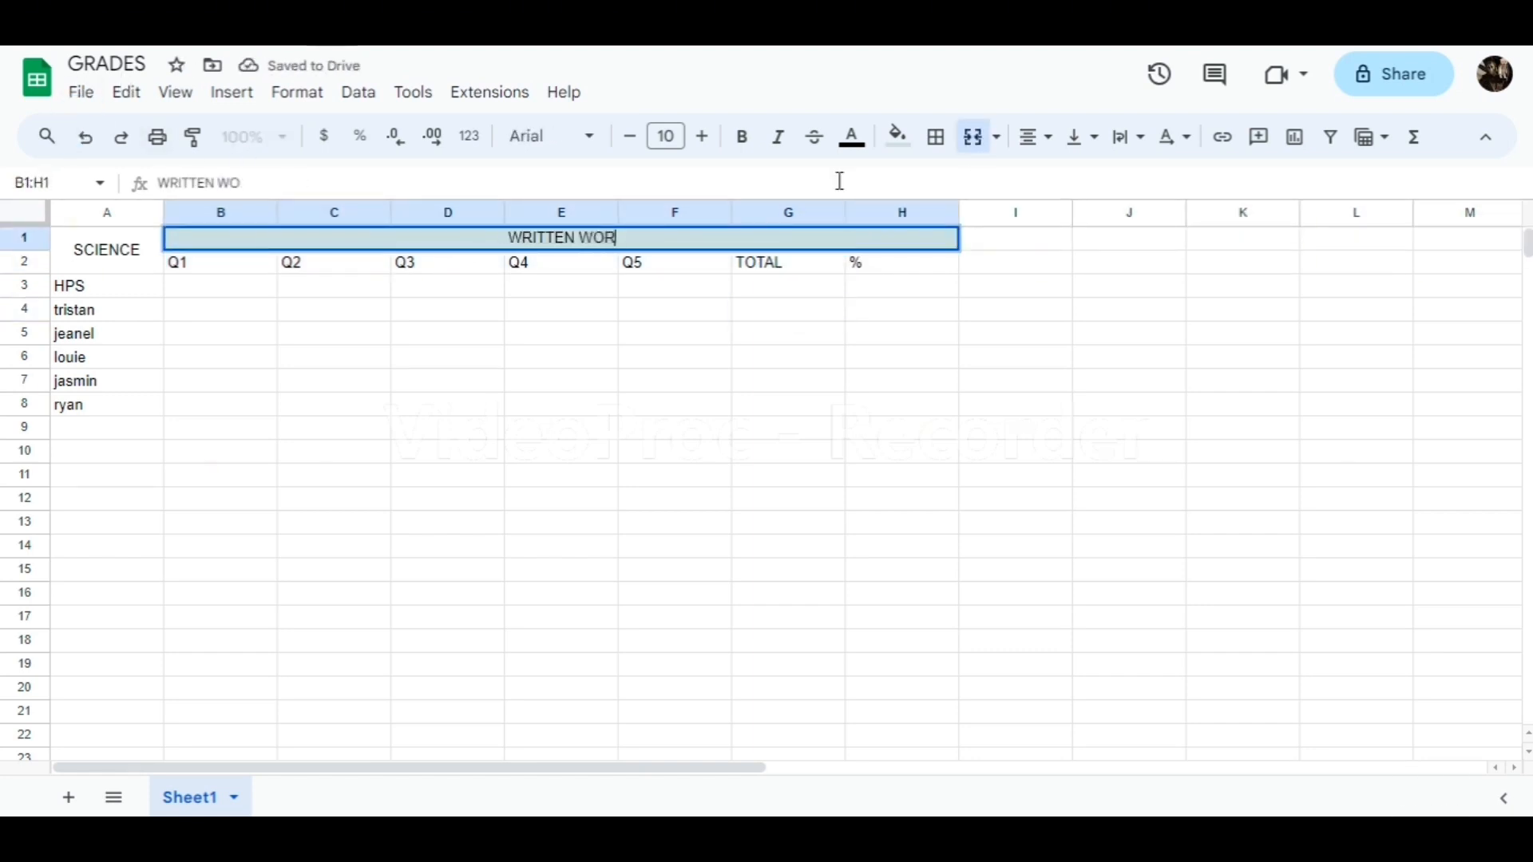
pyautogui.write('KS (40%)')
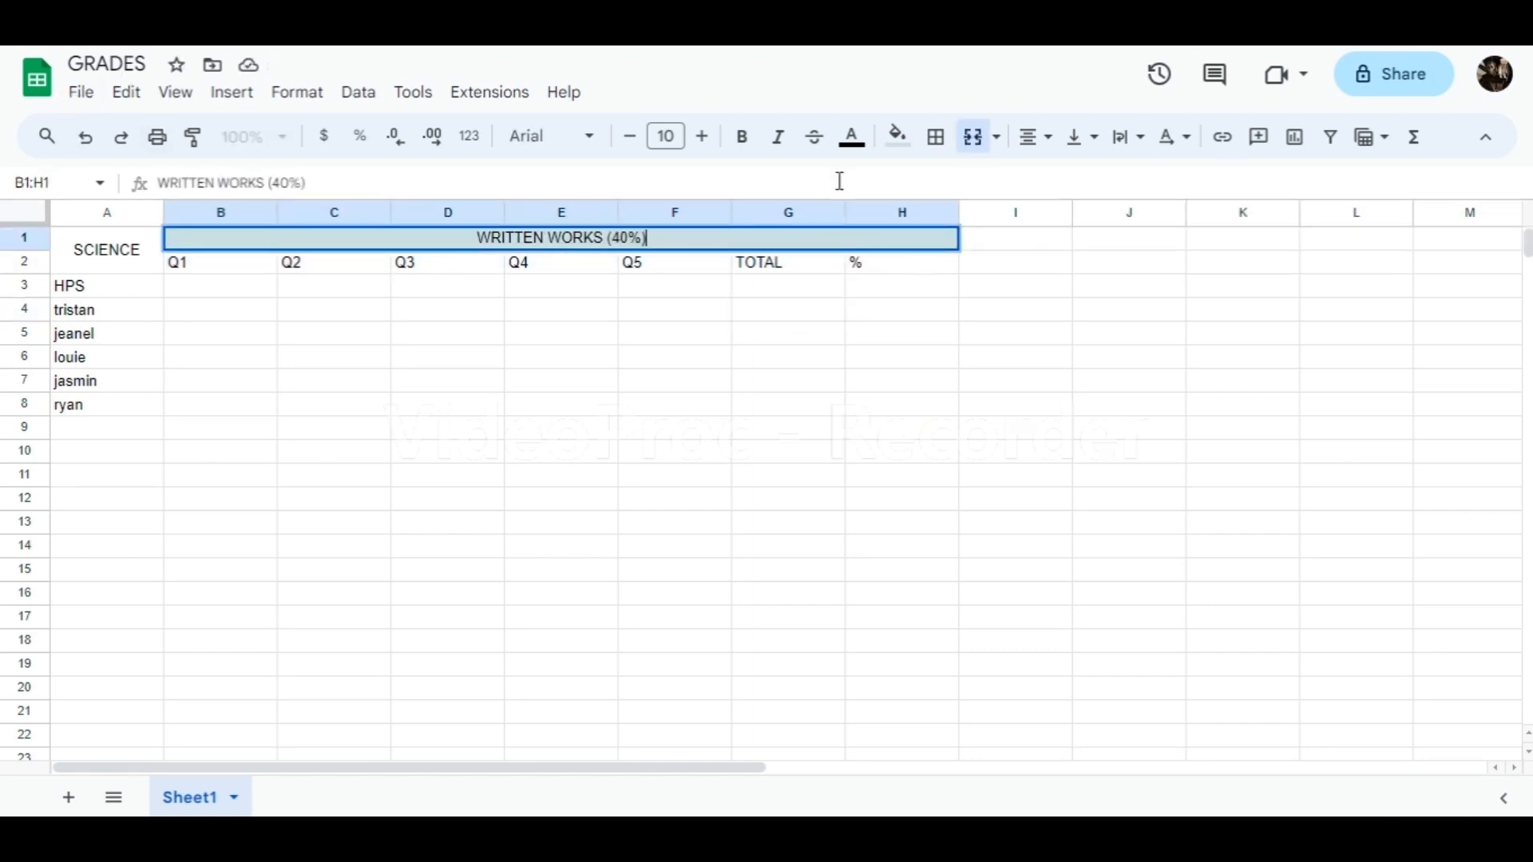
# - Fill the quiz headers and the HPS row through F3 with light yellow and the TOTAL cells G2:G8 with light cyan
pyautogui.moveTo(184, 264); pyautogui.dragTo(722, 288)
pyautogui.moveTo(788, 262); pyautogui.dragTo(788, 405)
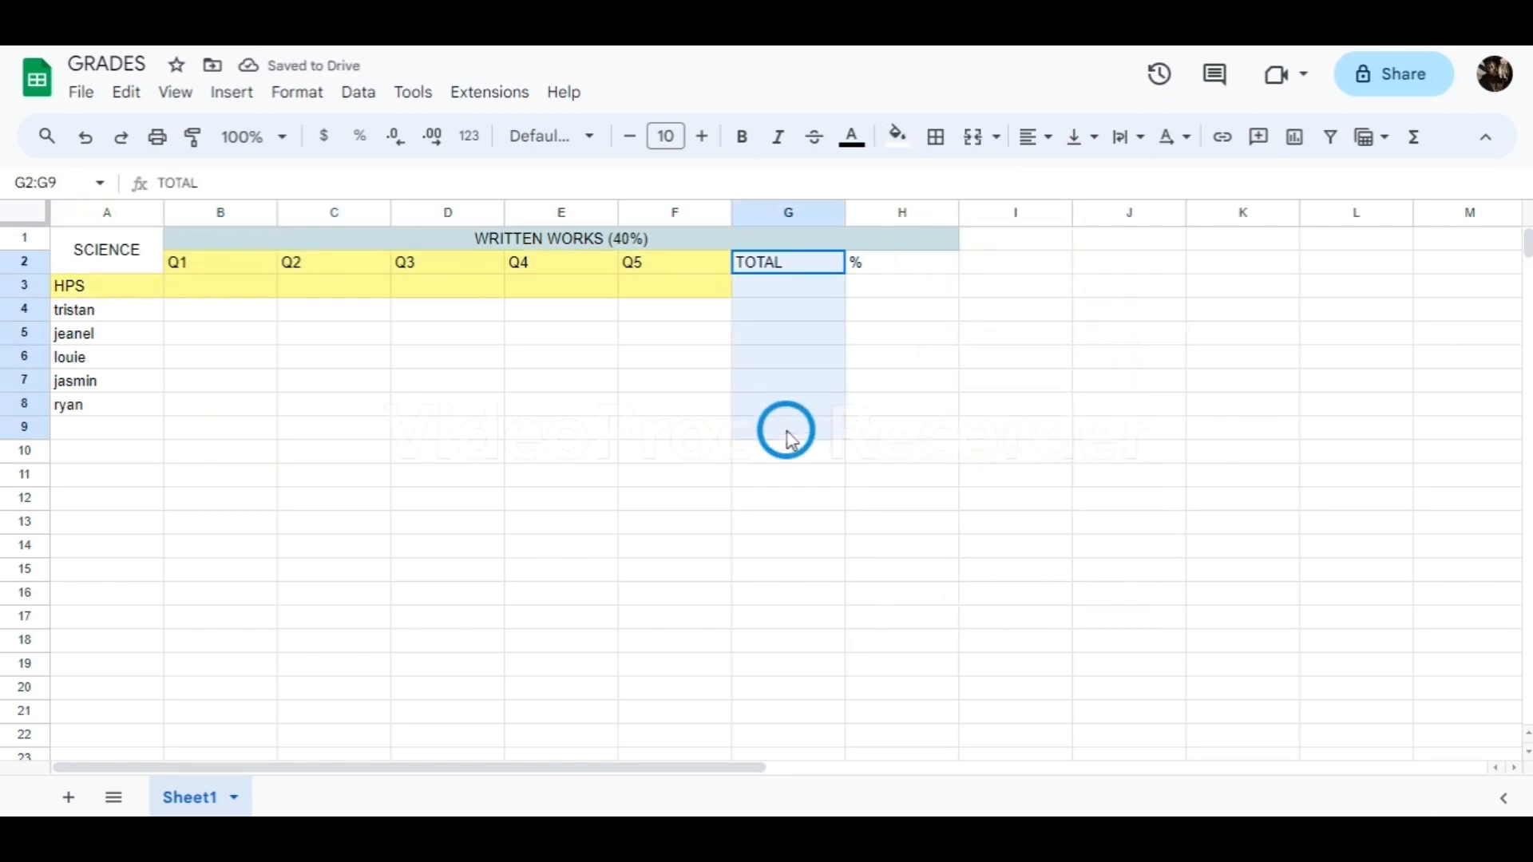
pyautogui.click(898, 136)
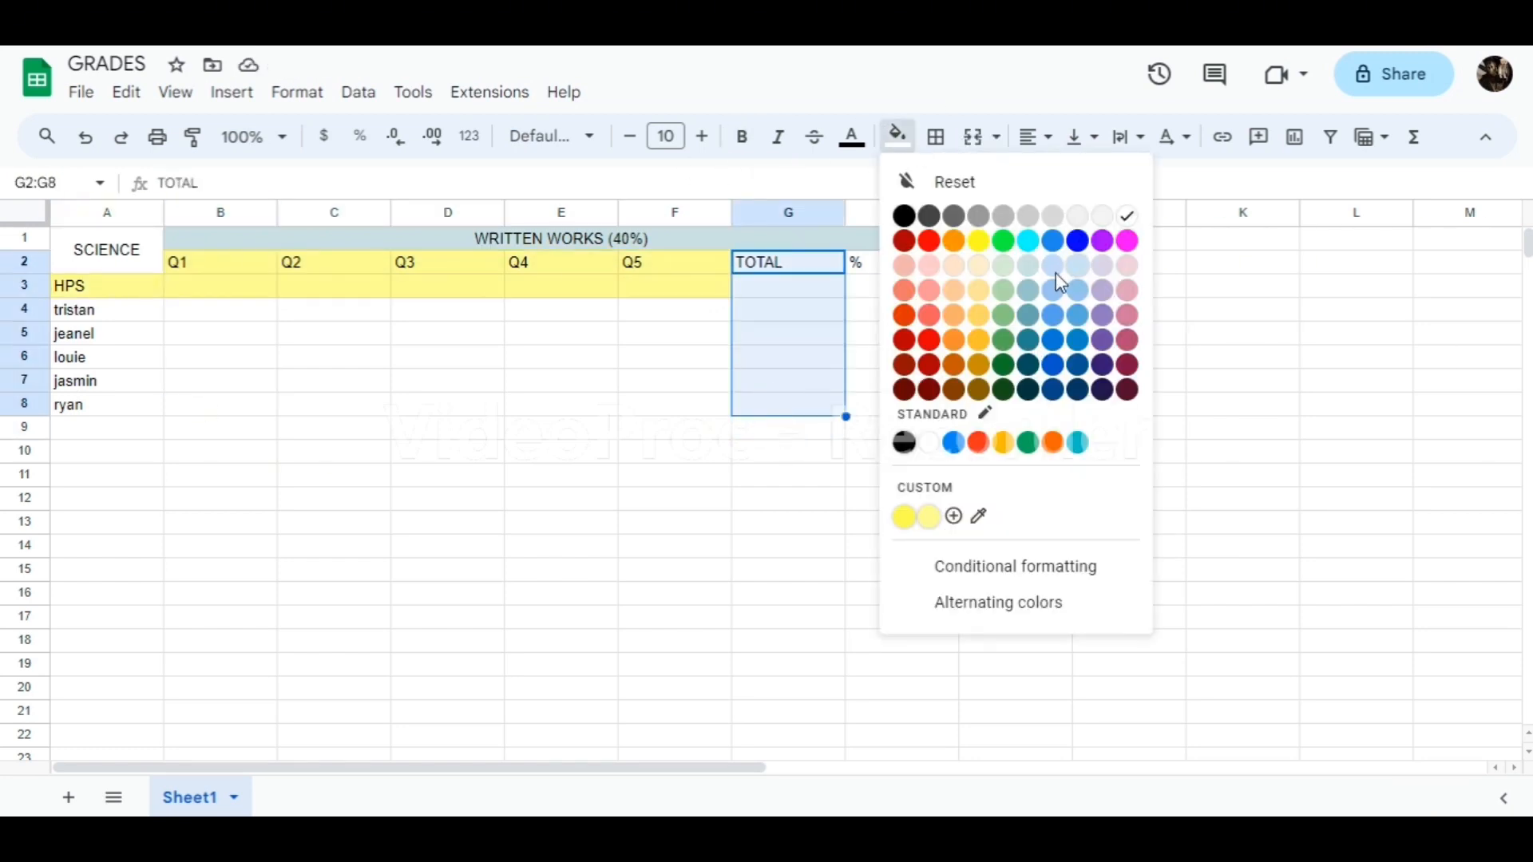
pyautogui.click(1028, 266)
# - Fill the written works % cells H2:H8 with light orange
pyautogui.moveTo(902, 263); pyautogui.dragTo(902, 404)
pyautogui.click(898, 136)
pyautogui.click(952, 292)
pyautogui.click(788, 450)
pyautogui.click(107, 250)
pyautogui.click(215, 239)
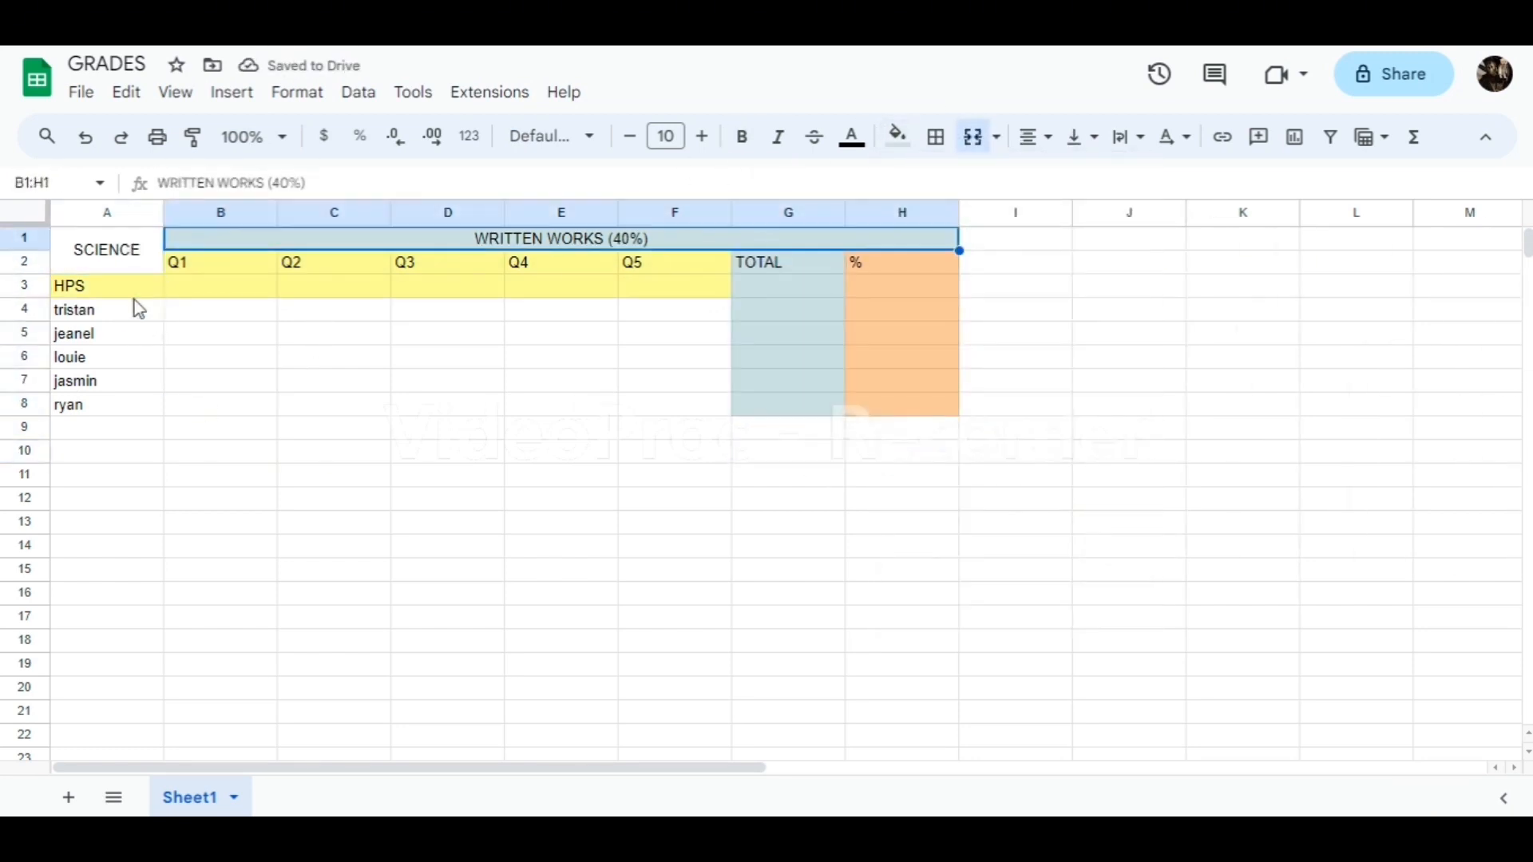
# - Center the contents of A3:H8 and of the written works headers in B1:H2
pyautogui.moveTo(107, 287); pyautogui.dragTo(901, 404)
pyautogui.click(1036, 136)
pyautogui.click(1069, 175)
pyautogui.click(212, 239)
pyautogui.moveTo(213, 239); pyautogui.dragTo(901, 263)
pyautogui.click(1035, 136)
pyautogui.click(1067, 177)
pyautogui.click(1015, 309)
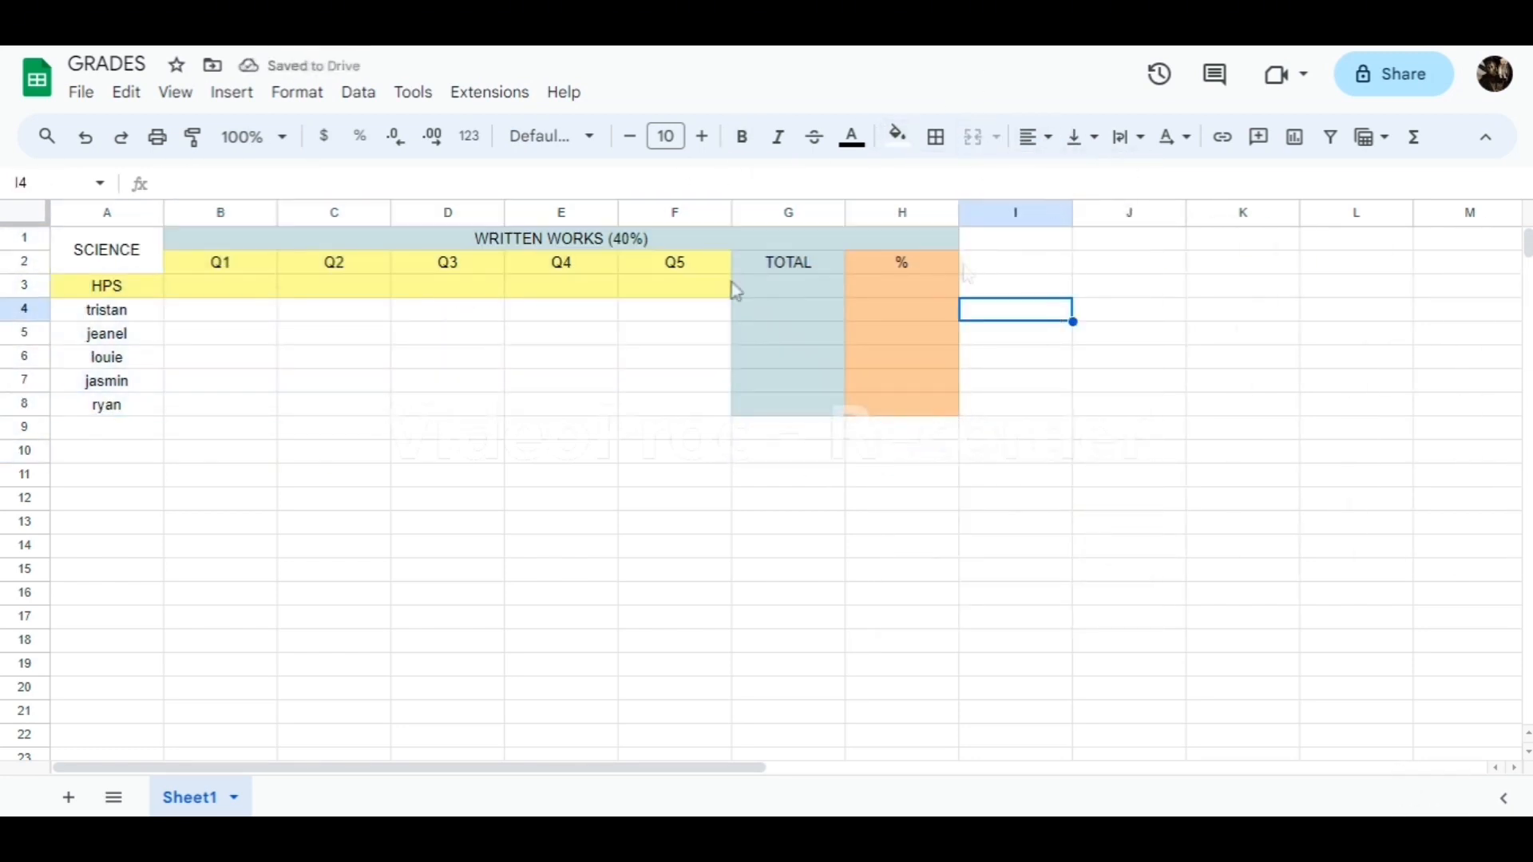
# - Copy the WRITTEN WORKS header and paste it starting at I1
pyautogui.moveTo(767, 239); pyautogui.dragTo(1092, 244)
pyautogui.click(1016, 240)
pyautogui.moveTo(931, 239); pyautogui.dragTo(1027, 237)
pyautogui.click(866, 240)
pyautogui.rightClick(864, 240)
pyautogui.click(941, 193)
pyautogui.rightClick(970, 240)
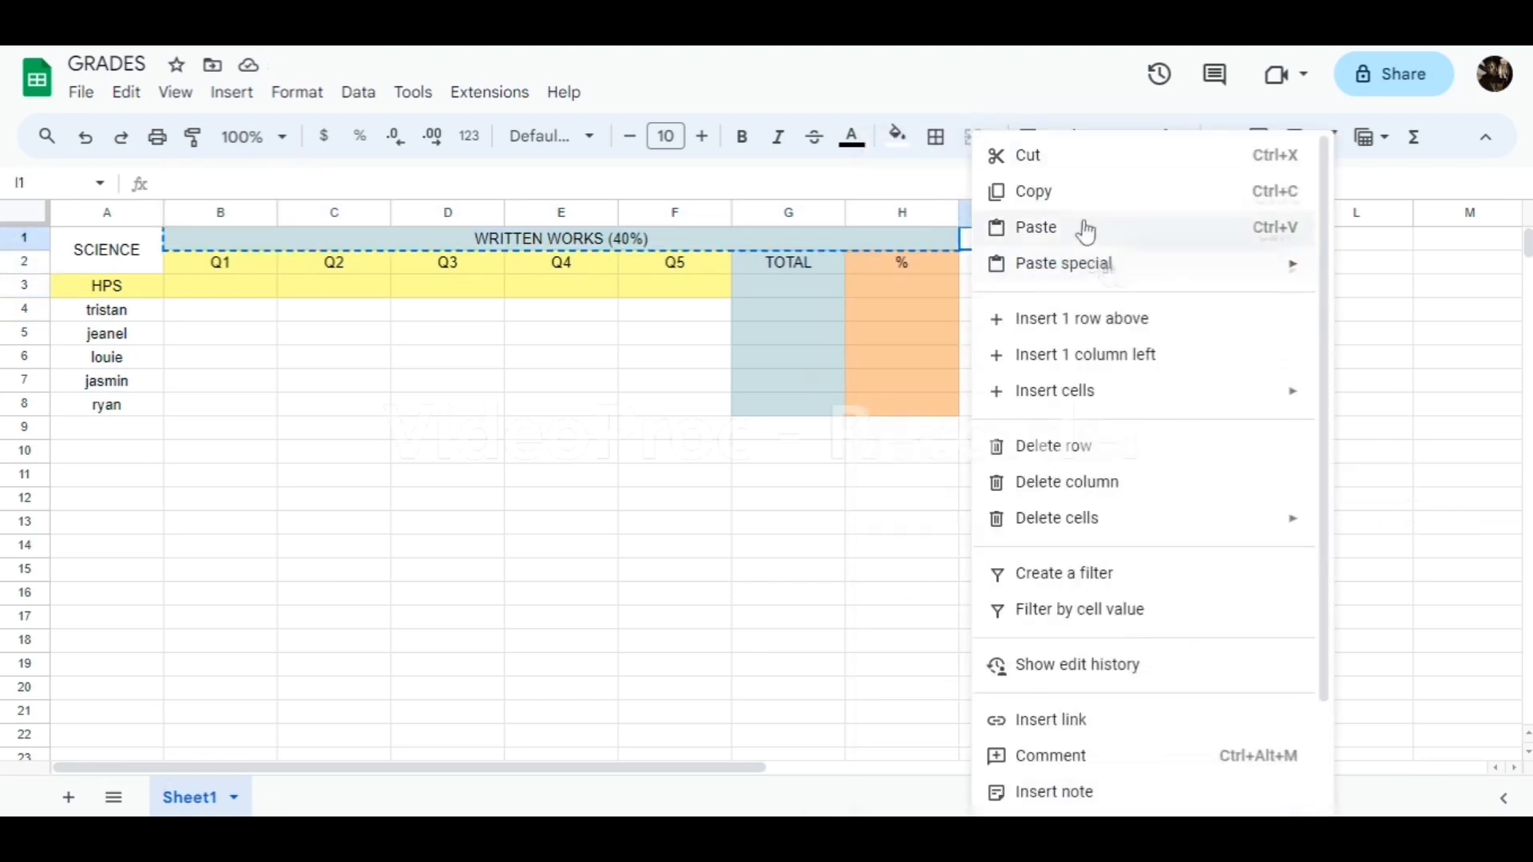
pyautogui.click(1086, 228)
# - Title the second header PERFORMANCE TASKS (40%) and enter Q1 to Q4, TOTAL and % in I2:N2
pyautogui.click(1129, 356)
pyautogui.moveTo(698, 768); pyautogui.dragTo(874, 725)
pyautogui.click(1338, 232)
pyautogui.click(973, 137)
pyautogui.press('Delete')
pyautogui.click(1016, 334)
pyautogui.click(973, 137)
pyautogui.moveTo(675, 239); pyautogui.dragTo(1016, 286)
pyautogui.write('PERFORMANCE TASKS (40%)')
pyautogui.click(694, 272)
pyautogui.write('Q1\tQ2\tQ3\tQ4\tTOTAL\t%')
# - Redo the second header's merge so it spans I1:N1 and retitle it PERFROMANCE TASKS (40%)
pyautogui.click(1129, 239)
pyautogui.press('Delete')
pyautogui.click(85, 136)
pyautogui.click(973, 136)
pyautogui.click(973, 137)
pyautogui.doubleClick(983, 240)
pyautogui.write('PERFROMANCE TASKS (40$')
pyautogui.press('BackSpace')
pyautogui.write('%)')
pyautogui.press('Return')
pyautogui.press('Return')
# - Fill the performance tasks cells I2:L3 with light yellow and the TOTAL cells M2:M8 with light blue
pyautogui.click(898, 137)
pyautogui.click(929, 517)
pyautogui.moveTo(1129, 262); pyautogui.dragTo(1129, 403)
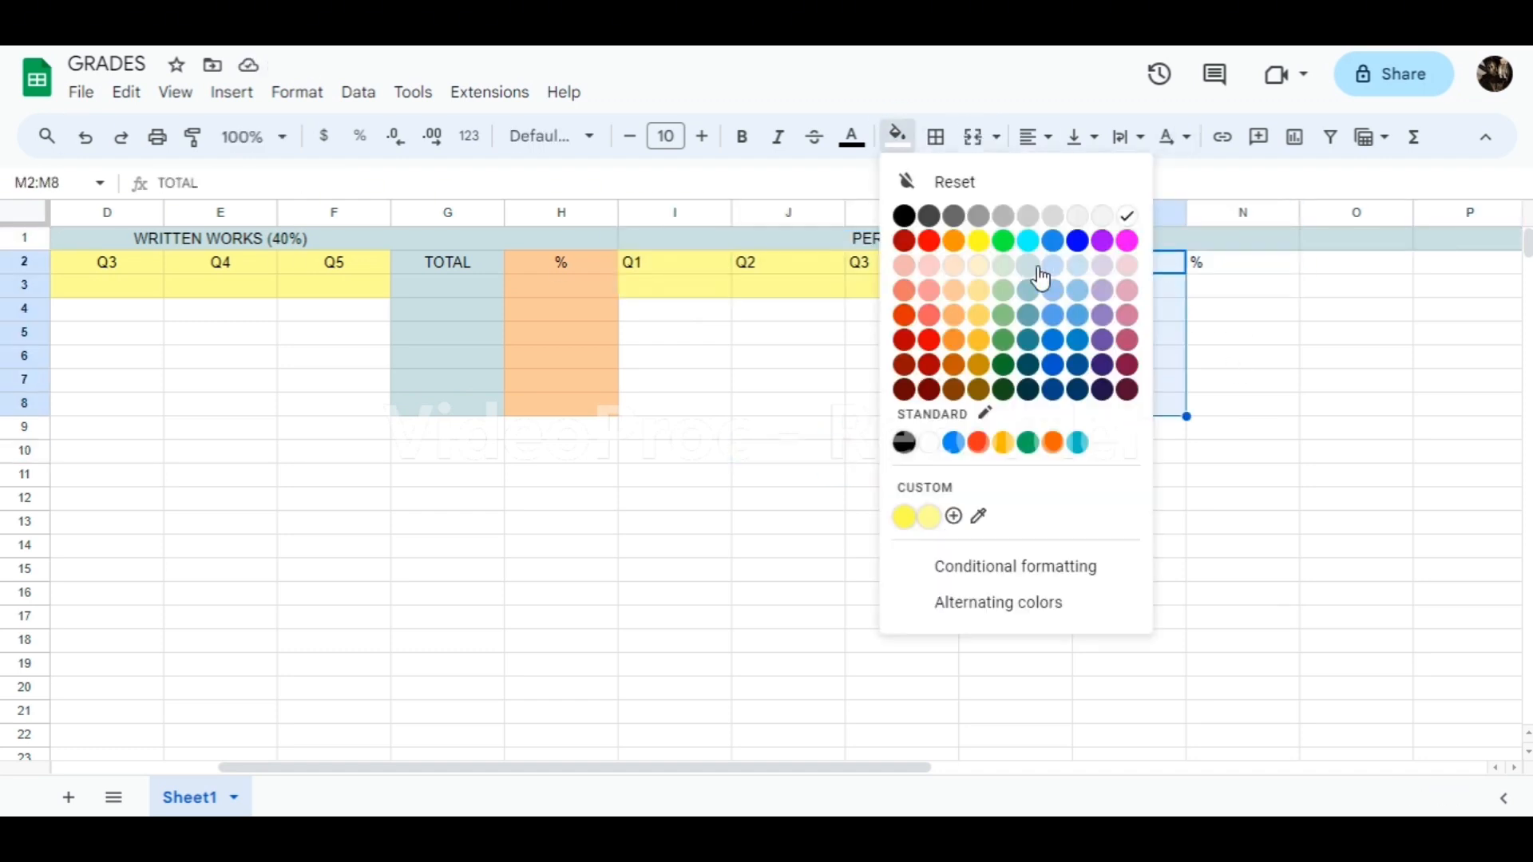
# - Fill the performance tasks % cells N2:N8 with light orange
pyautogui.moveTo(1232, 399); pyautogui.dragTo(1234, 404)
pyautogui.click(897, 136)
pyautogui.click(955, 289)
# - Merge O1:P1 into a light blue header titled QUARTERLY ASSESMENT (20%)
pyautogui.moveTo(1243, 239); pyautogui.dragTo(1015, 239)
pyautogui.click(898, 136)
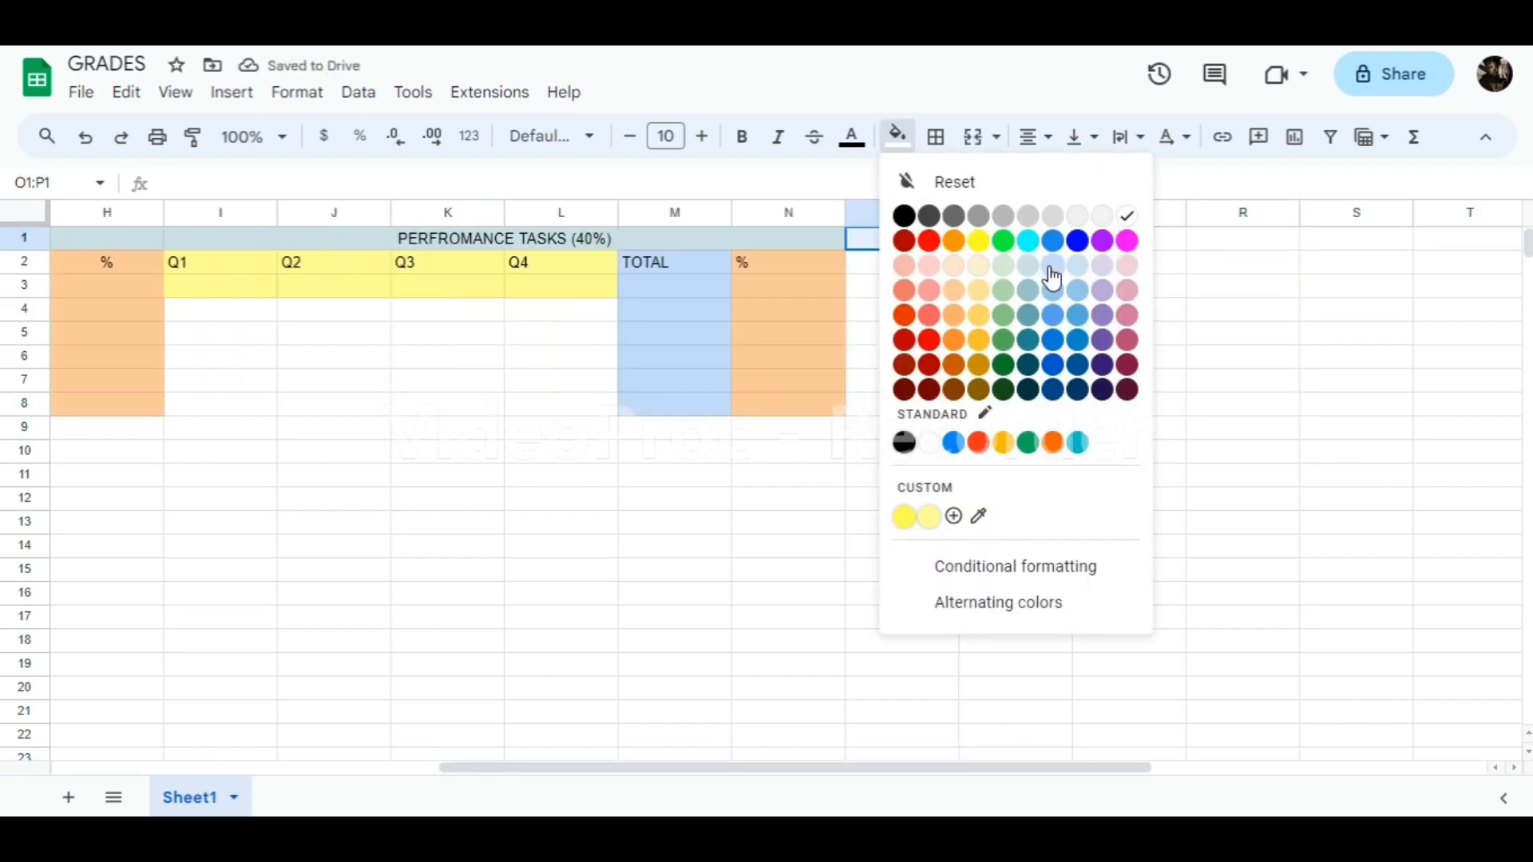
pyautogui.click(1052, 272)
pyautogui.click(969, 142)
pyautogui.write('20%)')
# - Enter QA1 in O2 and % in P2, and center the contents of M2:P8
pyautogui.click(943, 268)
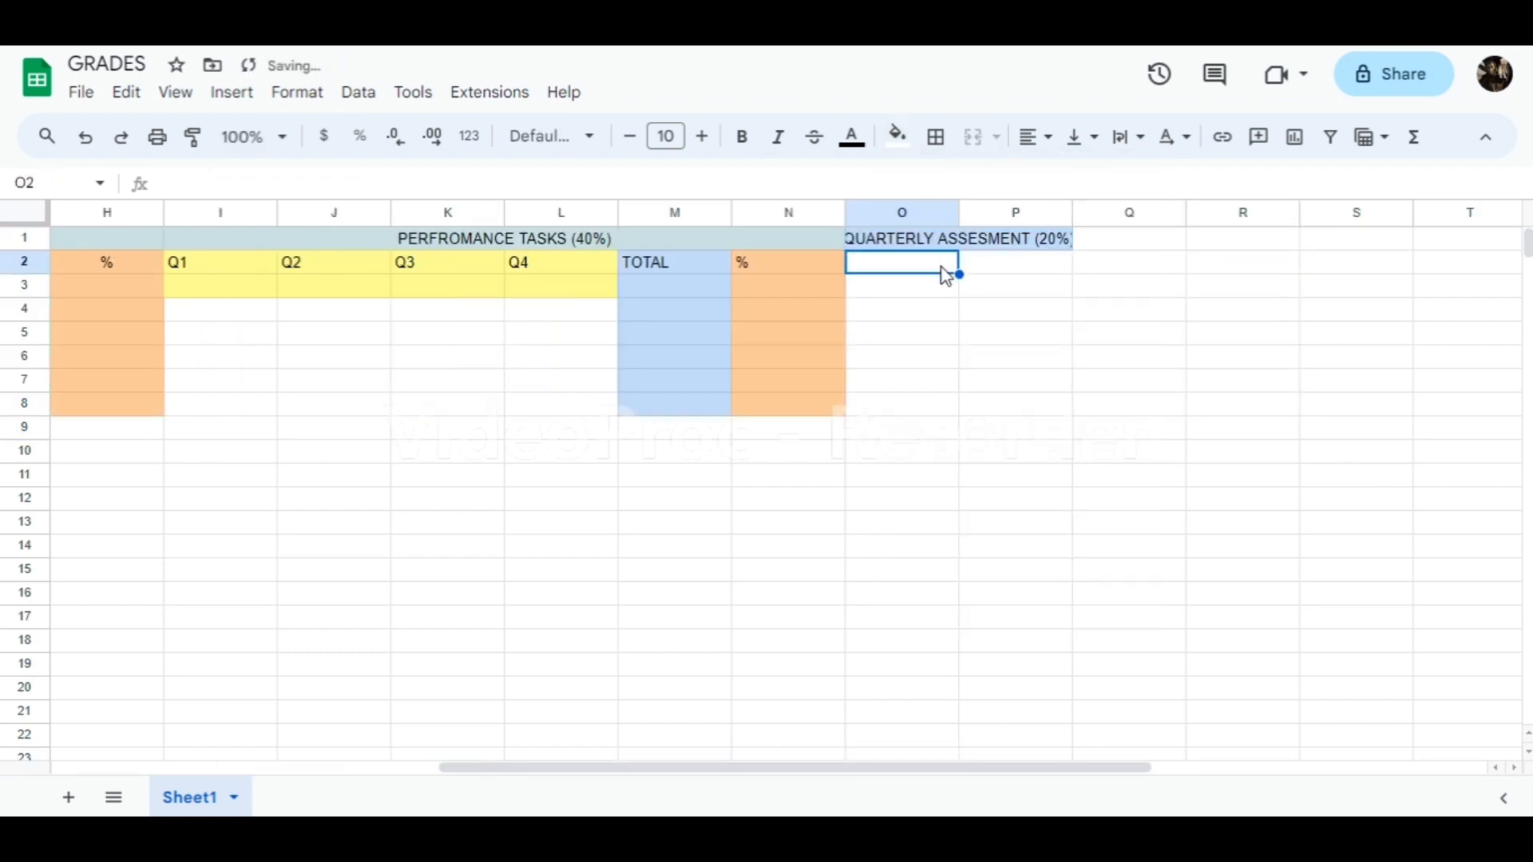
pyautogui.write('QA1')
pyautogui.click(1020, 263)
pyautogui.write('%')
pyautogui.moveTo(675, 263); pyautogui.dragTo(1015, 404)
# - Fill O2:O3 with light yellow and the quarterly assessment % cells P2:P8 with light orange
pyautogui.moveTo(902, 263); pyautogui.dragTo(902, 286)
pyautogui.click(889, 146)
pyautogui.click(929, 518)
pyautogui.moveTo(1016, 403); pyautogui.dragTo(104, 240)
pyautogui.click(898, 137)
pyautogui.click(955, 289)
# - Apply thin solid borders to all cells of the table A1:P8
pyautogui.click(936, 137)
pyautogui.click(953, 186)
pyautogui.click(936, 136)
pyautogui.click(1150, 220)
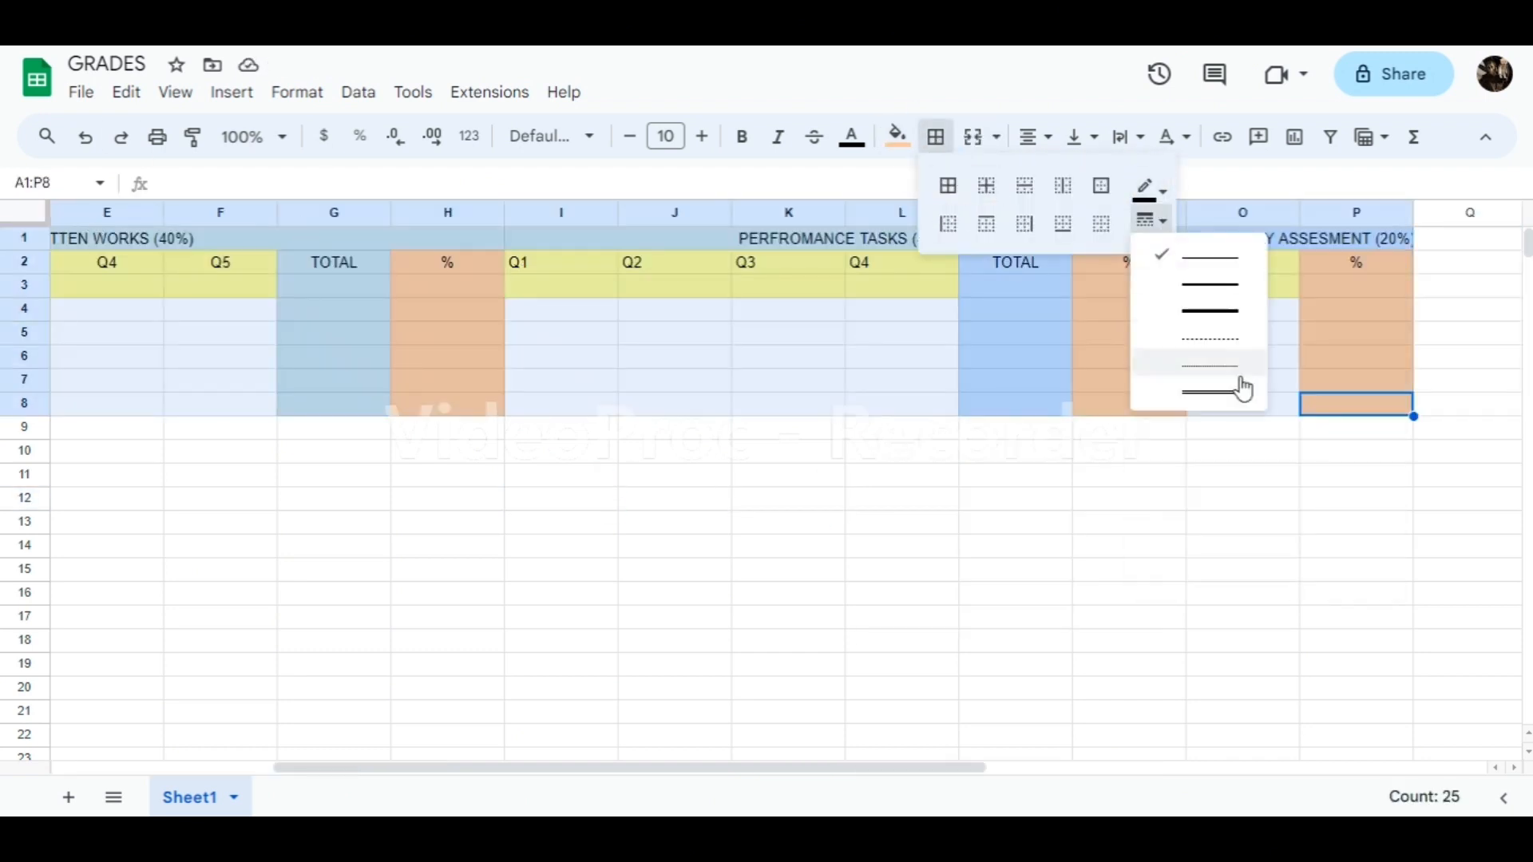
pyautogui.click(1212, 258)
pyautogui.click(955, 186)
pyautogui.click(903, 548)
# - Enter the written works Q1 scores 20, 18, 17, 20, 19 and 17 down B3:B8
pyautogui.moveTo(681, 768); pyautogui.dragTo(461, 768)
pyautogui.click(198, 287)
pyautogui.write('20')
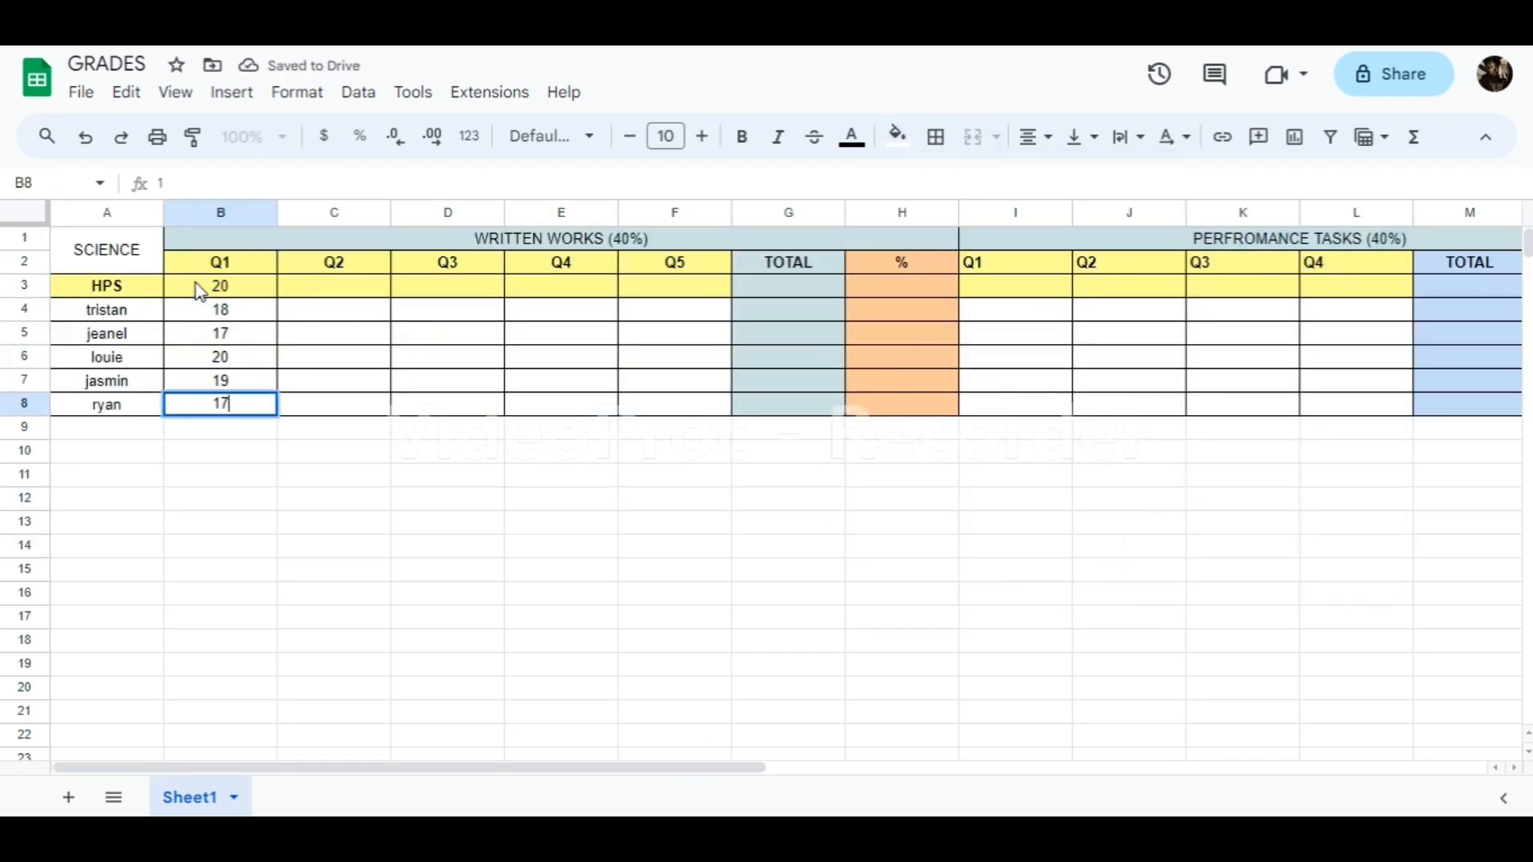
# - Enter the written works Q2 scores 15, 15, 12, 14, 15 and 13 down C3:C8
pyautogui.click(317, 289)
pyautogui.write('15')
pyautogui.press('Return')
pyautogui.write('15')
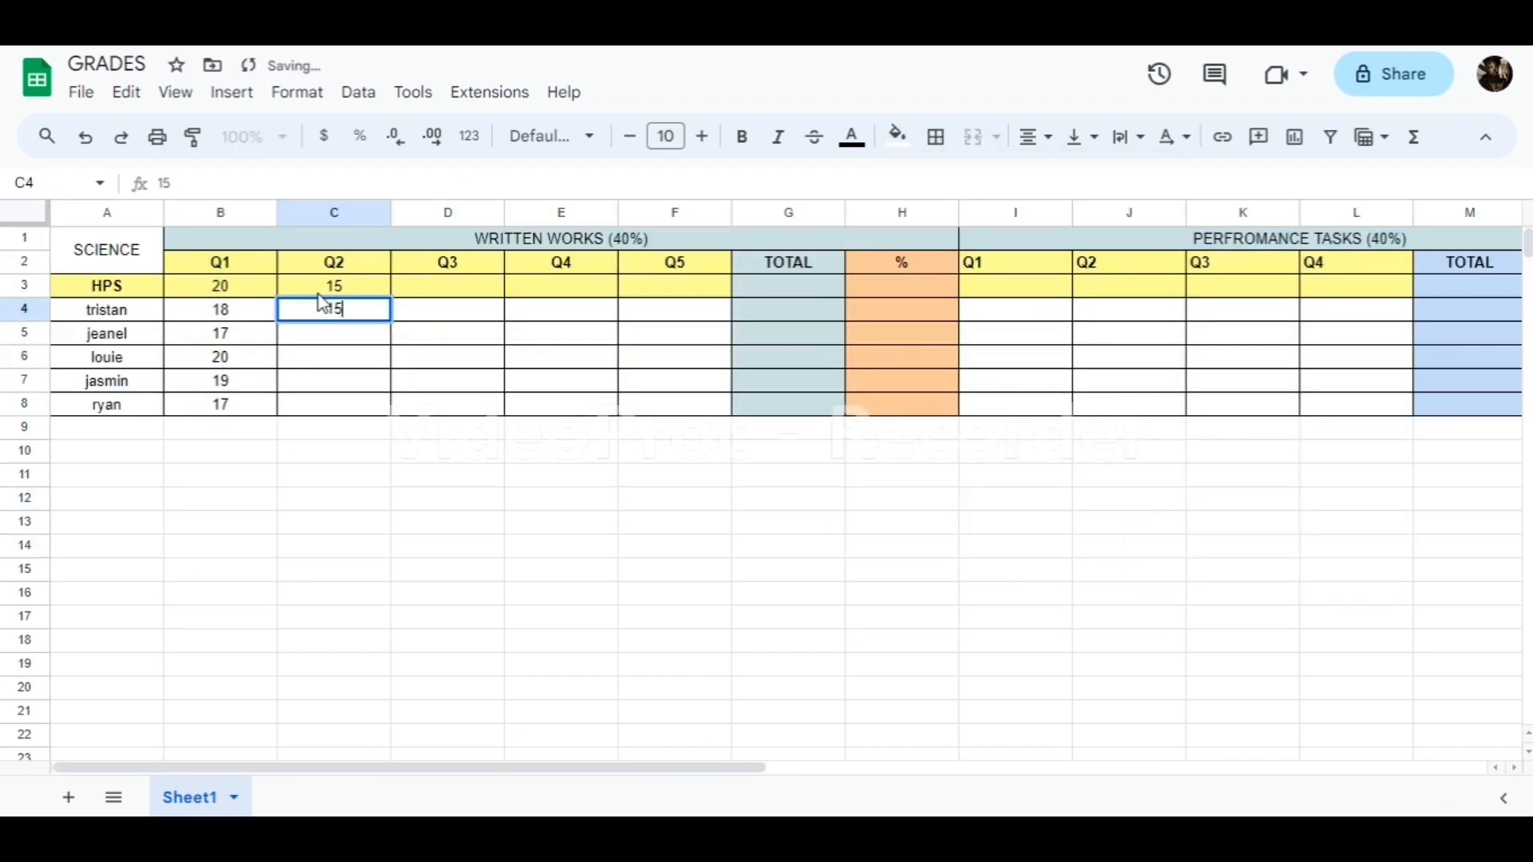
pyautogui.press('Return')
pyautogui.write('12')
pyautogui.press('Return')
pyautogui.write('14')
# - Enter the written works Q3 scores 30, 26, 26, 29, 27 and 28 down D3:D8
pyautogui.write('27')
pyautogui.press('Return')
pyautogui.write('28')
# - Enter the written works Q4 scores 15, 13, 14, 15, 13 and 12 down E3:E8
pyautogui.click(518, 288)
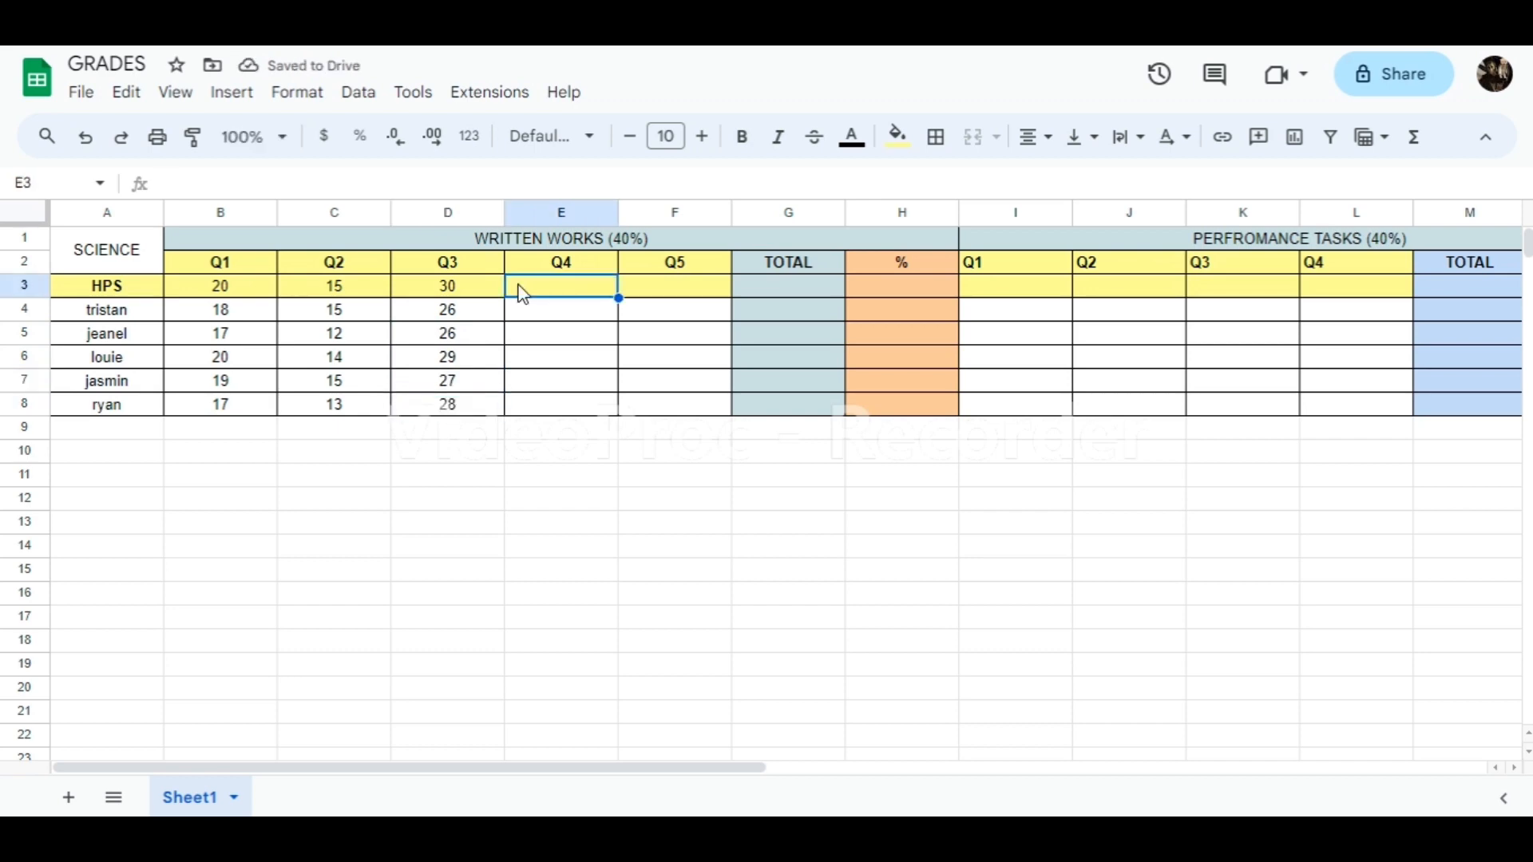
pyautogui.write('15')
pyautogui.press('Return')
pyautogui.write('13')
pyautogui.press('Return')
# - Enter the performance task scores from row 3 down: Q1 30, 27, 27, 29, 28, 26 and Q2 35, 35, 31, 34, 31, 32
pyautogui.write('2')
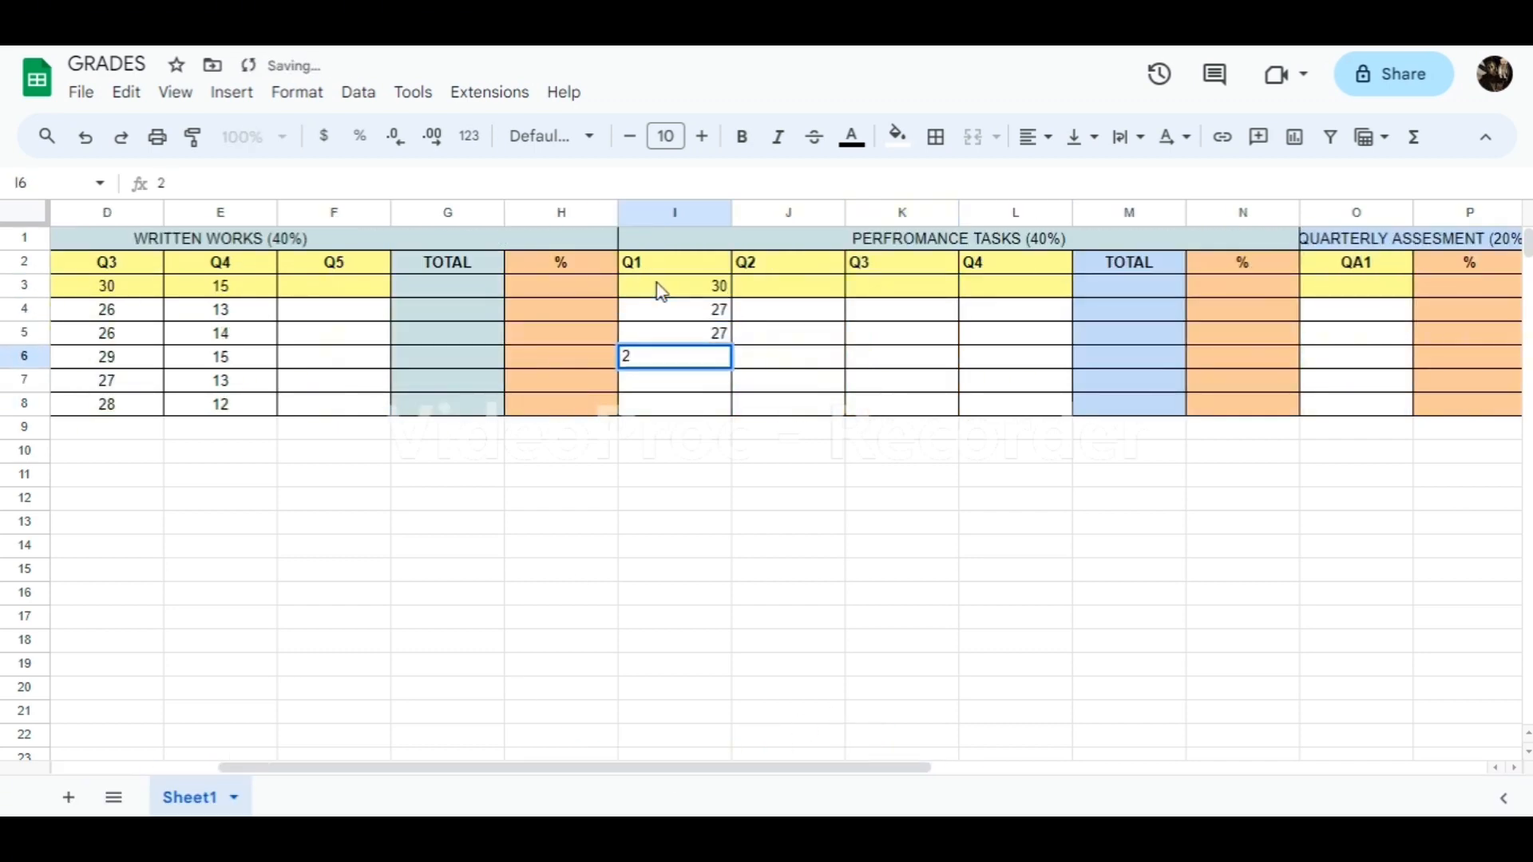
pyautogui.write('7 27 29 28 26')
pyautogui.click(781, 288)
pyautogui.write('35 35 31 34 31 32')
# - Enter the performance task scores from row 3 down: Q3 30, 27, 26, 28, 25, 27 and Q4 25, 23, 20, 21, 22, 22
pyautogui.click(881, 292)
pyautogui.write('30 27 ')
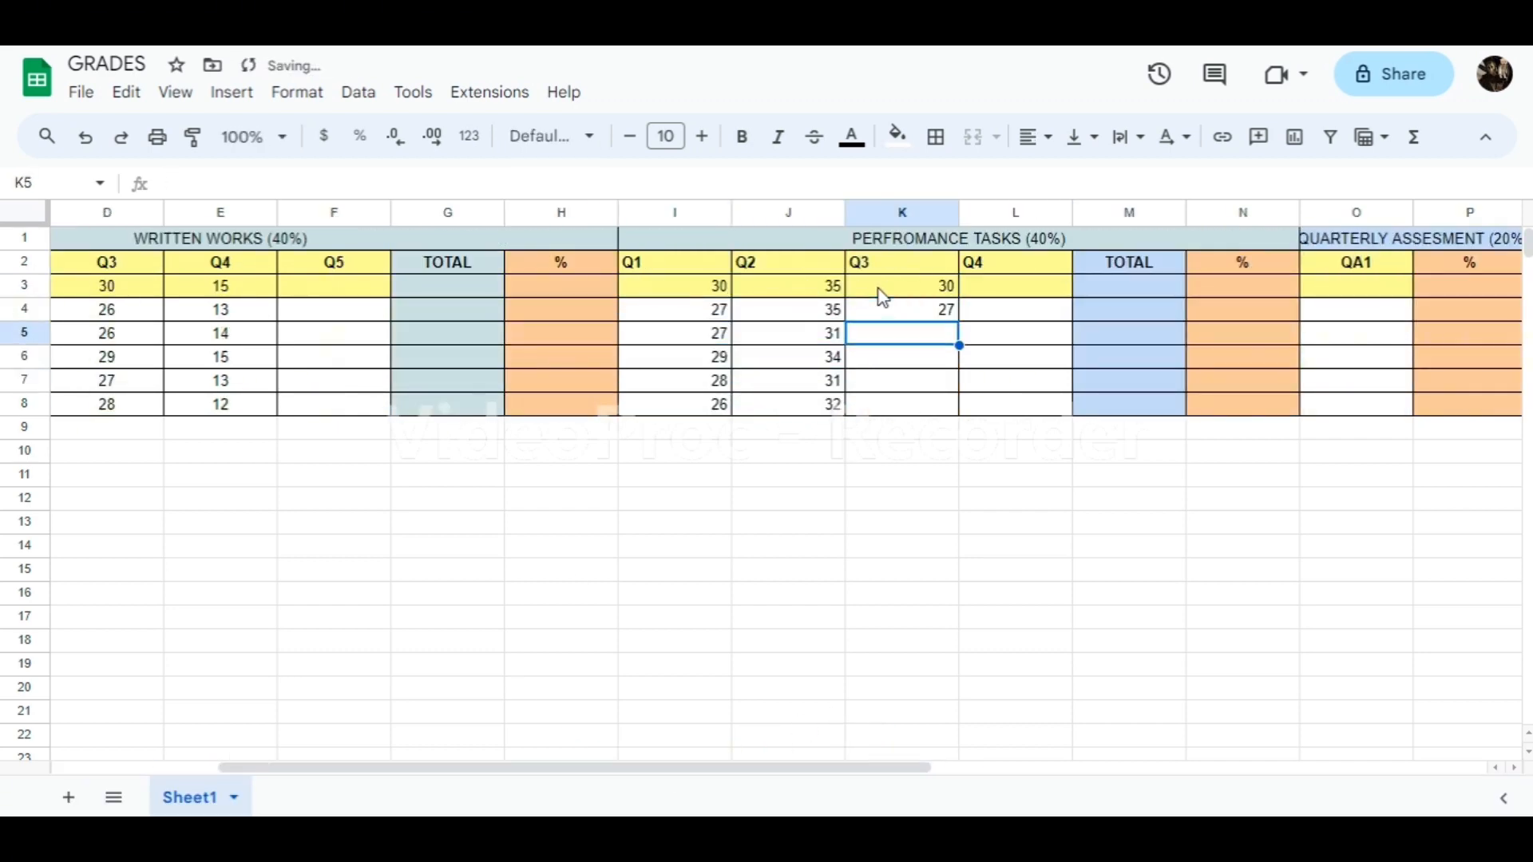
pyautogui.write('26 28 25 27')
pyautogui.click(1003, 289)
pyautogui.write('25 23 20 21 22 22')
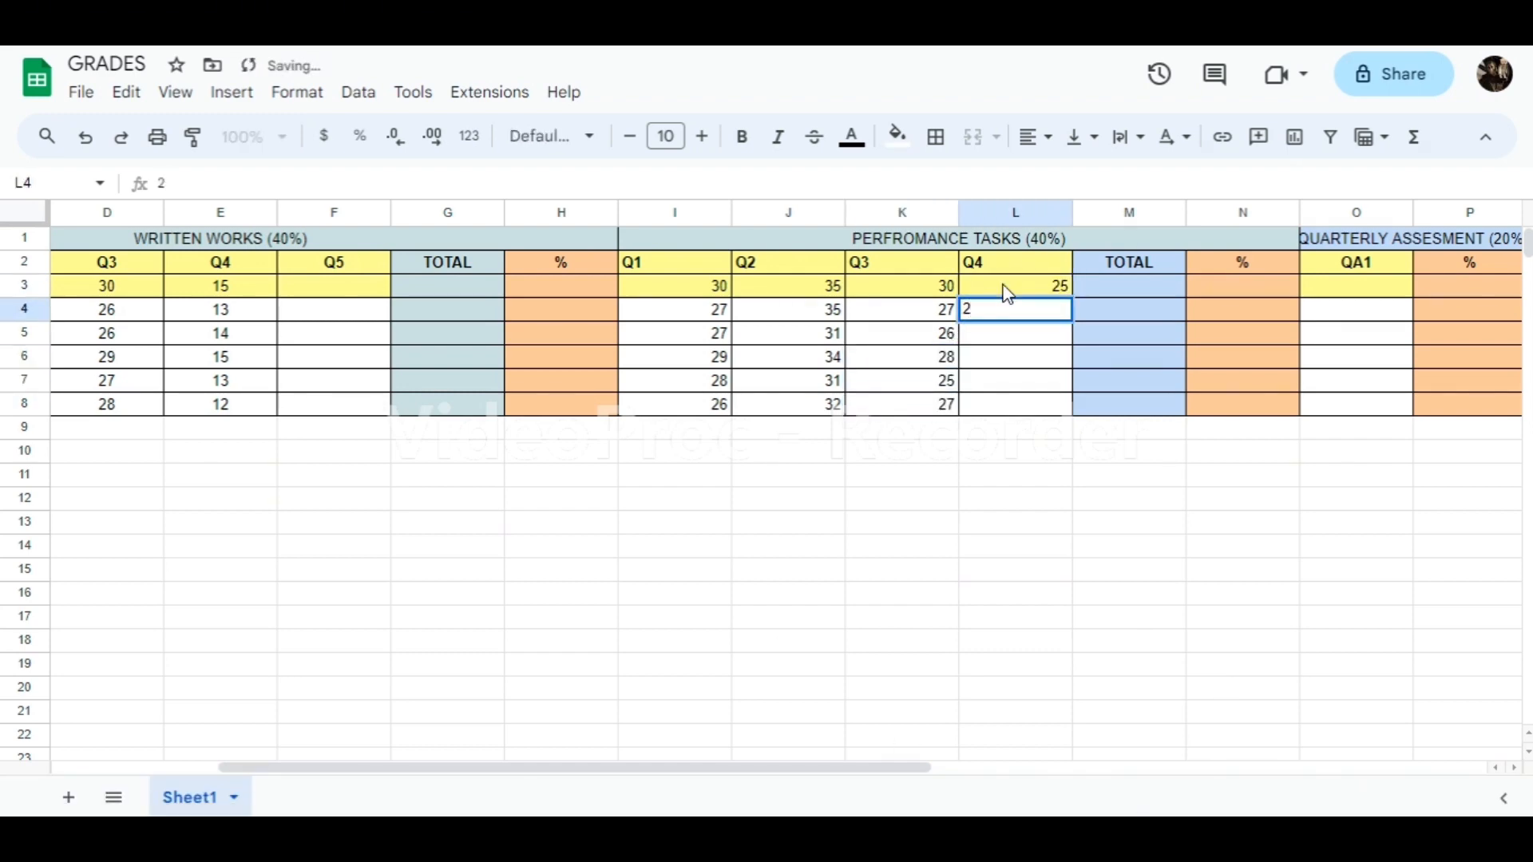
# - Enter the QA1 scores 70, 60, 57, 65, 57 and 59 from row 3 down
pyautogui.click(1348, 281)
pyautogui.write('70')
pyautogui.press('Return')
pyautogui.write('60 67 65')
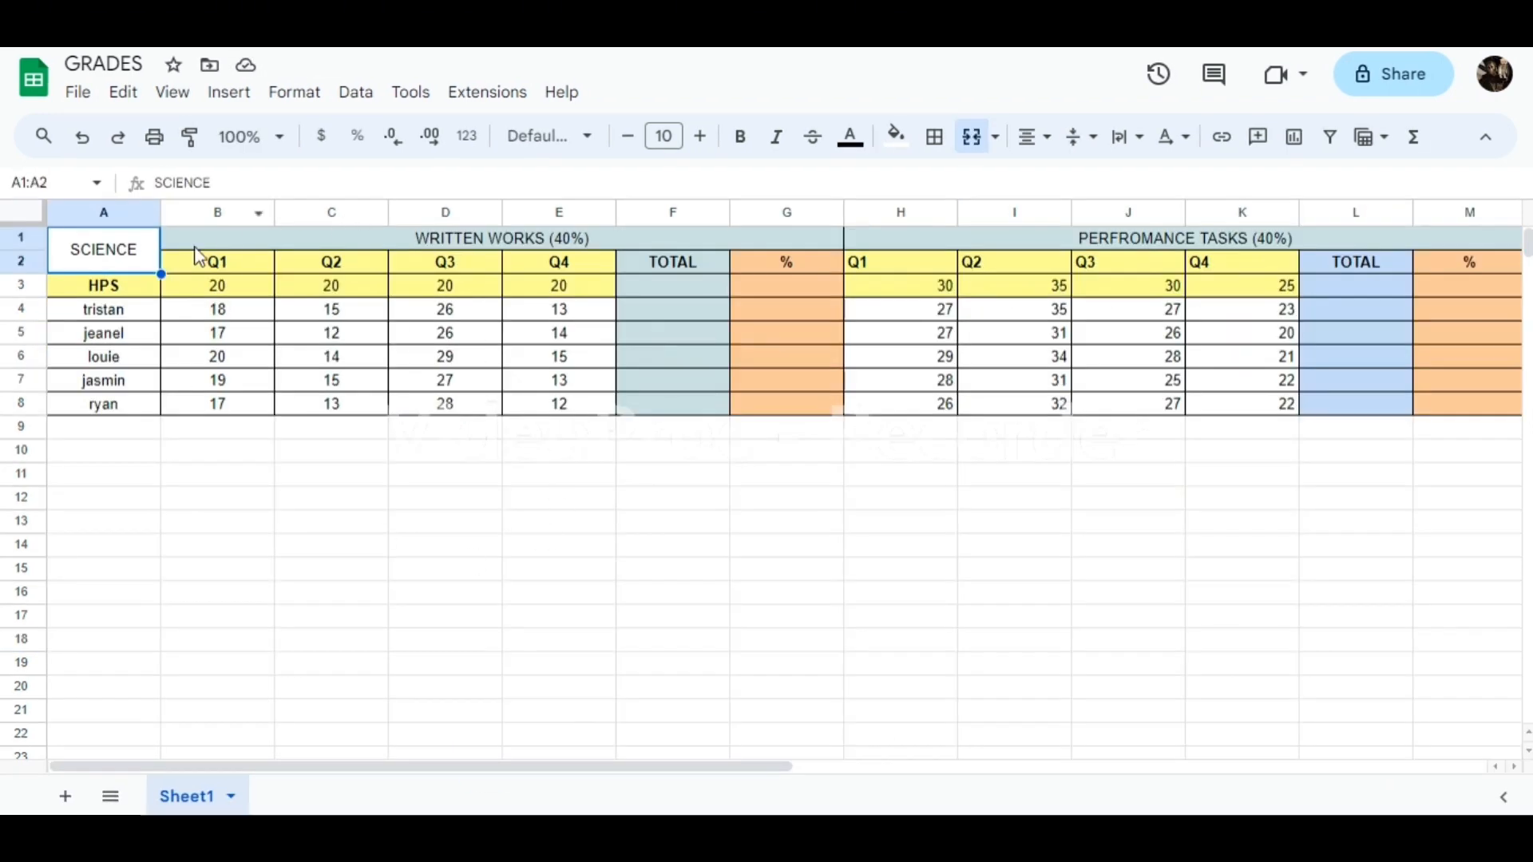
# - Total the HPS written works scores in F3 with =SUM(B3:E3) and autofill the formula down to F8
pyautogui.click(200, 284)
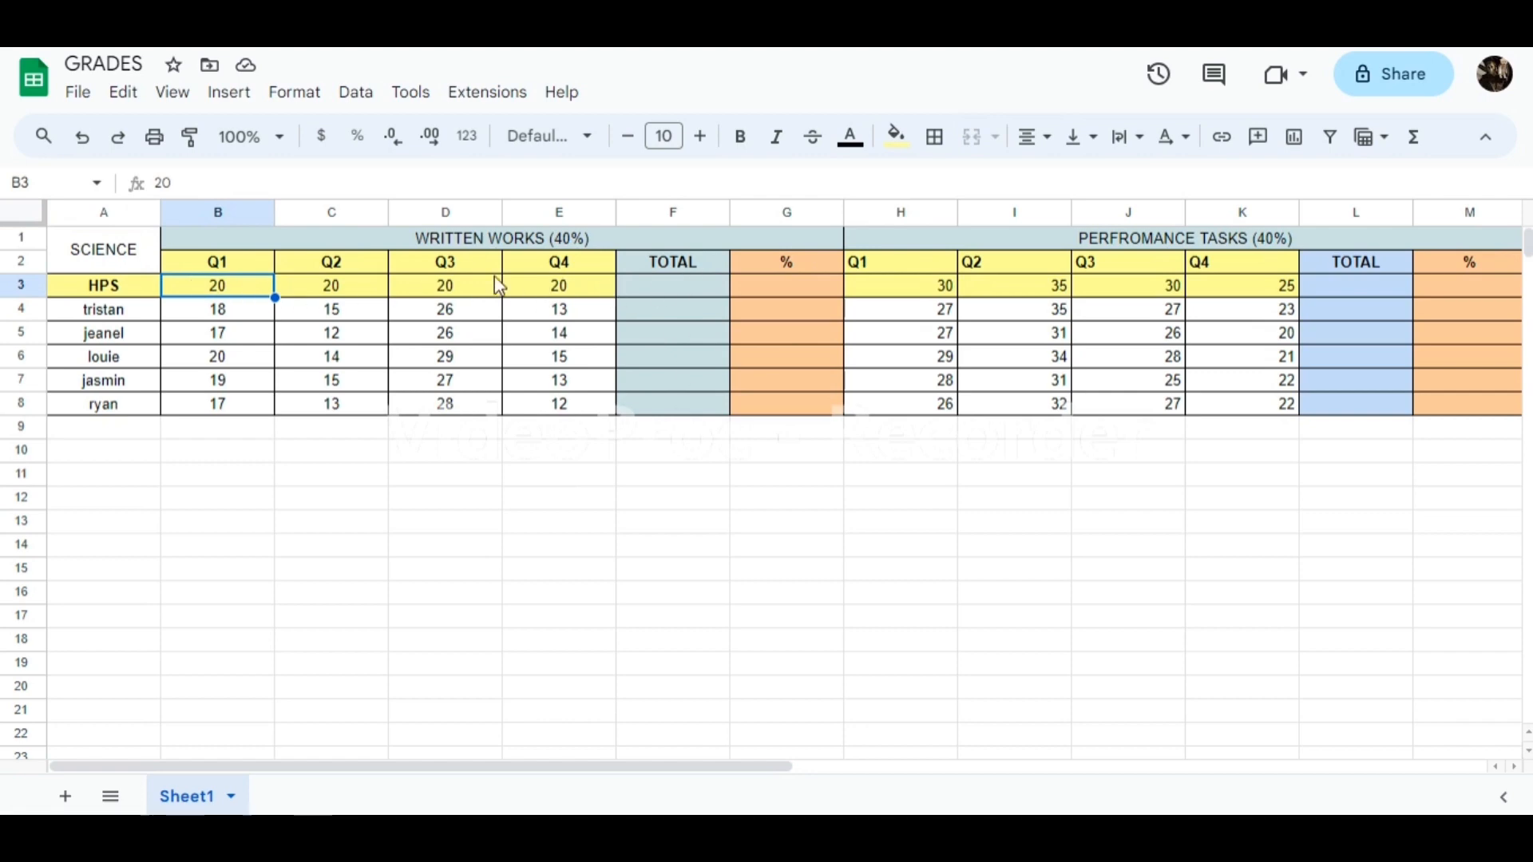
pyautogui.moveTo(252, 302); pyautogui.dragTo(559, 297)
pyautogui.hotkey('ctrl', 'c')
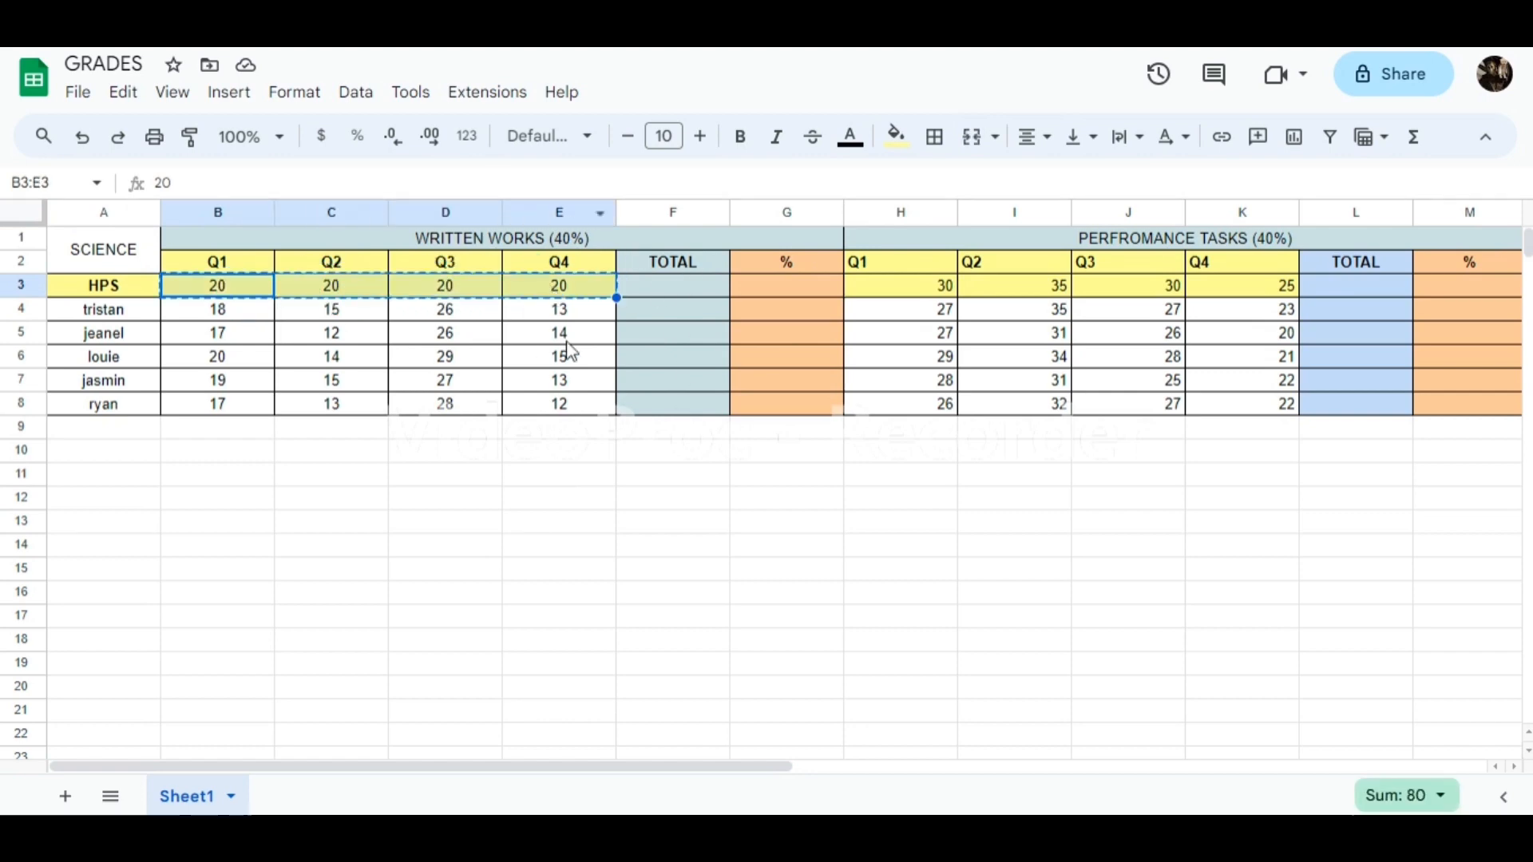
pyautogui.click(695, 294)
pyautogui.write('=')
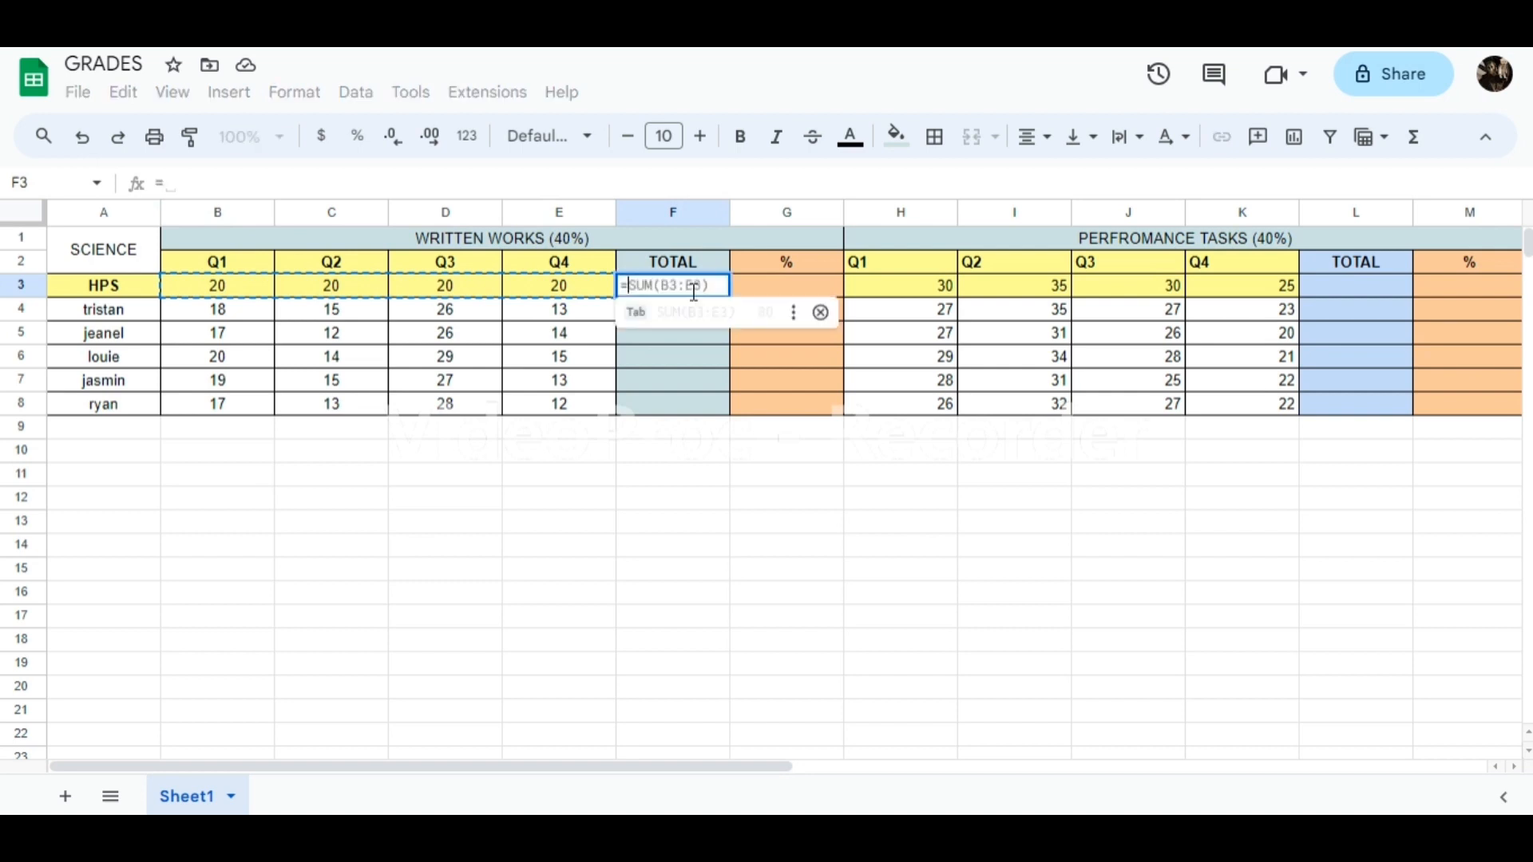
pyautogui.write('SUM(')
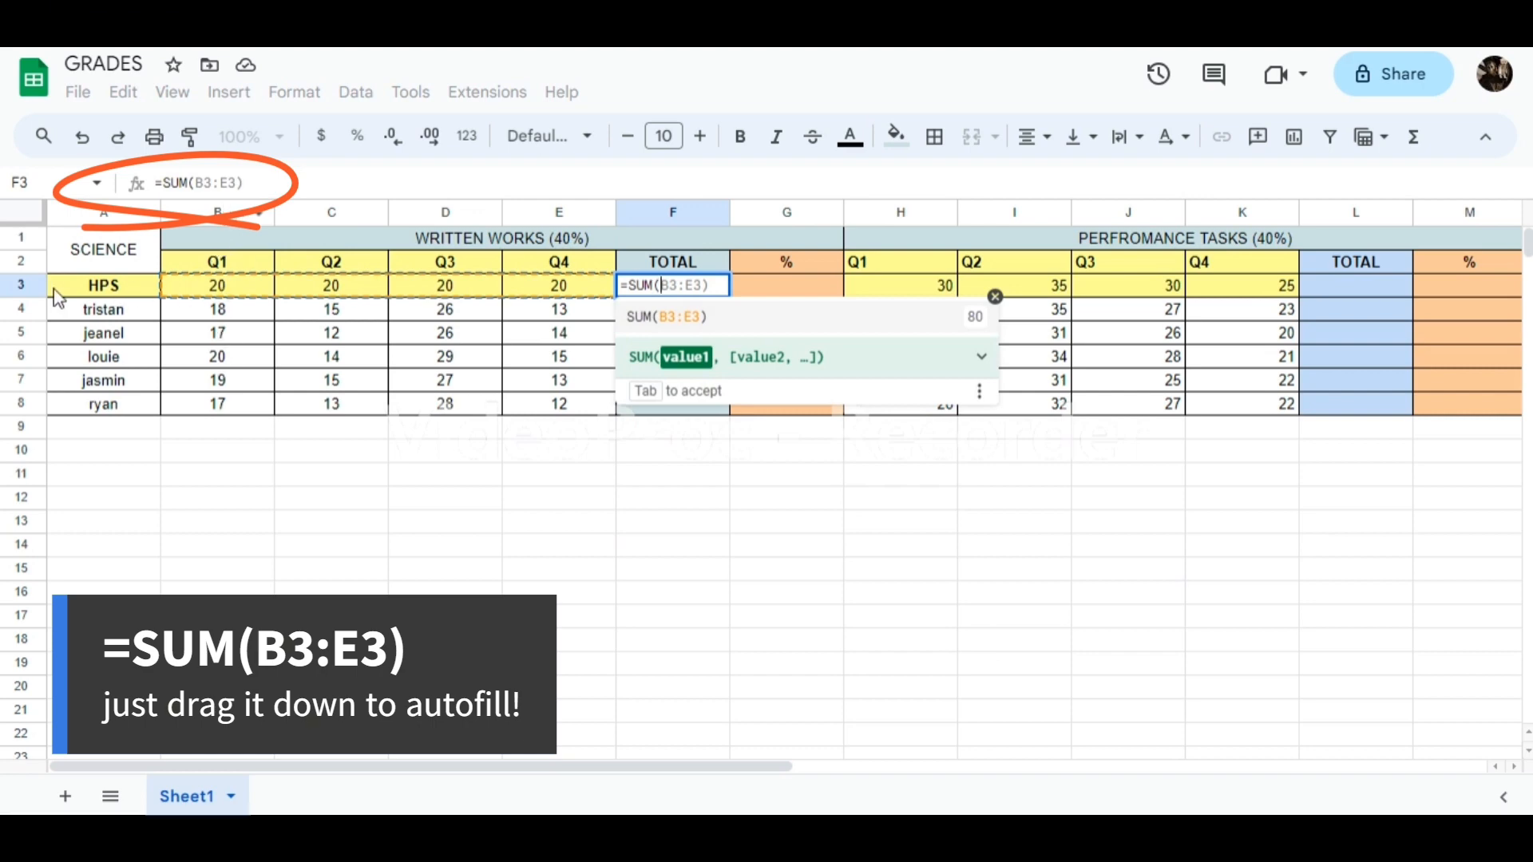
pyautogui.write('B3')
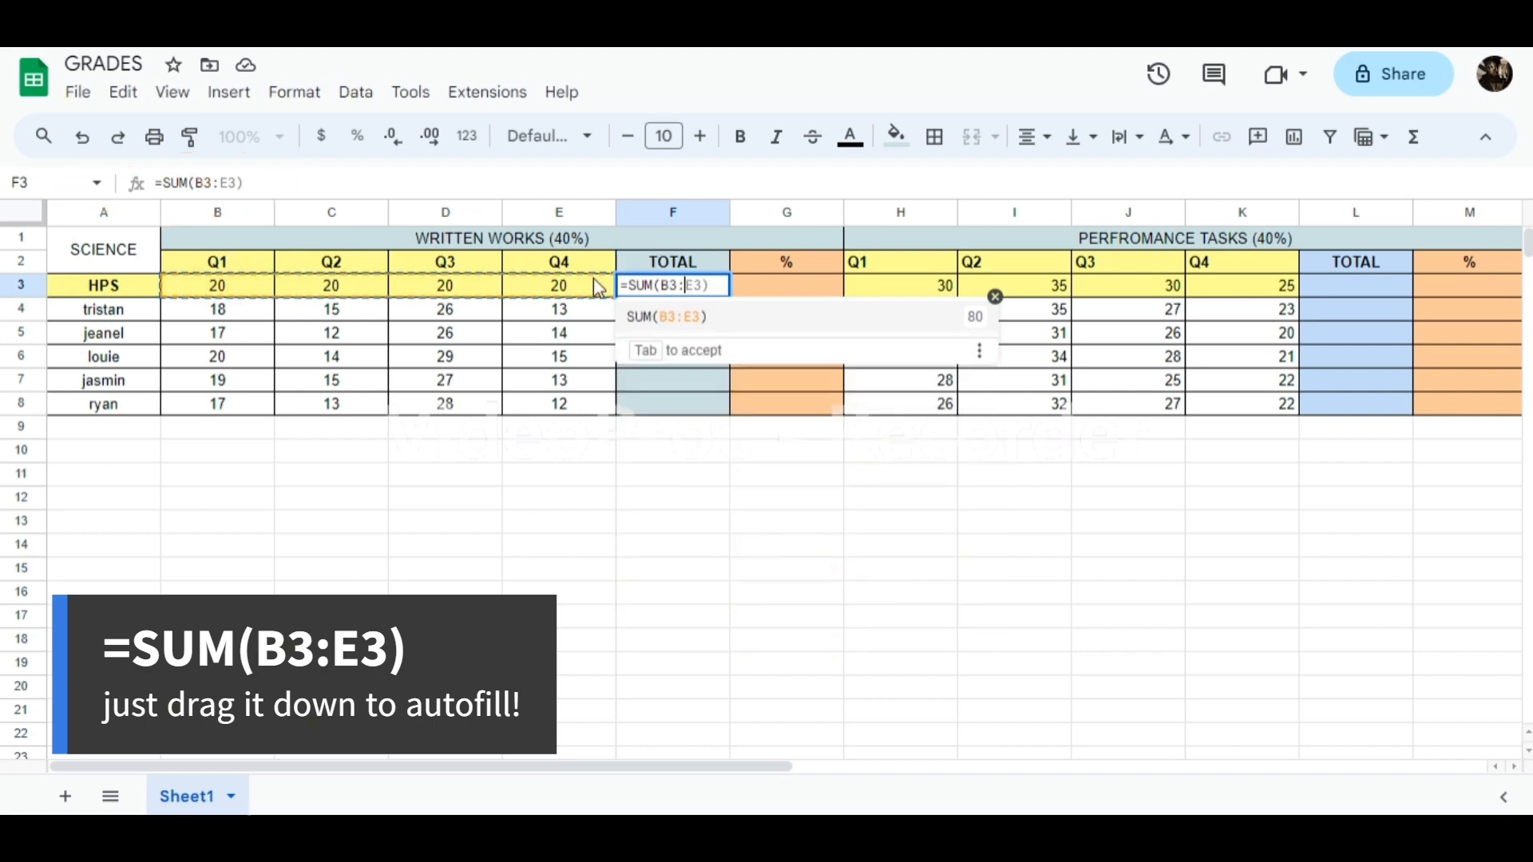
pyautogui.write(':E3)')
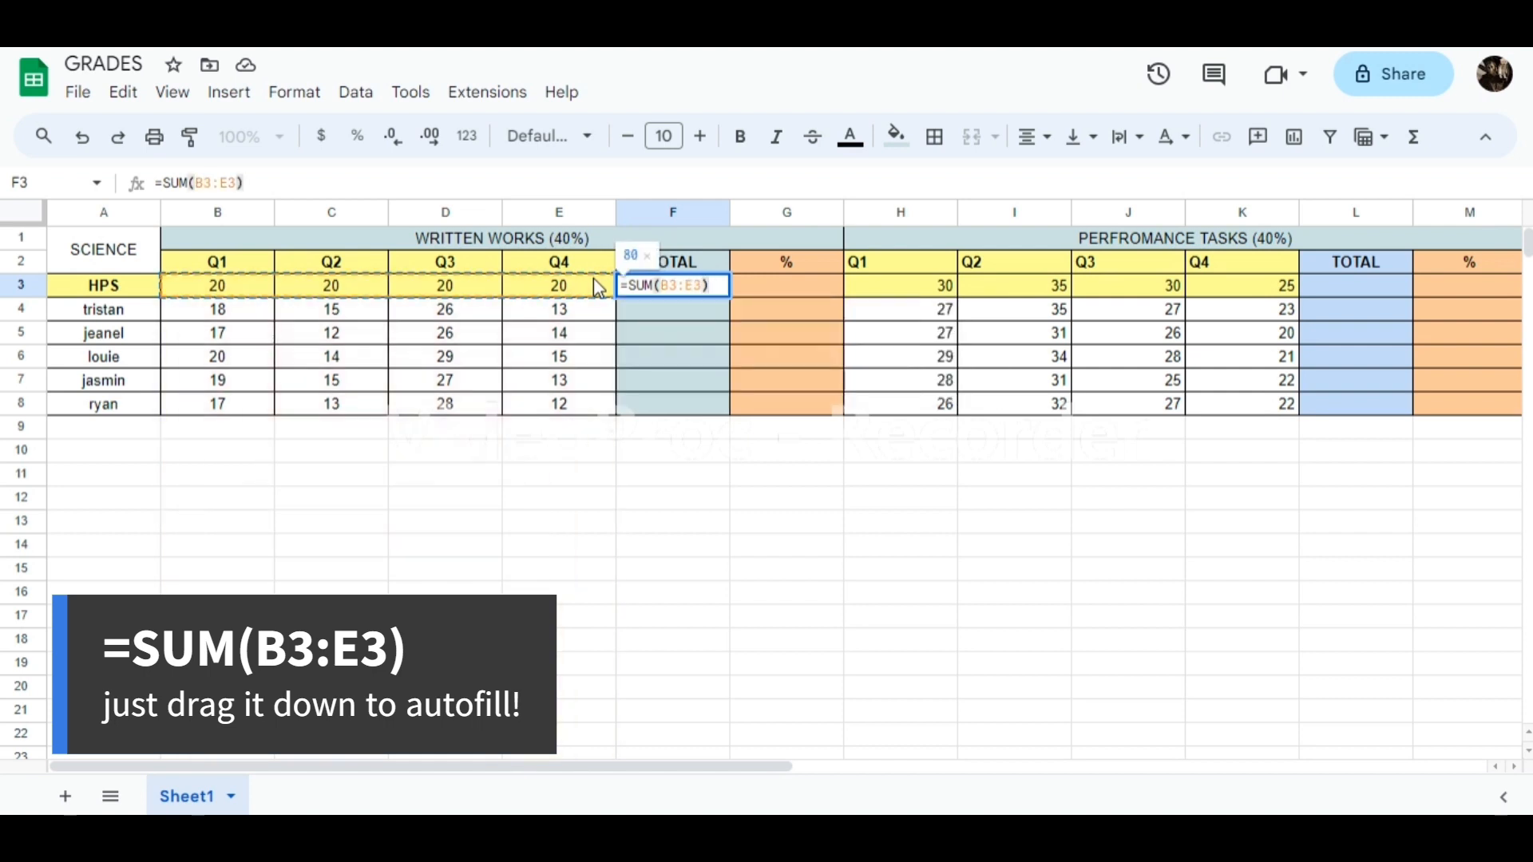
pyautogui.press('Return')
pyautogui.click(686, 287)
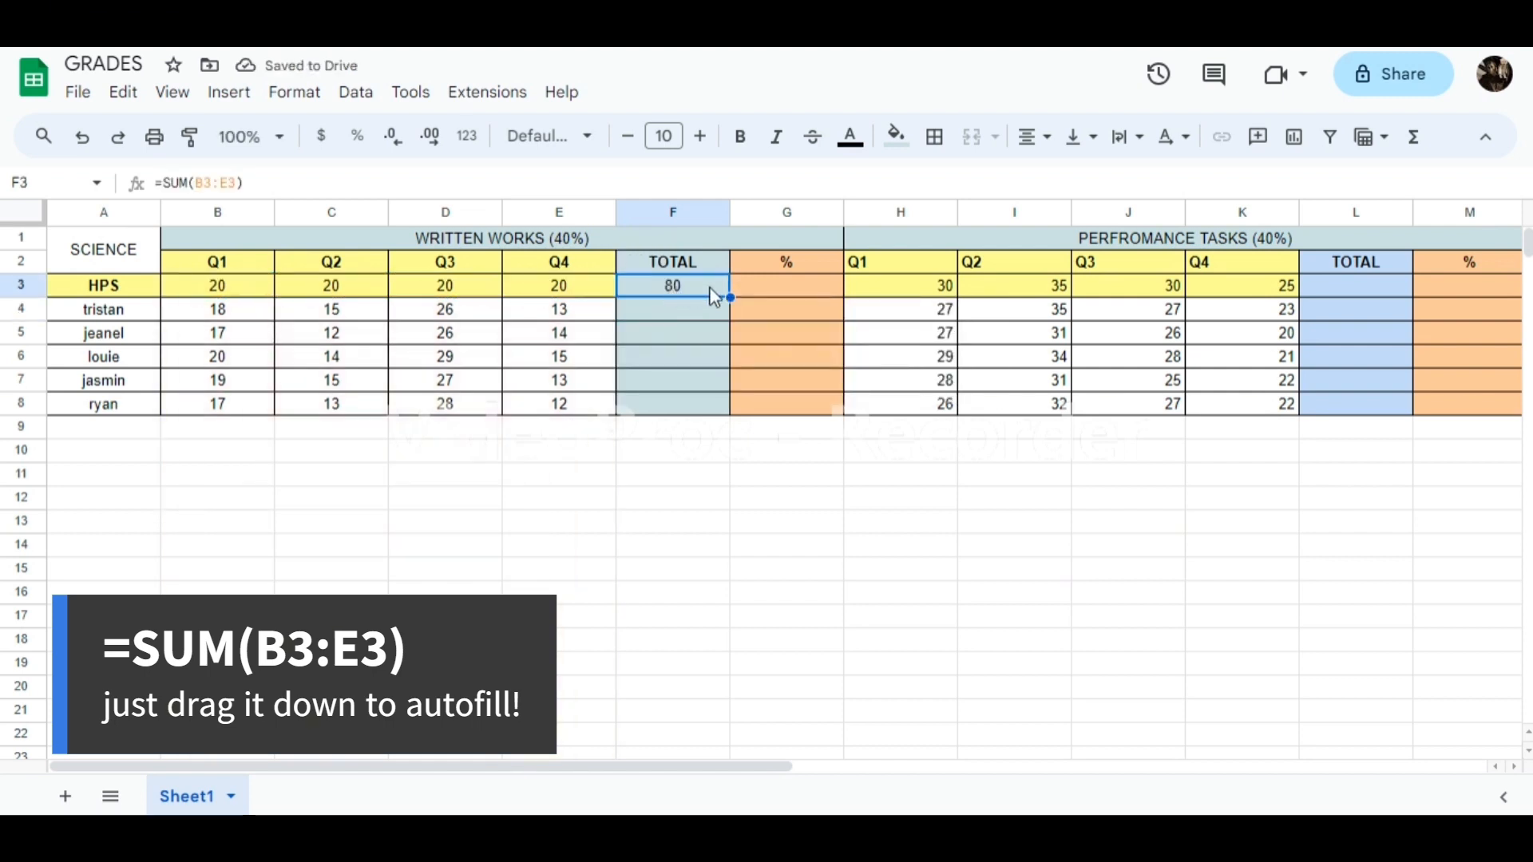
pyautogui.moveTo(727, 298); pyautogui.dragTo(730, 411)
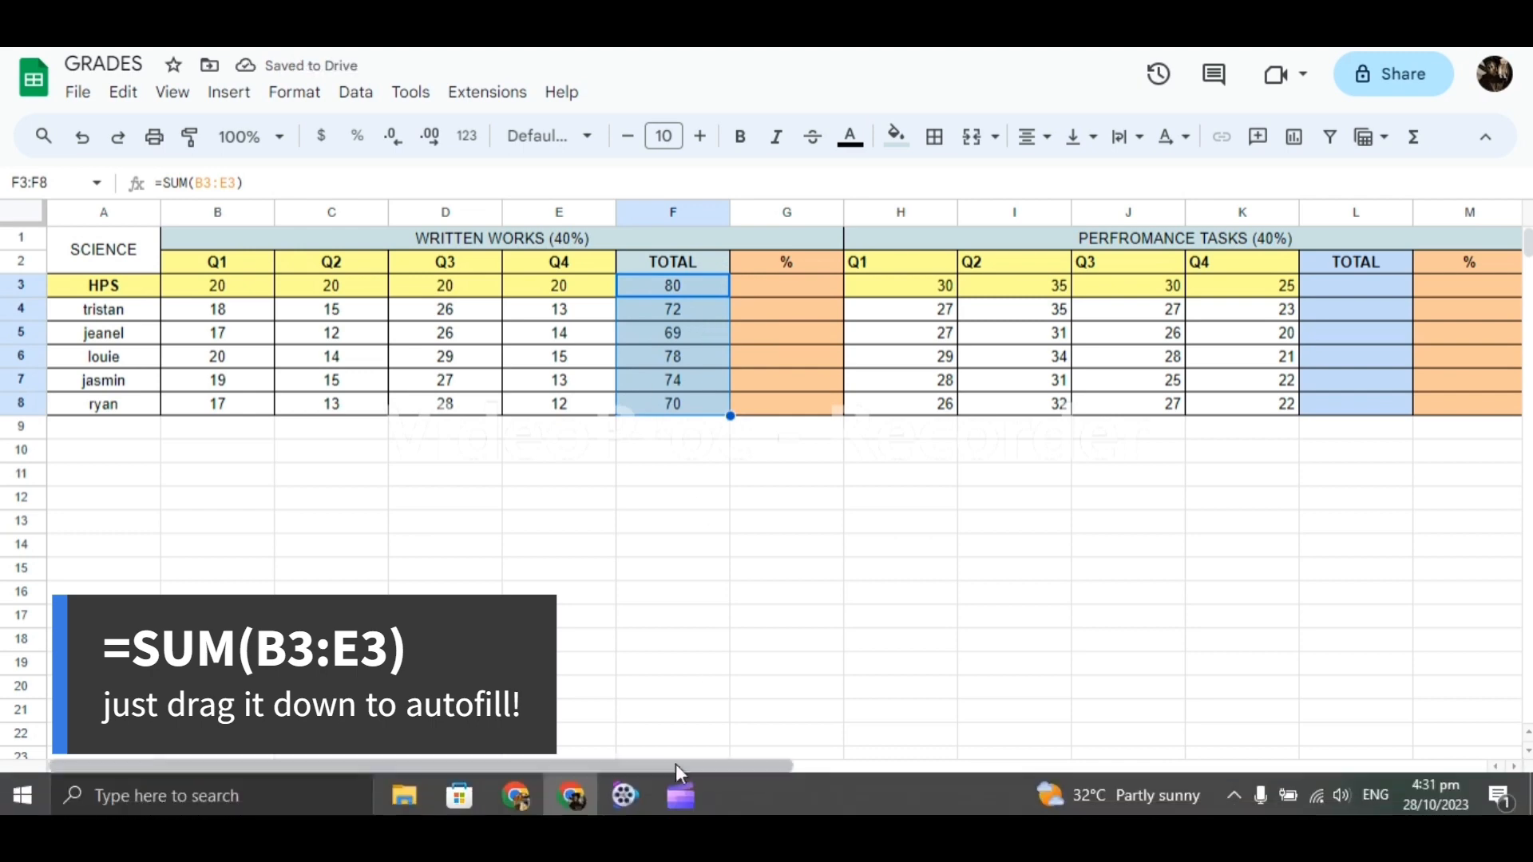
# - Total the HPS performance task scores in L3 with =SUM(H3:K3) and autofill the formula down to L8
pyautogui.moveTo(689, 766); pyautogui.dragTo(927, 674)
pyautogui.click(900, 285)
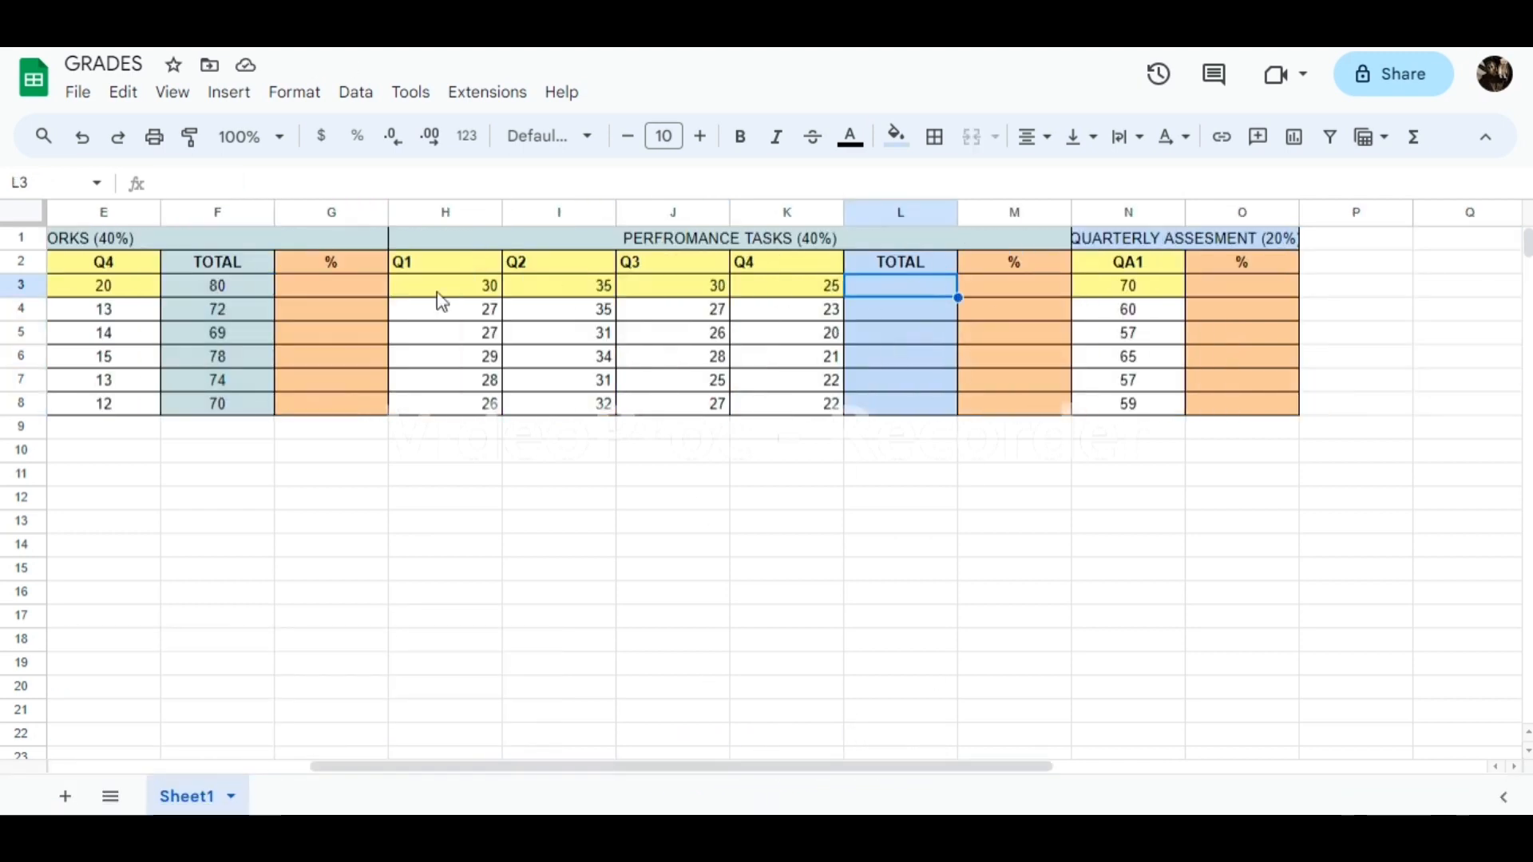
pyautogui.moveTo(447, 286); pyautogui.dragTo(787, 288)
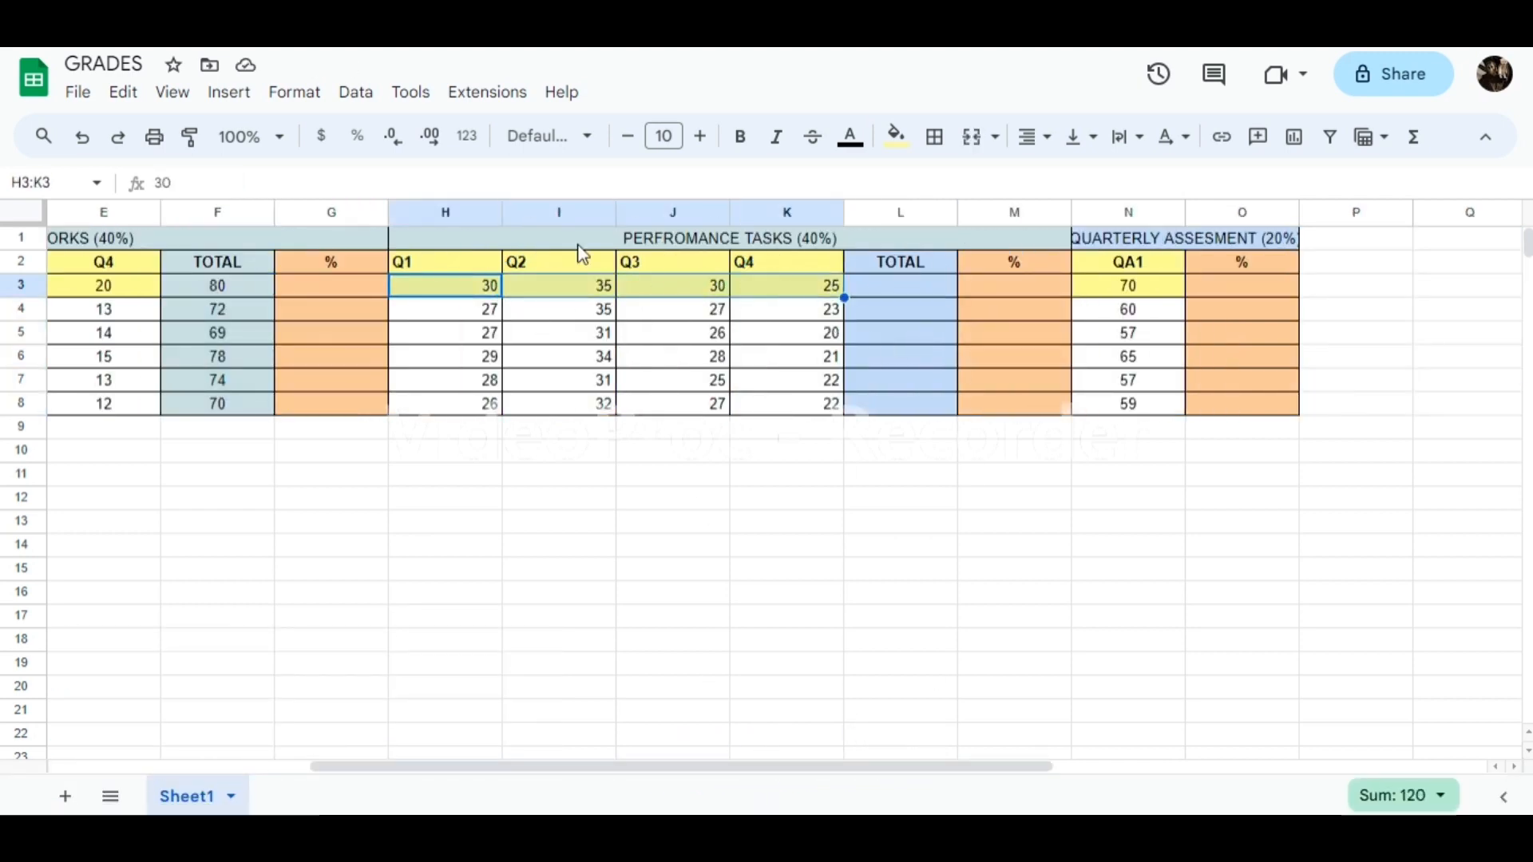
pyautogui.click(911, 290)
pyautogui.write('=SUM(')
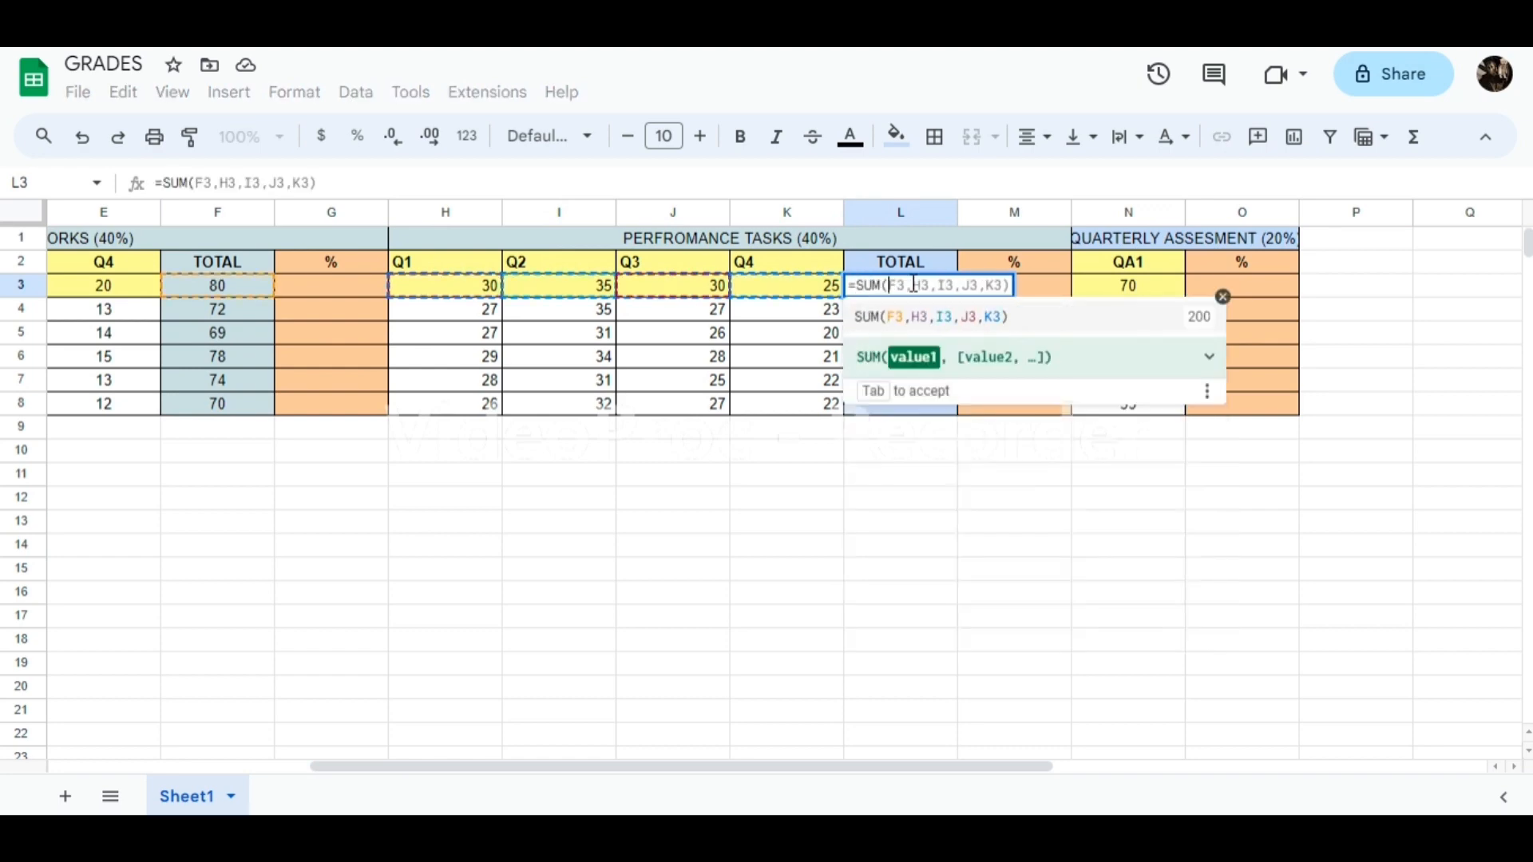
pyautogui.write('H3:K')
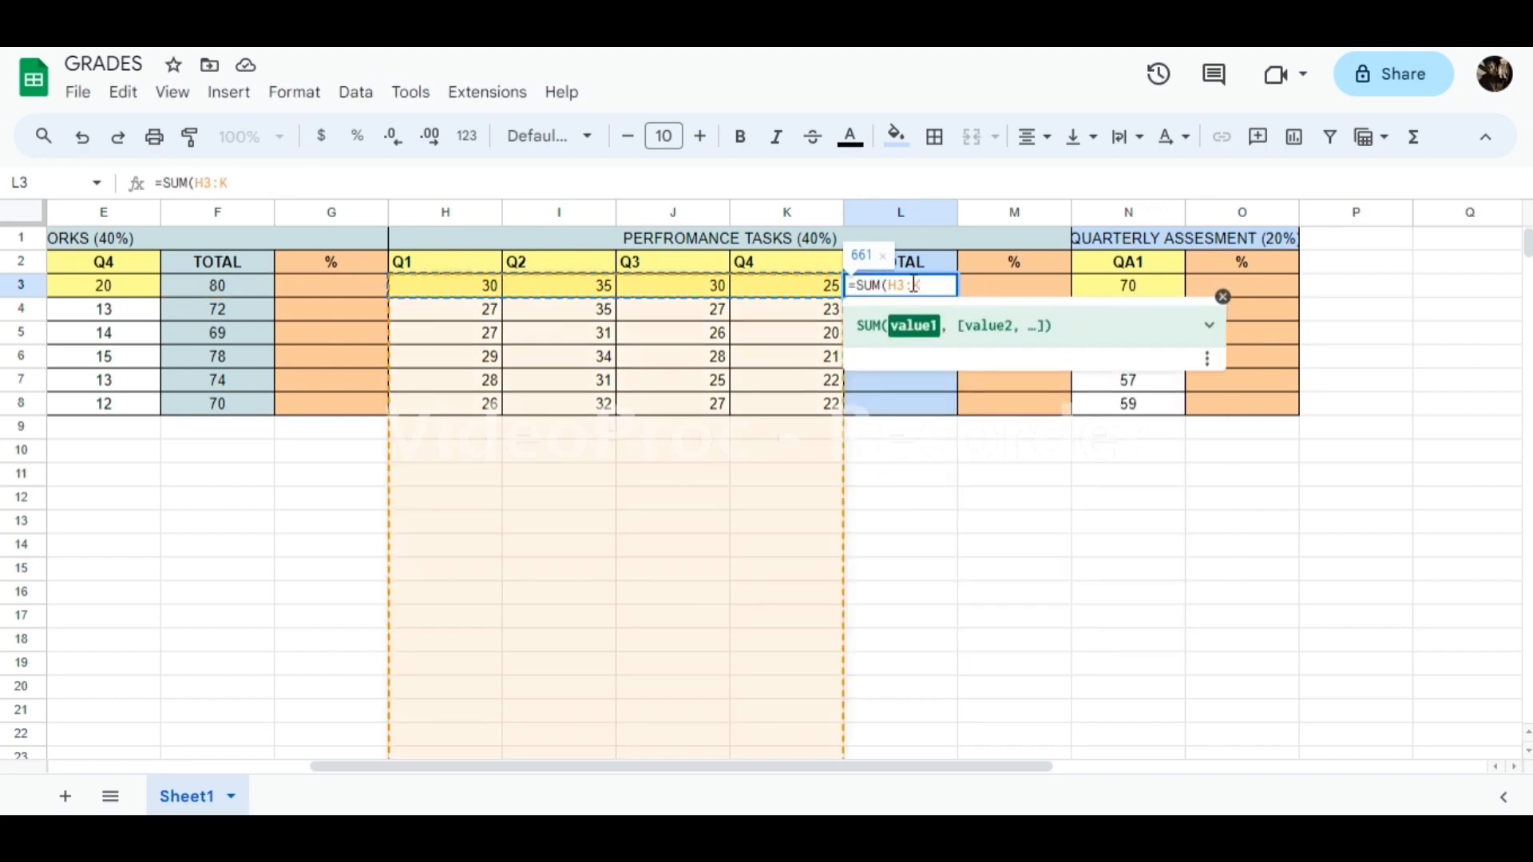
pyautogui.write('3')
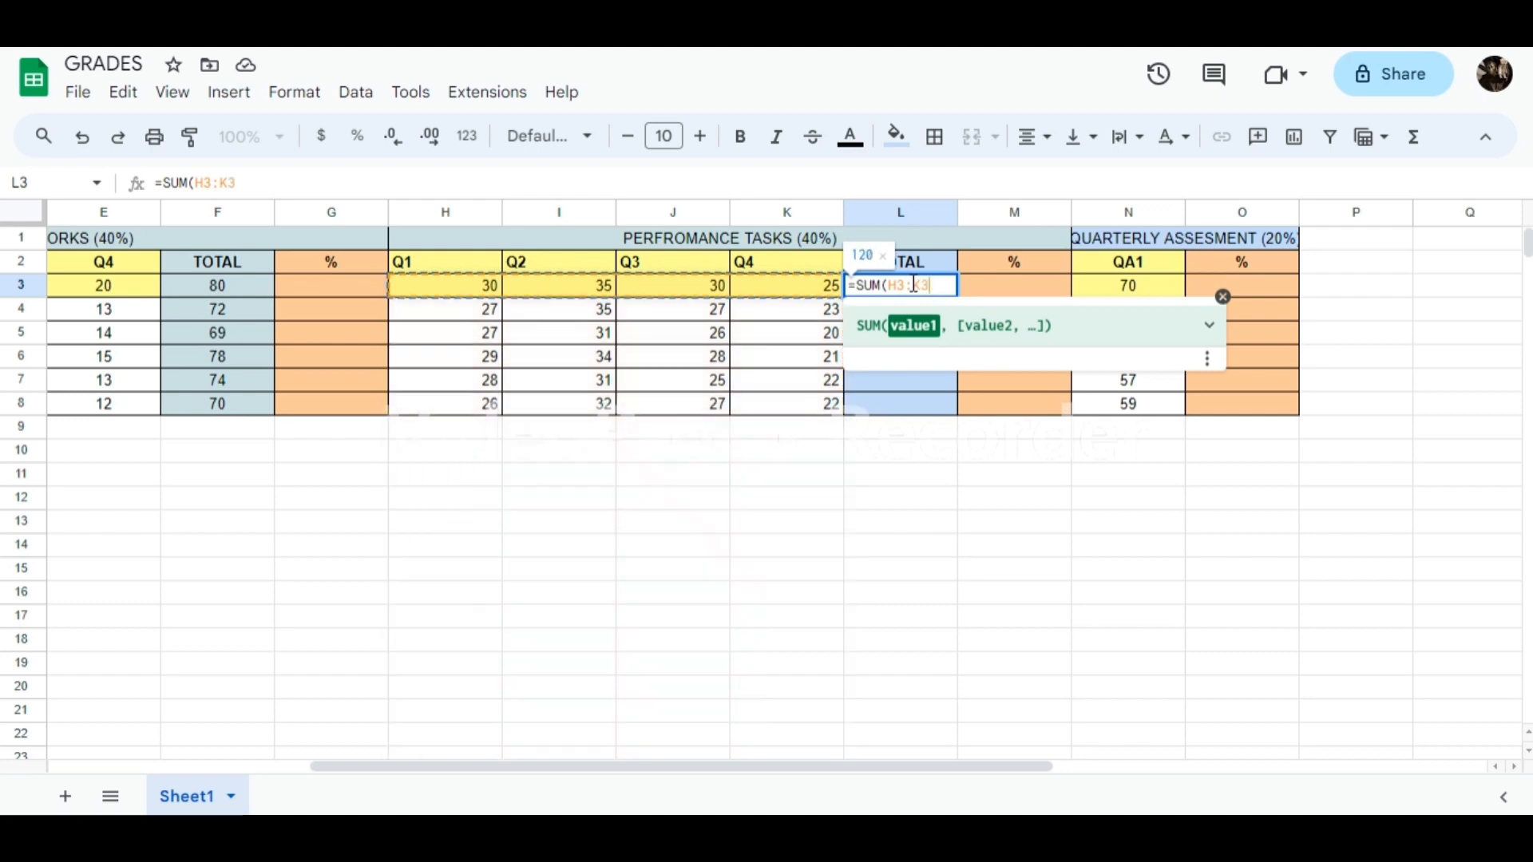
pyautogui.write(')')
pyautogui.press('Return')
pyautogui.click(914, 285)
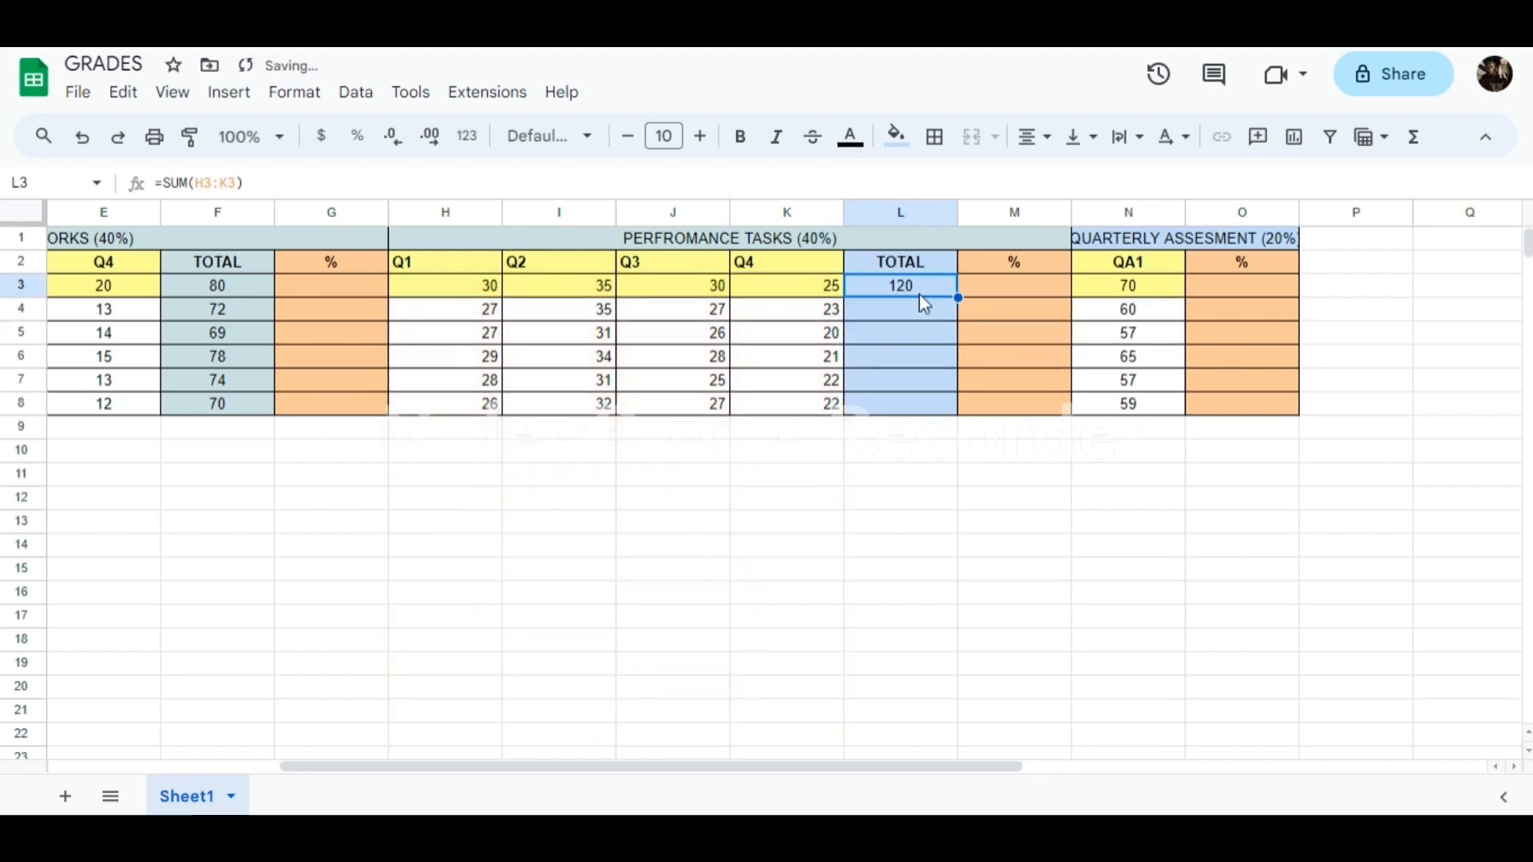
pyautogui.moveTo(958, 297); pyautogui.dragTo(947, 422)
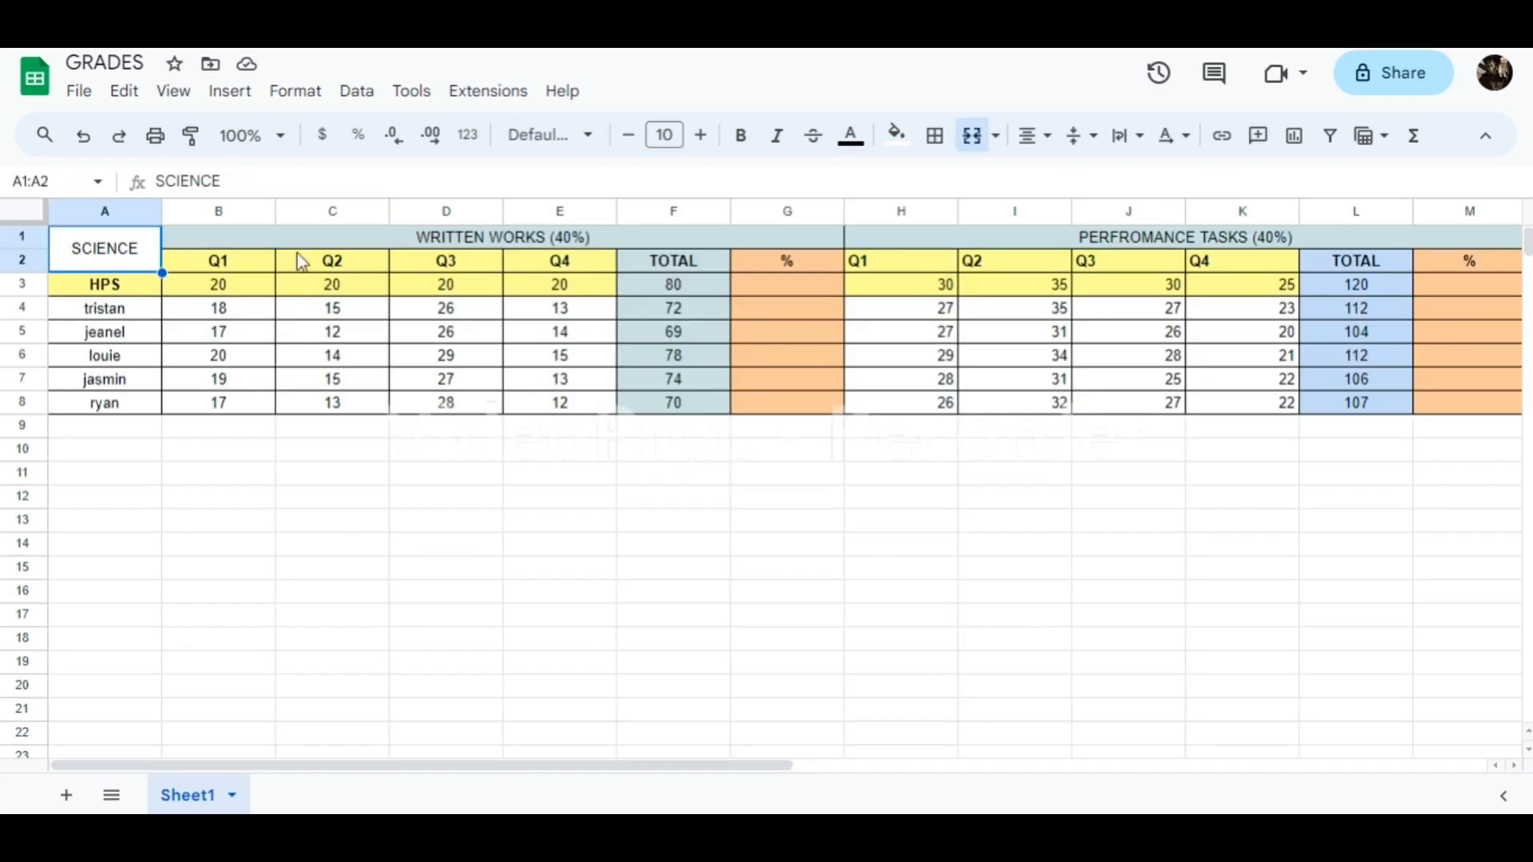
# - Enter =(F3/F3)*100 in G3 to compute the HPS written works percentage
pyautogui.click(778, 254)
pyautogui.click(767, 292)
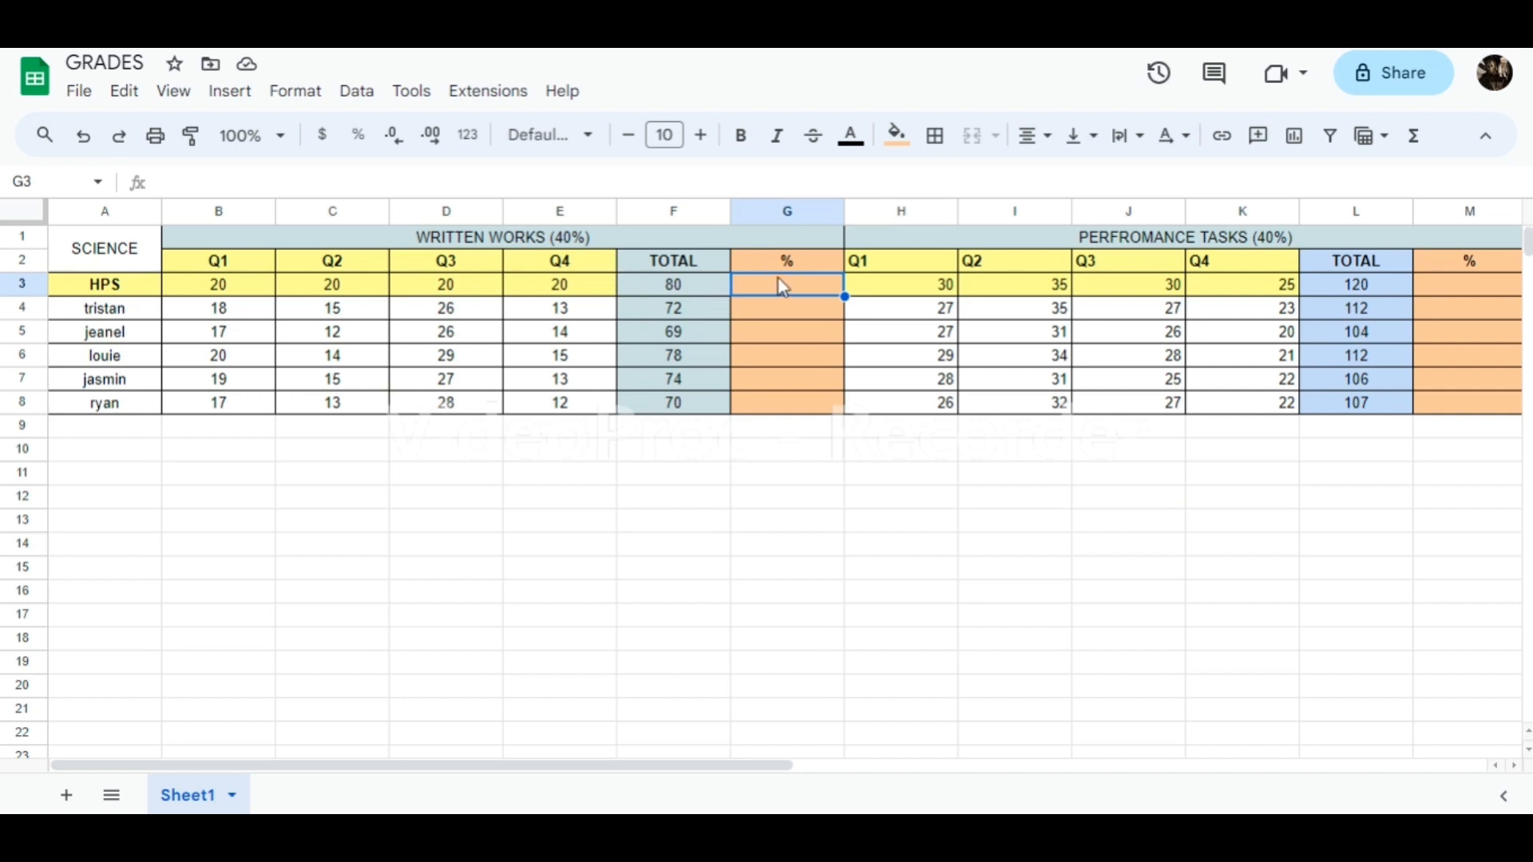
pyautogui.write('=')
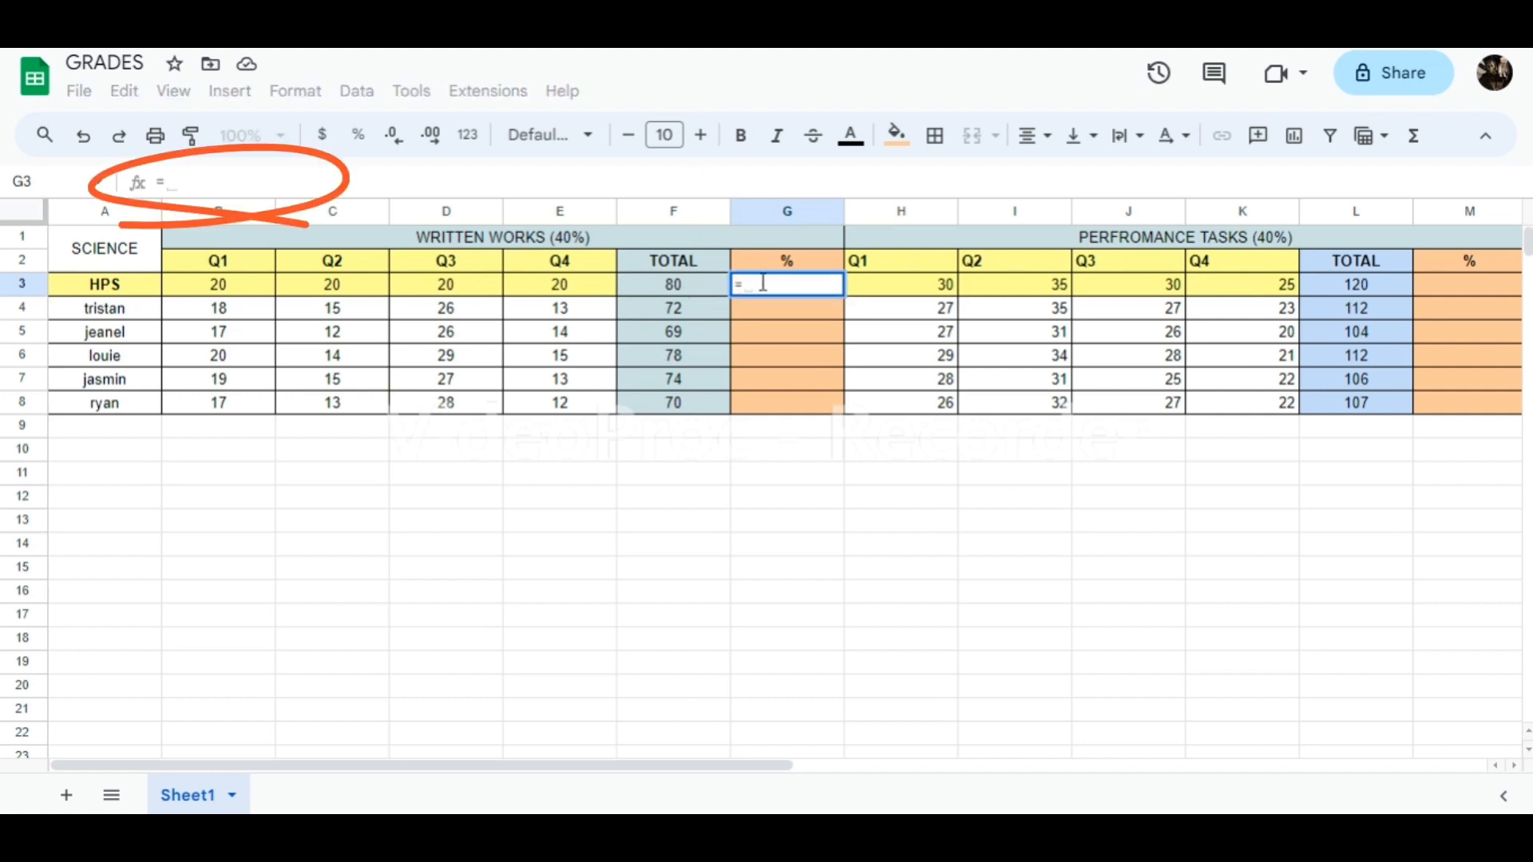
pyautogui.write('(')
pyautogui.click(695, 293)
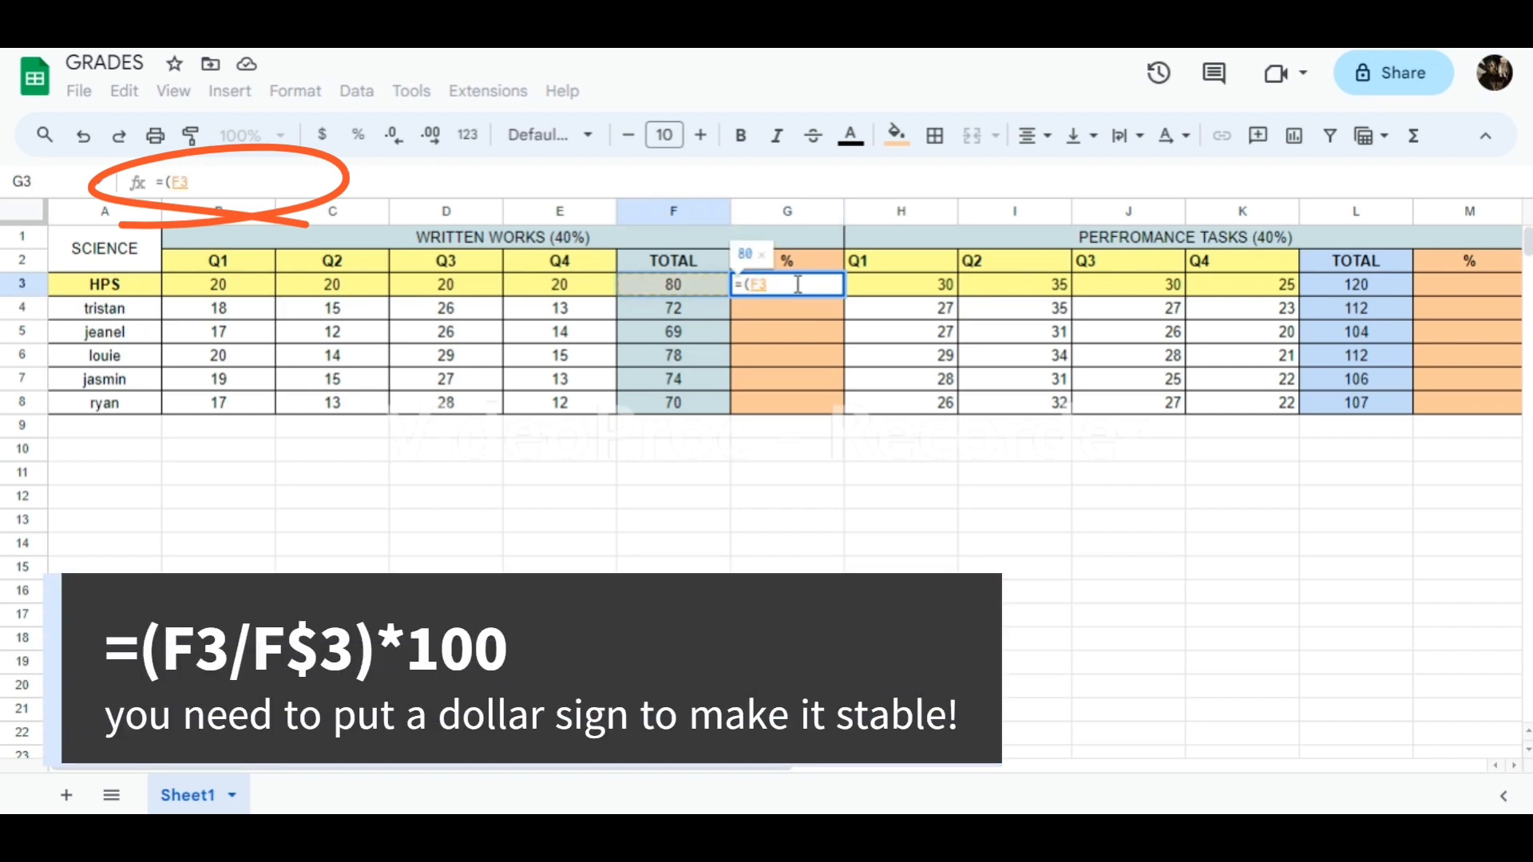
pyautogui.write('/')
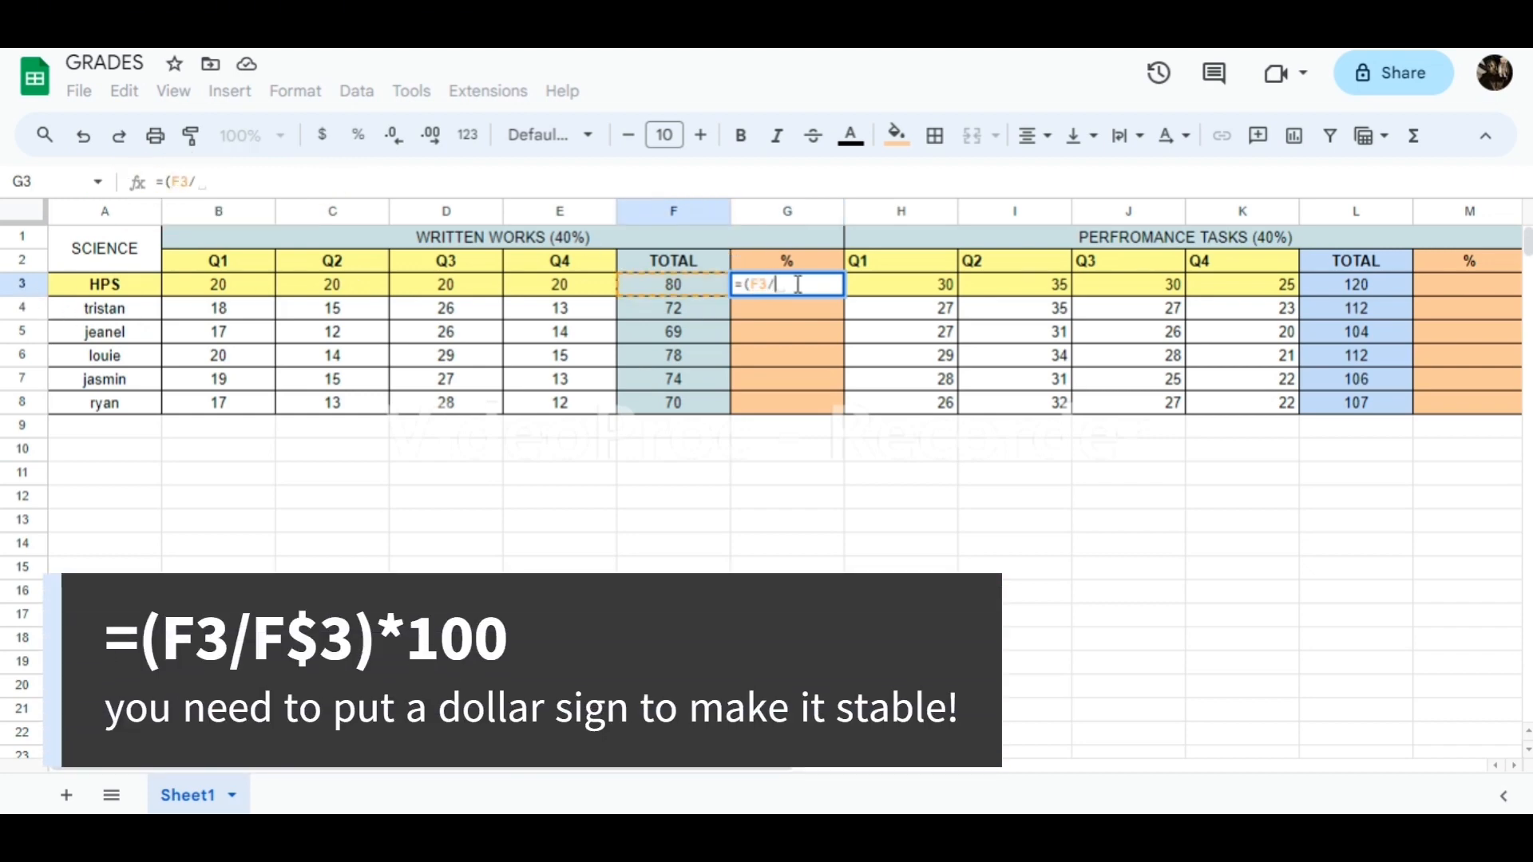
pyautogui.click(686, 296)
pyautogui.write(')')
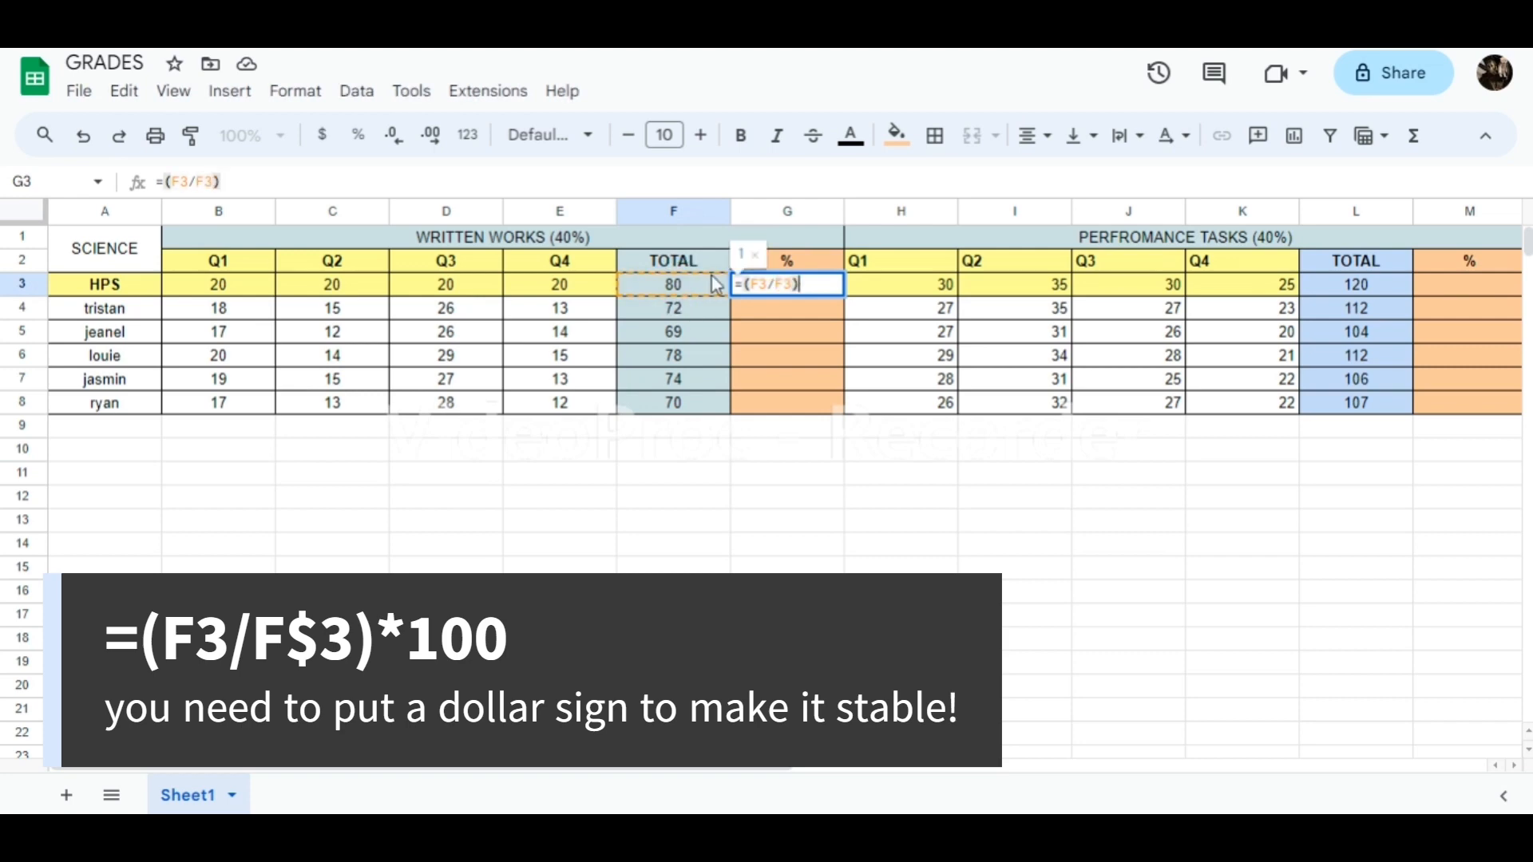
pyautogui.write('*100')
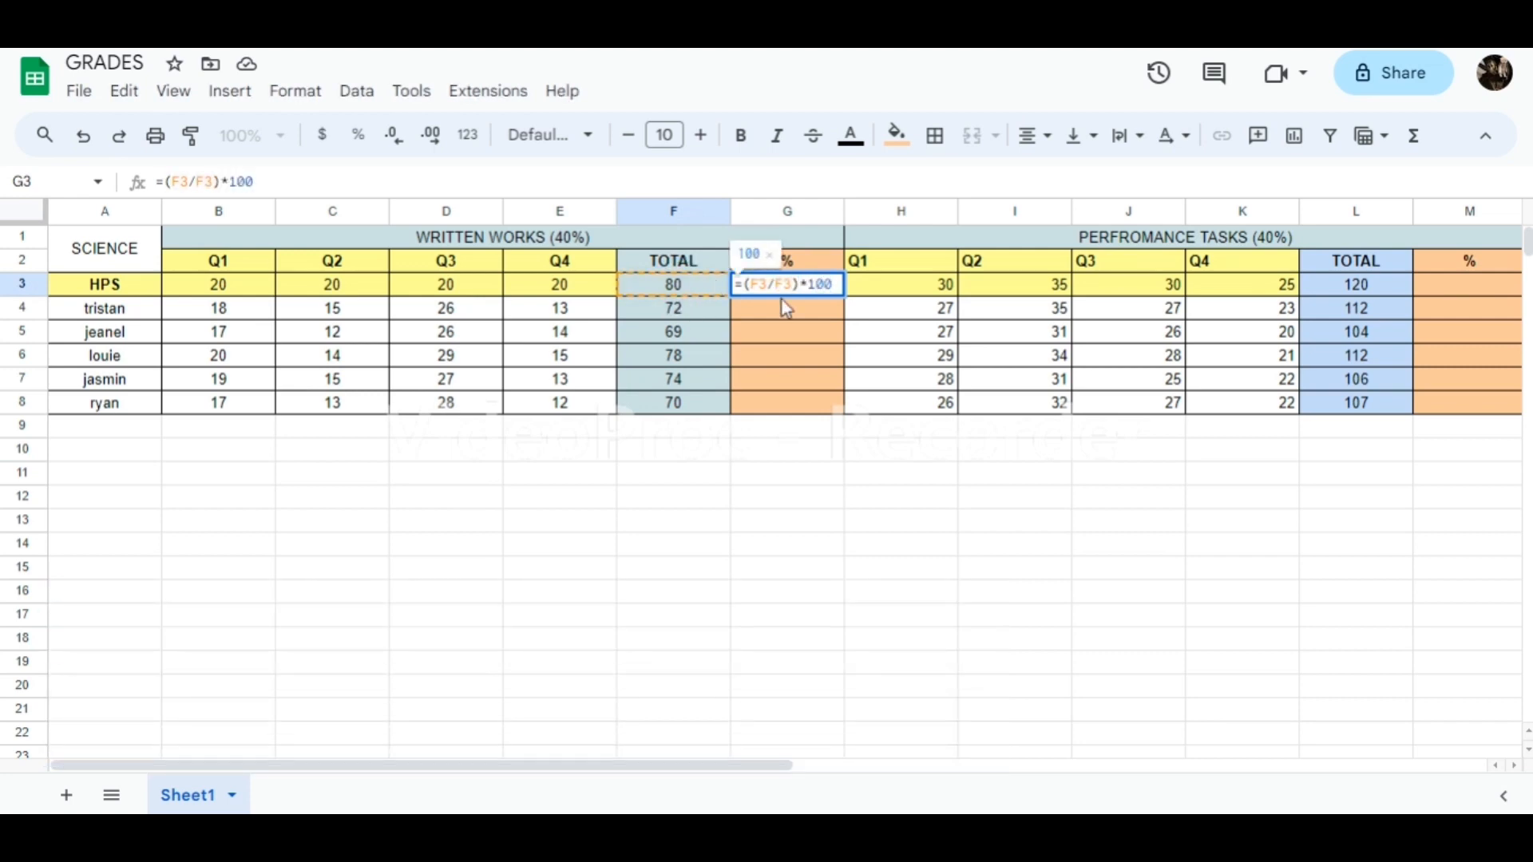
# - Anchor the divisor's row as F$3 in the G3 formula and autofill it down to G8
pyautogui.click(787, 286)
pyautogui.write('$')
pyautogui.press('Return')
pyautogui.click(825, 286)
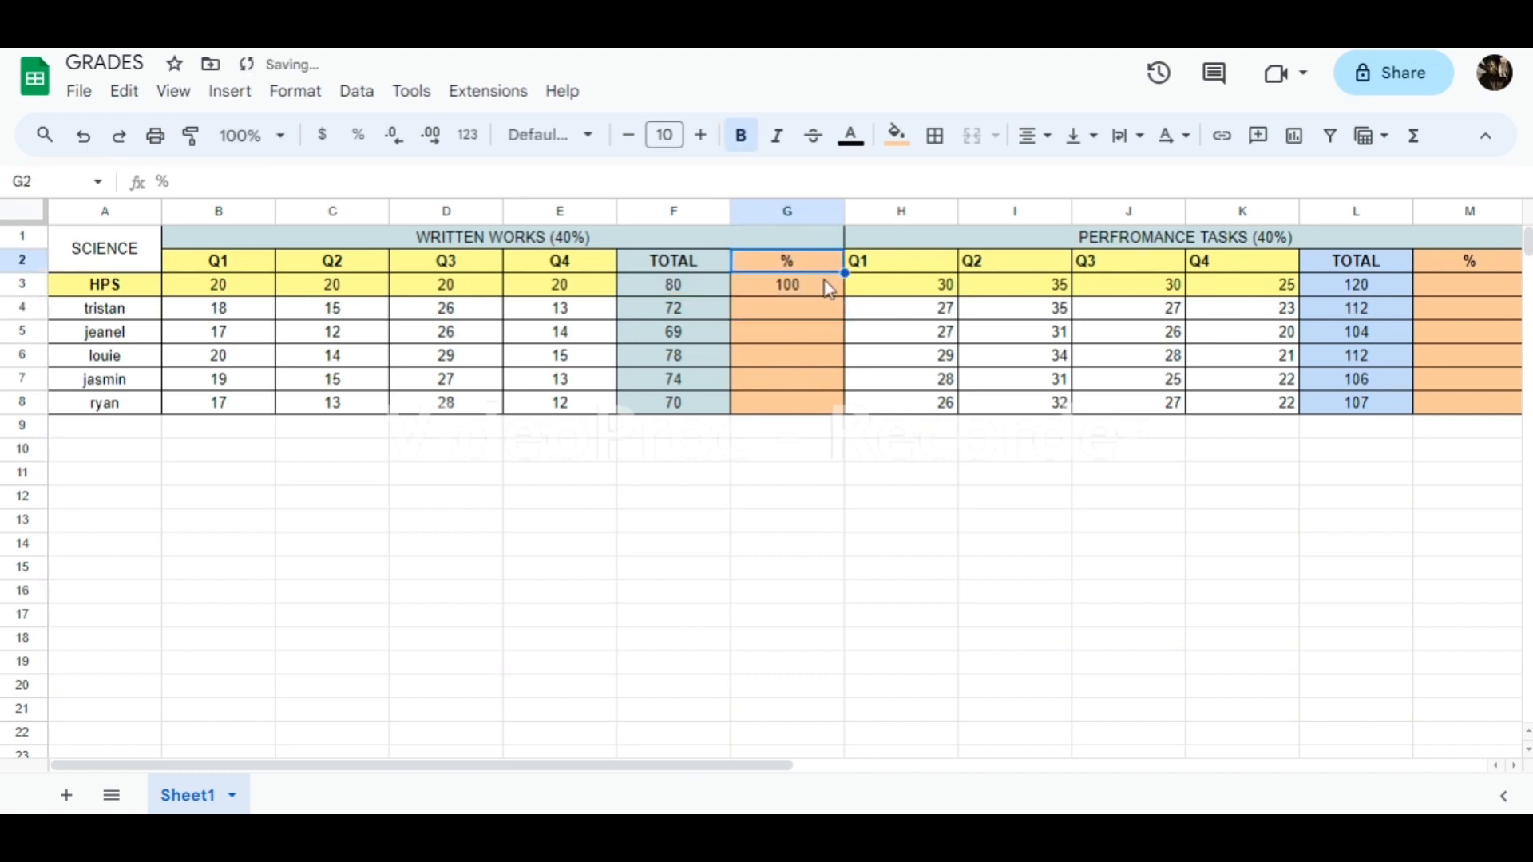
pyautogui.moveTo(842, 294); pyautogui.dragTo(834, 412)
pyautogui.click(808, 426)
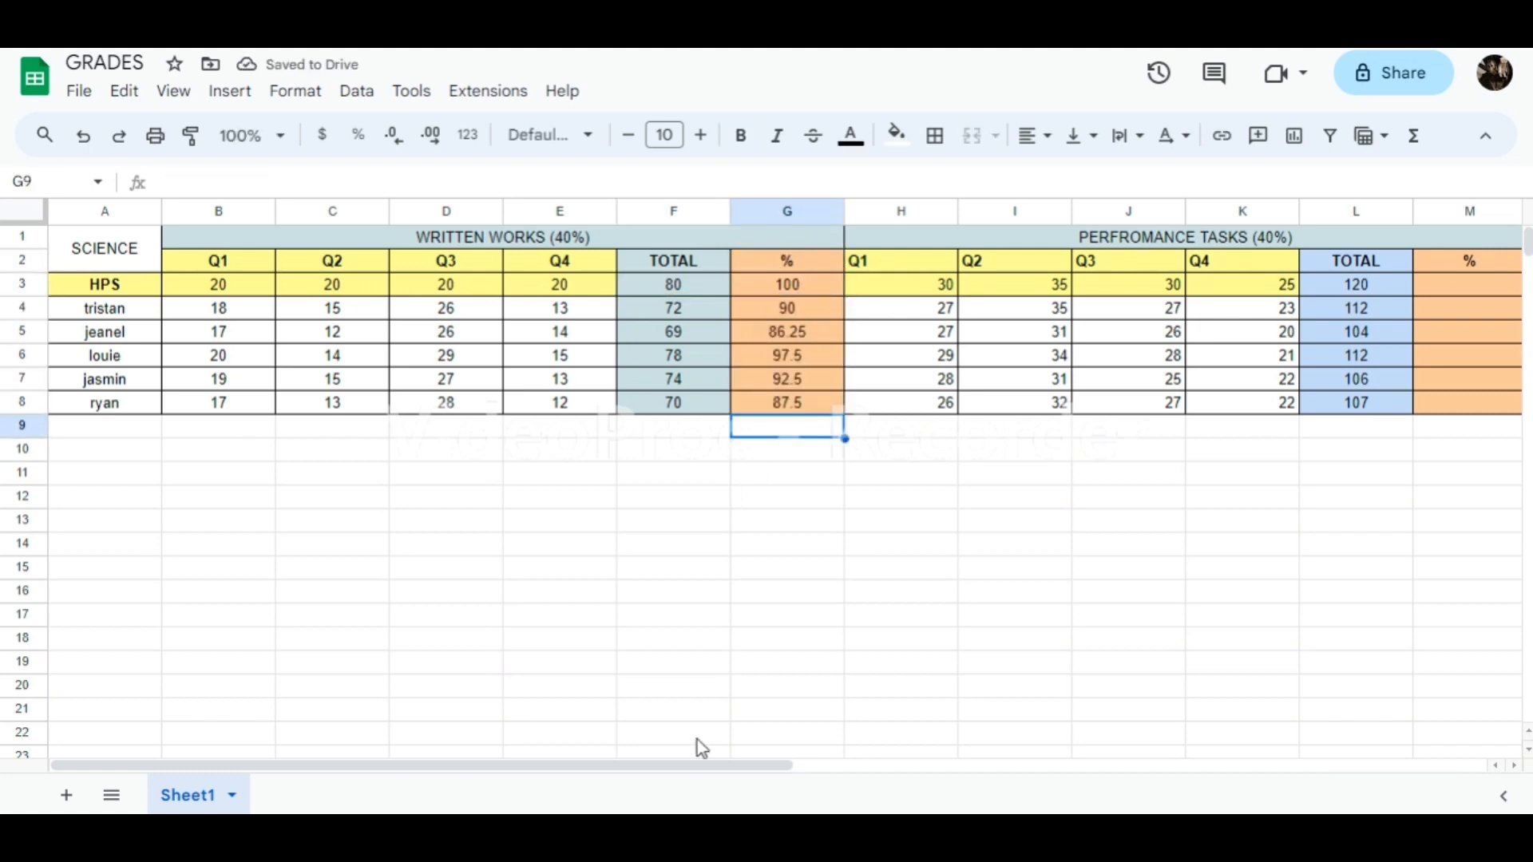
# - Enter =(L3/L3)*100 in M3 to compute the HPS performance tasks percentage
pyautogui.moveTo(702, 765); pyautogui.dragTo(1003, 766)
pyautogui.click(895, 287)
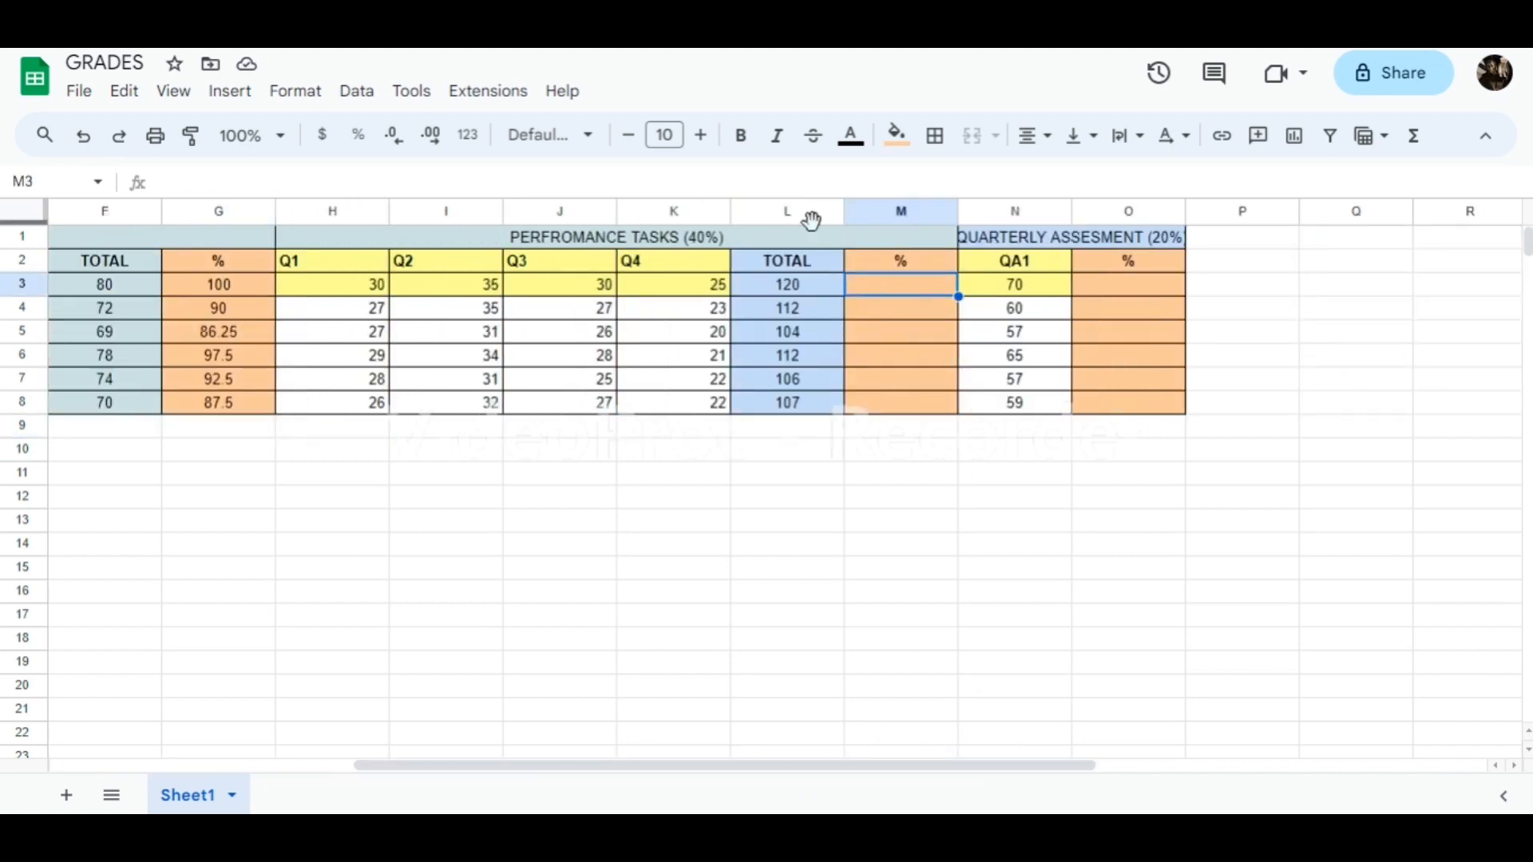
pyautogui.write('=(')
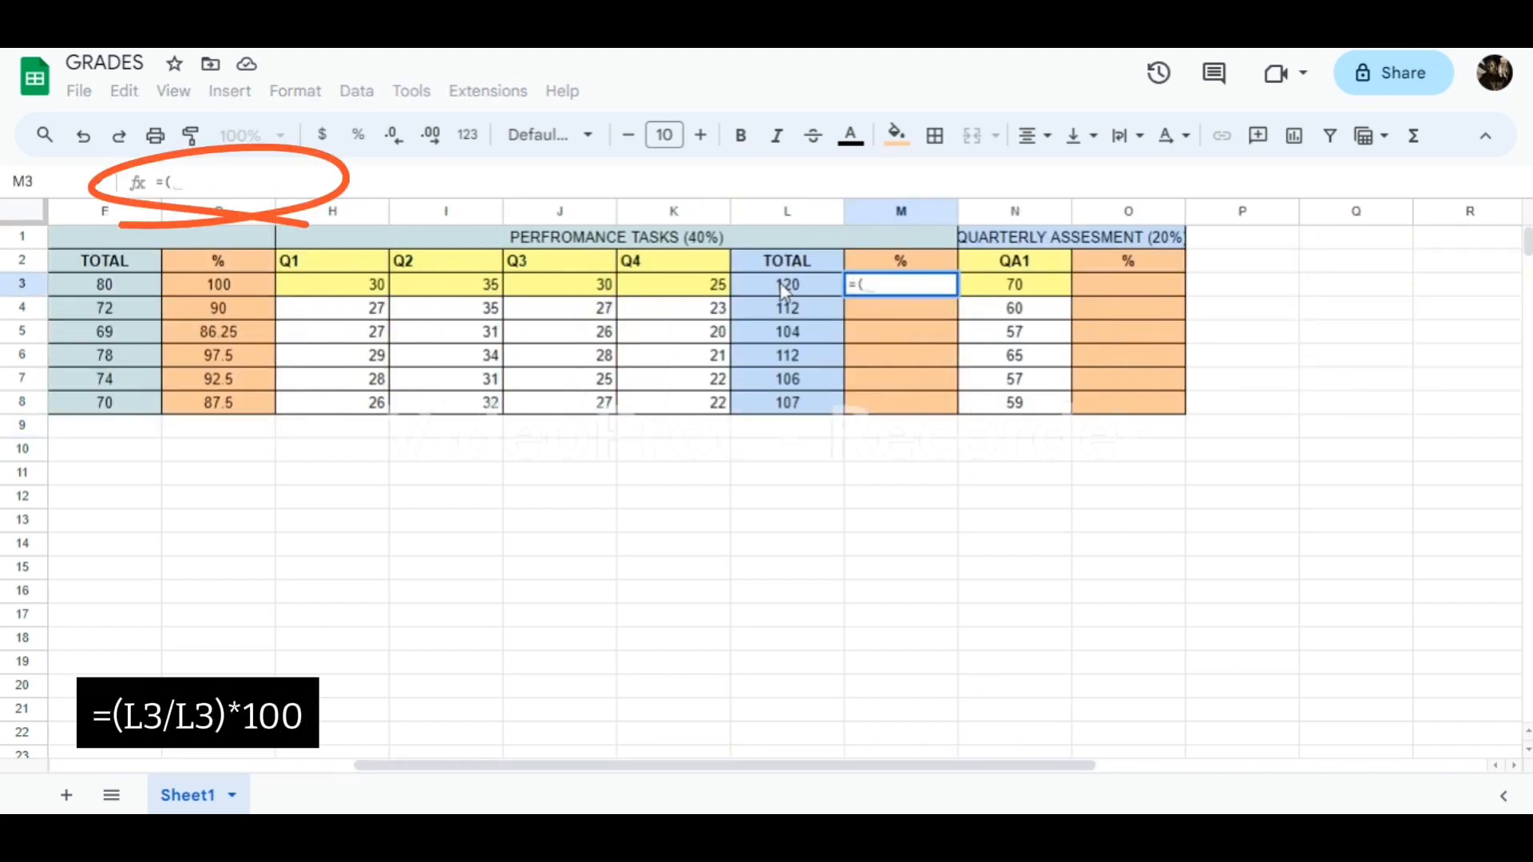
pyautogui.click(797, 289)
pyautogui.write('/')
pyautogui.click(811, 289)
pyautogui.write(')')
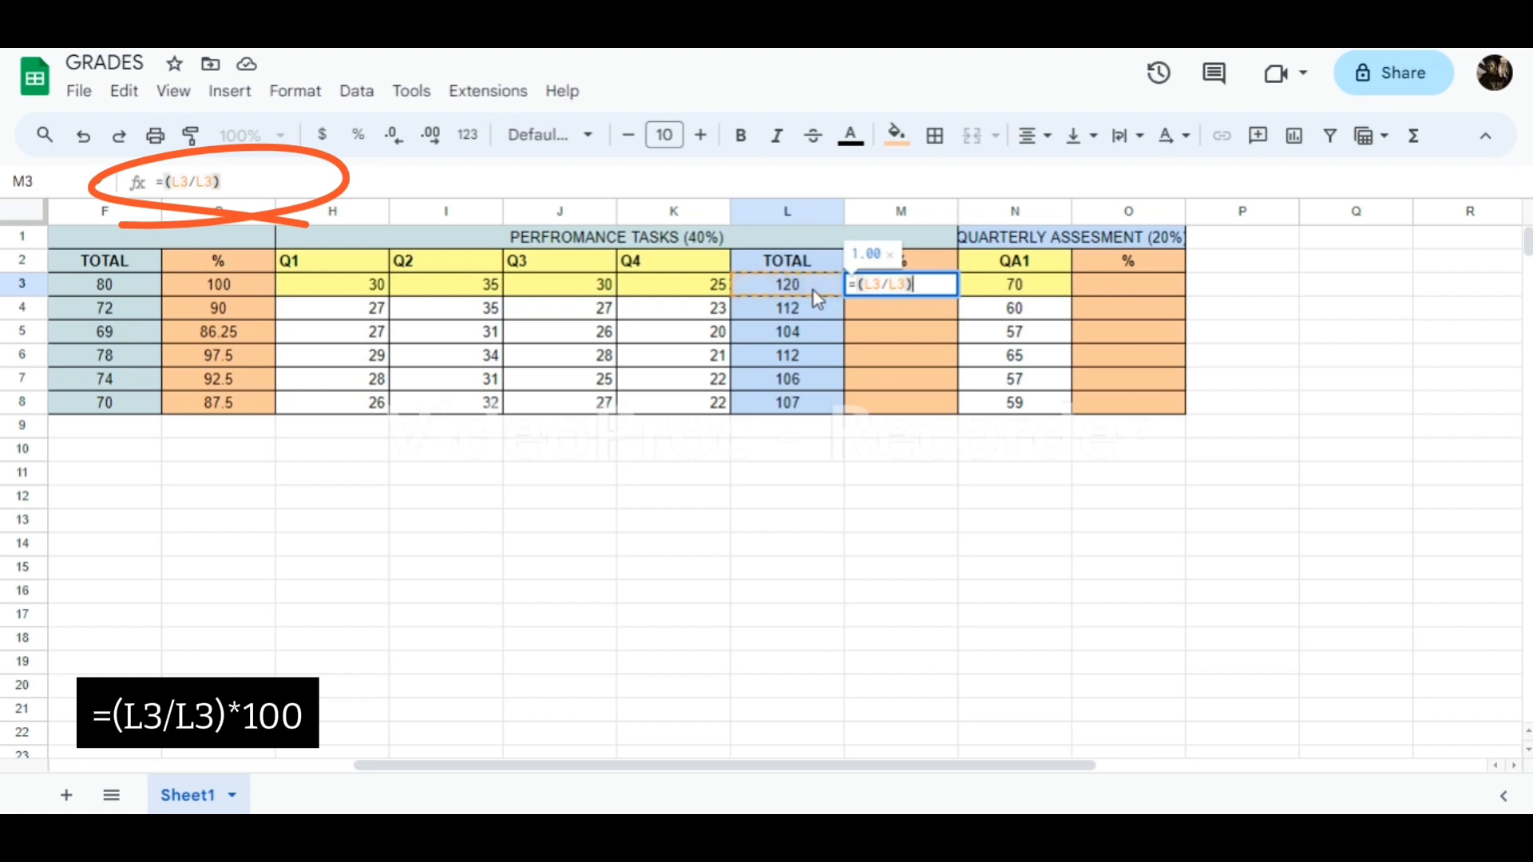
pyautogui.write('*100')
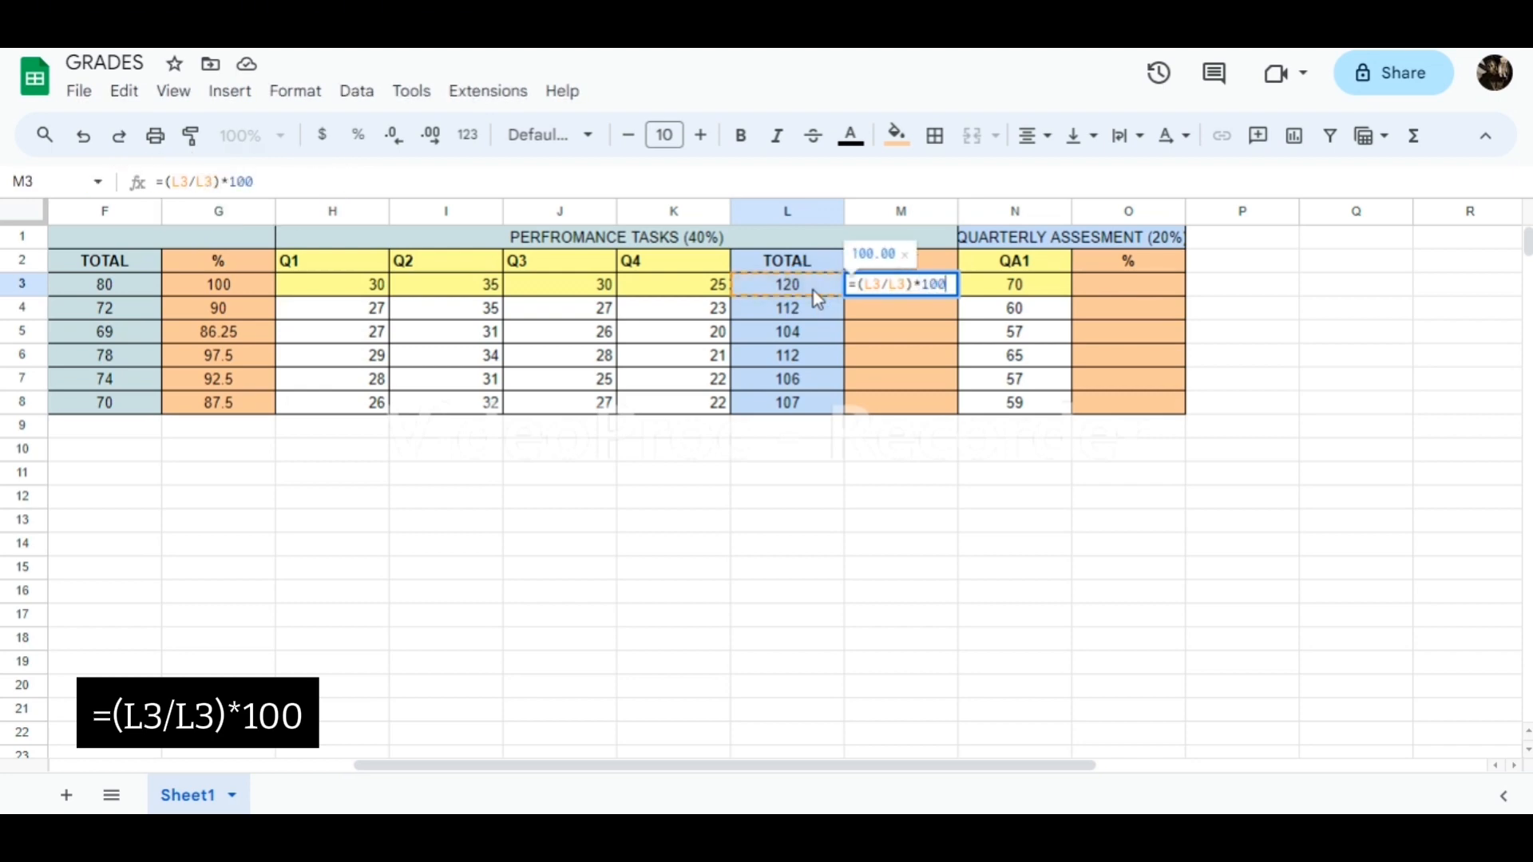
pyautogui.press('Return')
# - Anchor the divisor's row as L$3 in the M3 formula and autofill it down to M8
pyautogui.tripleClick(899, 286)
pyautogui.click(899, 286)
pyautogui.write('$')
pyautogui.press('Return')
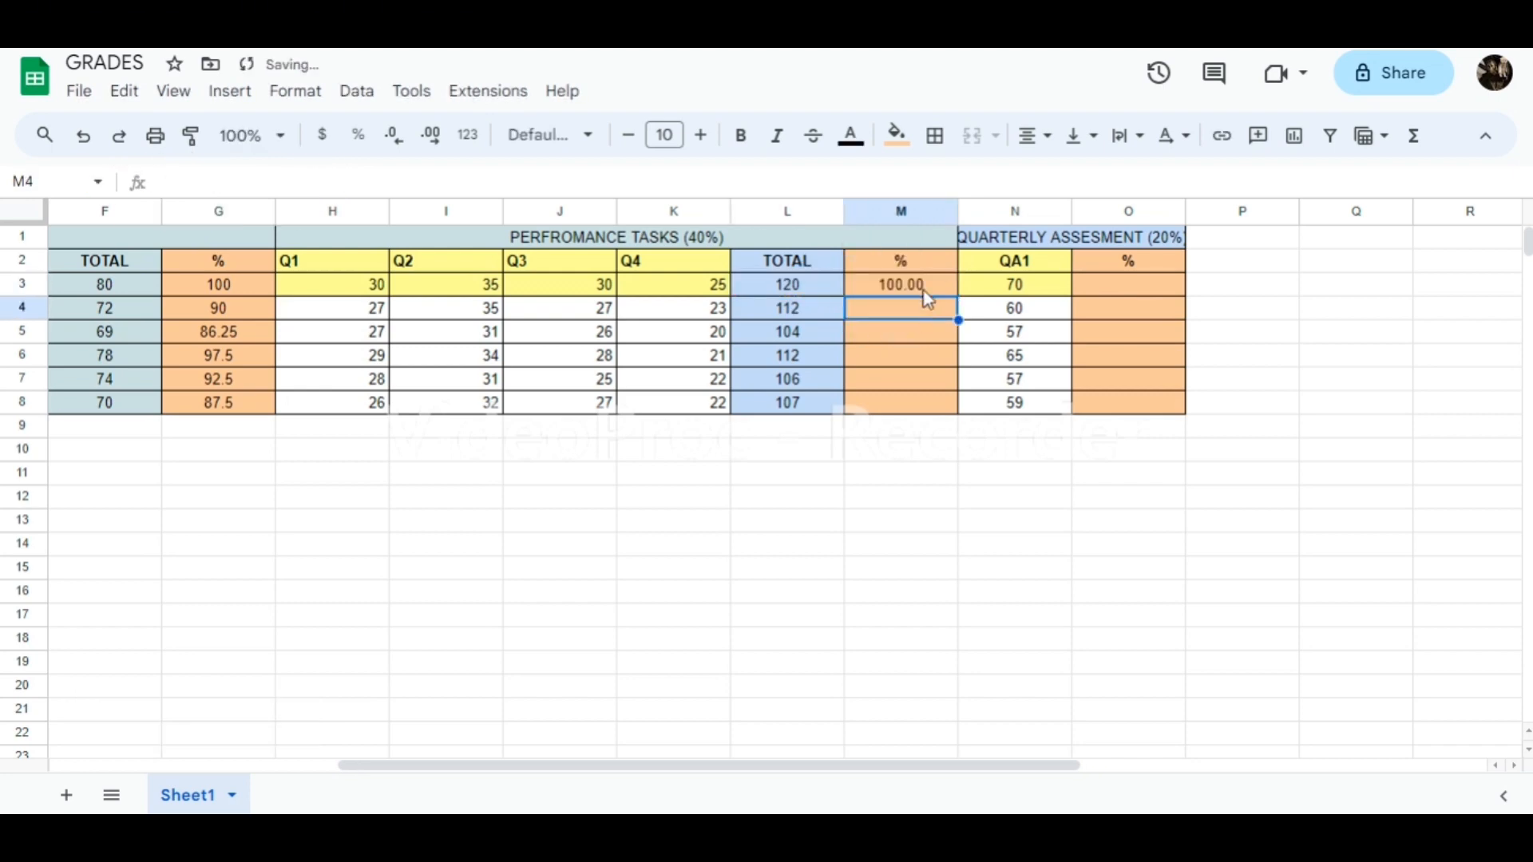
pyautogui.click(923, 290)
pyautogui.moveTo(957, 296); pyautogui.dragTo(958, 404)
# - Compute the quarterly assessment percentage in O3 with =(N3/N$3)*100 and autofill the formula down to O8
pyautogui.click(1128, 285)
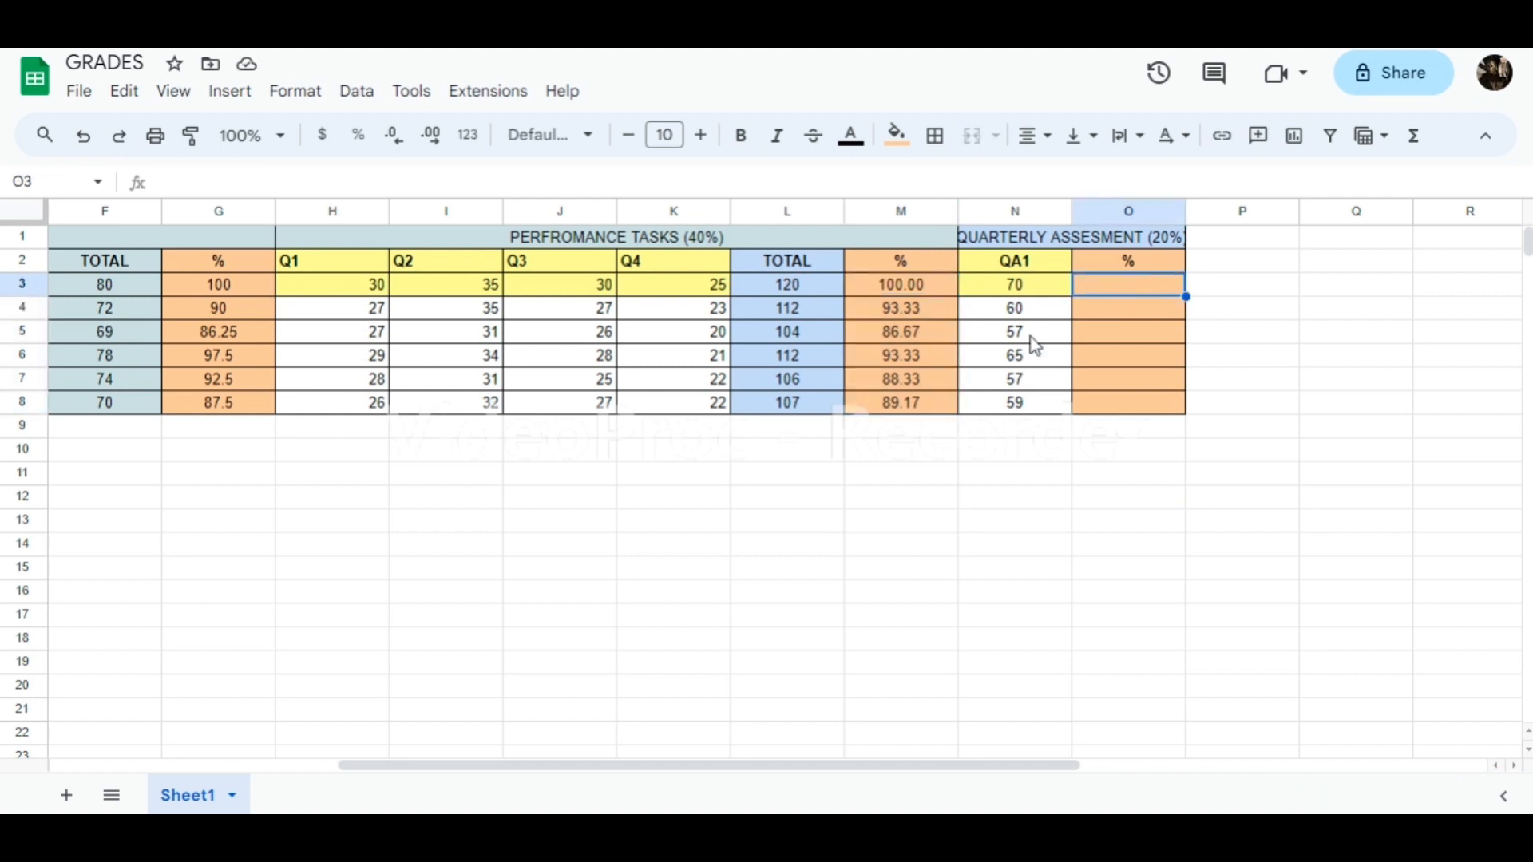
pyautogui.write('=(')
pyautogui.click(1036, 292)
pyautogui.write('/')
pyautogui.click(1040, 302)
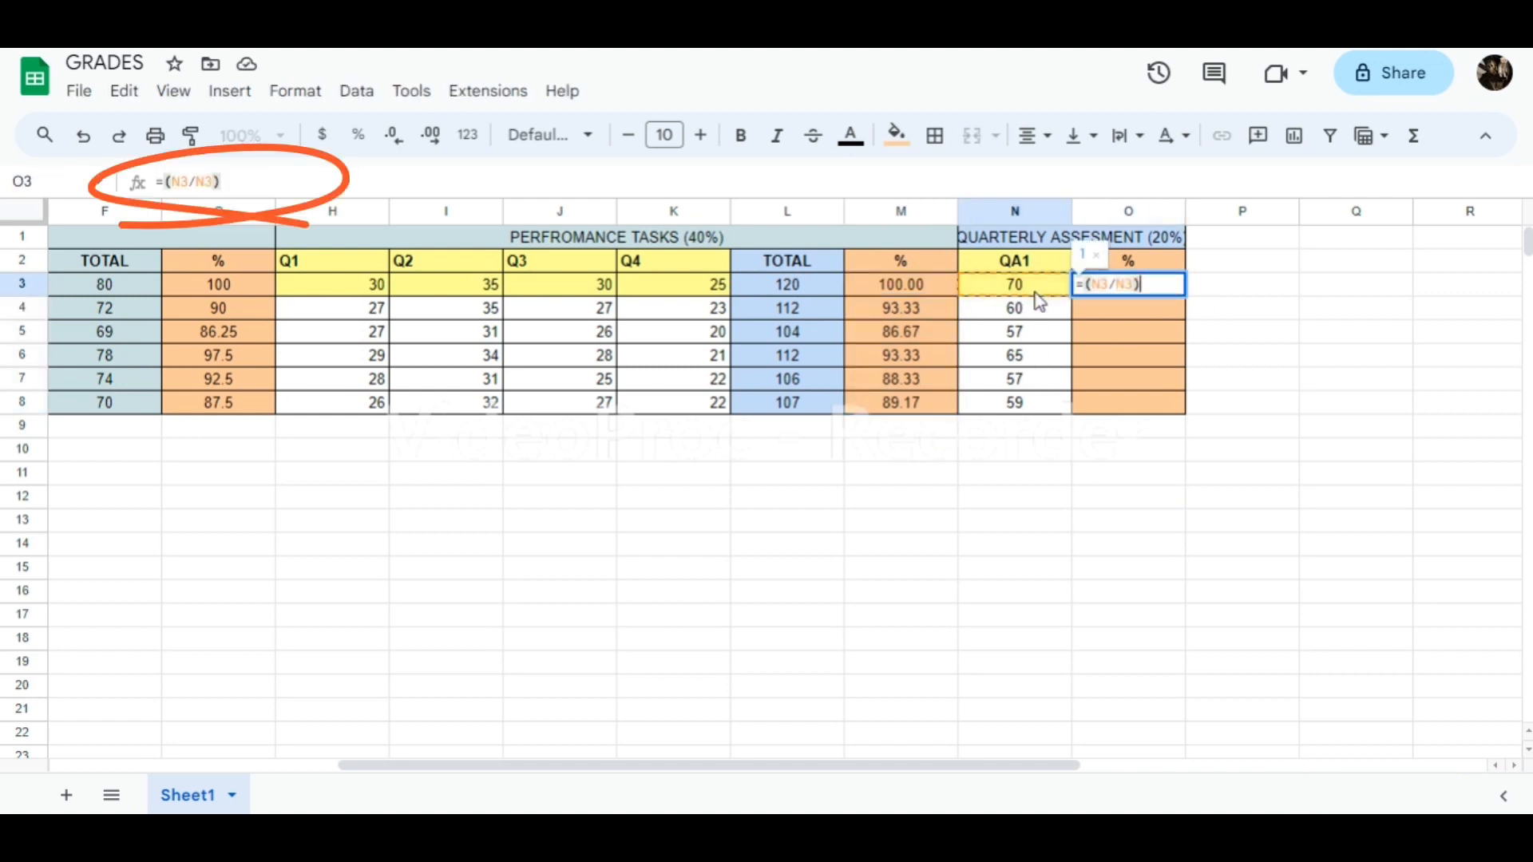
pyautogui.write(')*100')
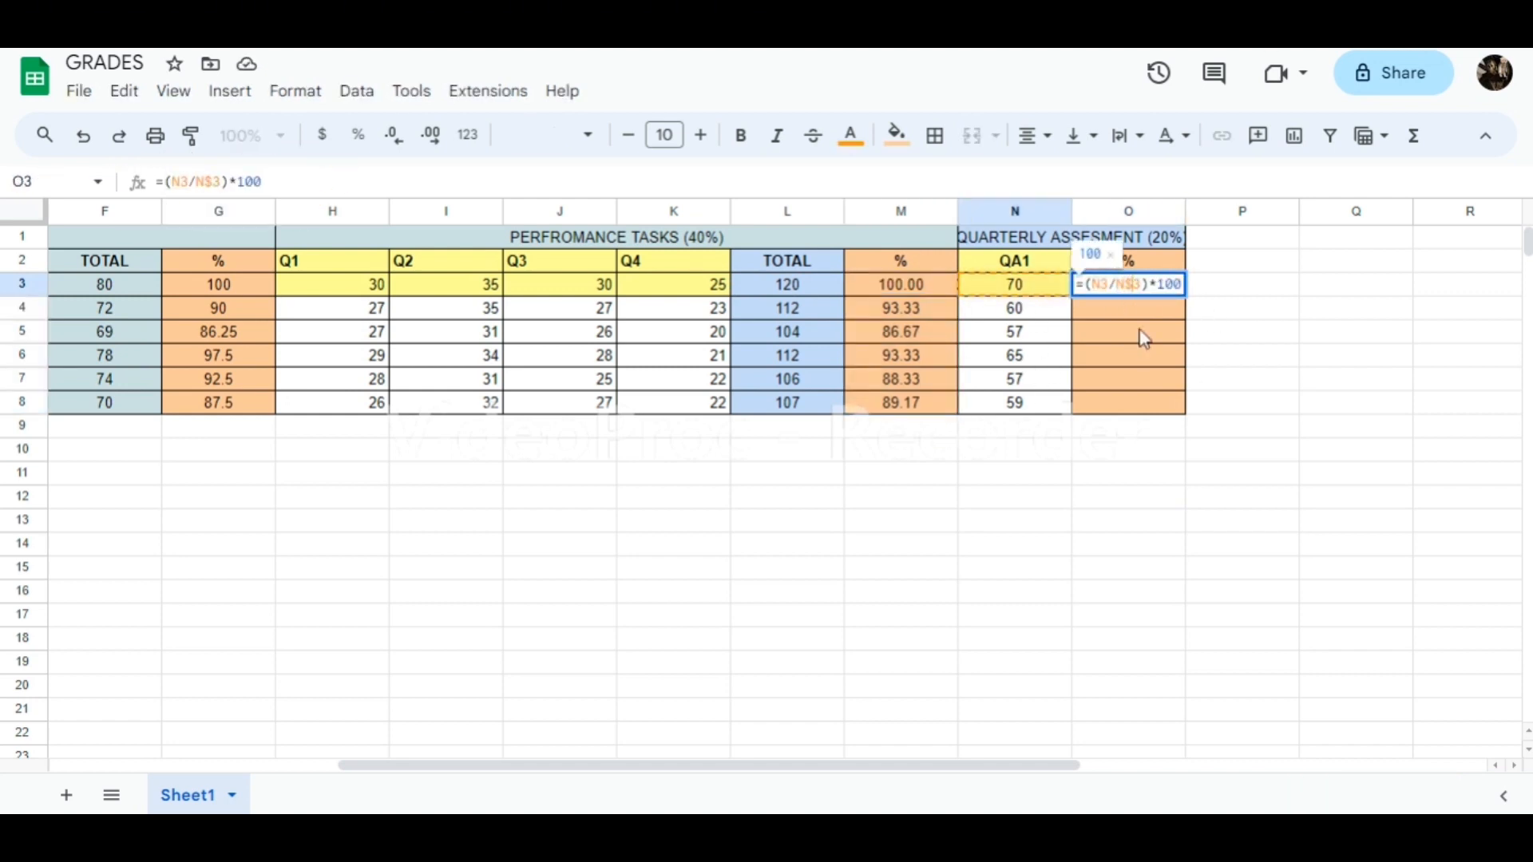
pyautogui.press('Return')
pyautogui.click(1166, 295)
pyautogui.moveTo(1186, 296); pyautogui.dragTo(1184, 415)
pyautogui.click(1301, 295)
# - Apply the Number format with two decimals to the quarterly assessment percentages in O4:O8
pyautogui.click(1088, 297)
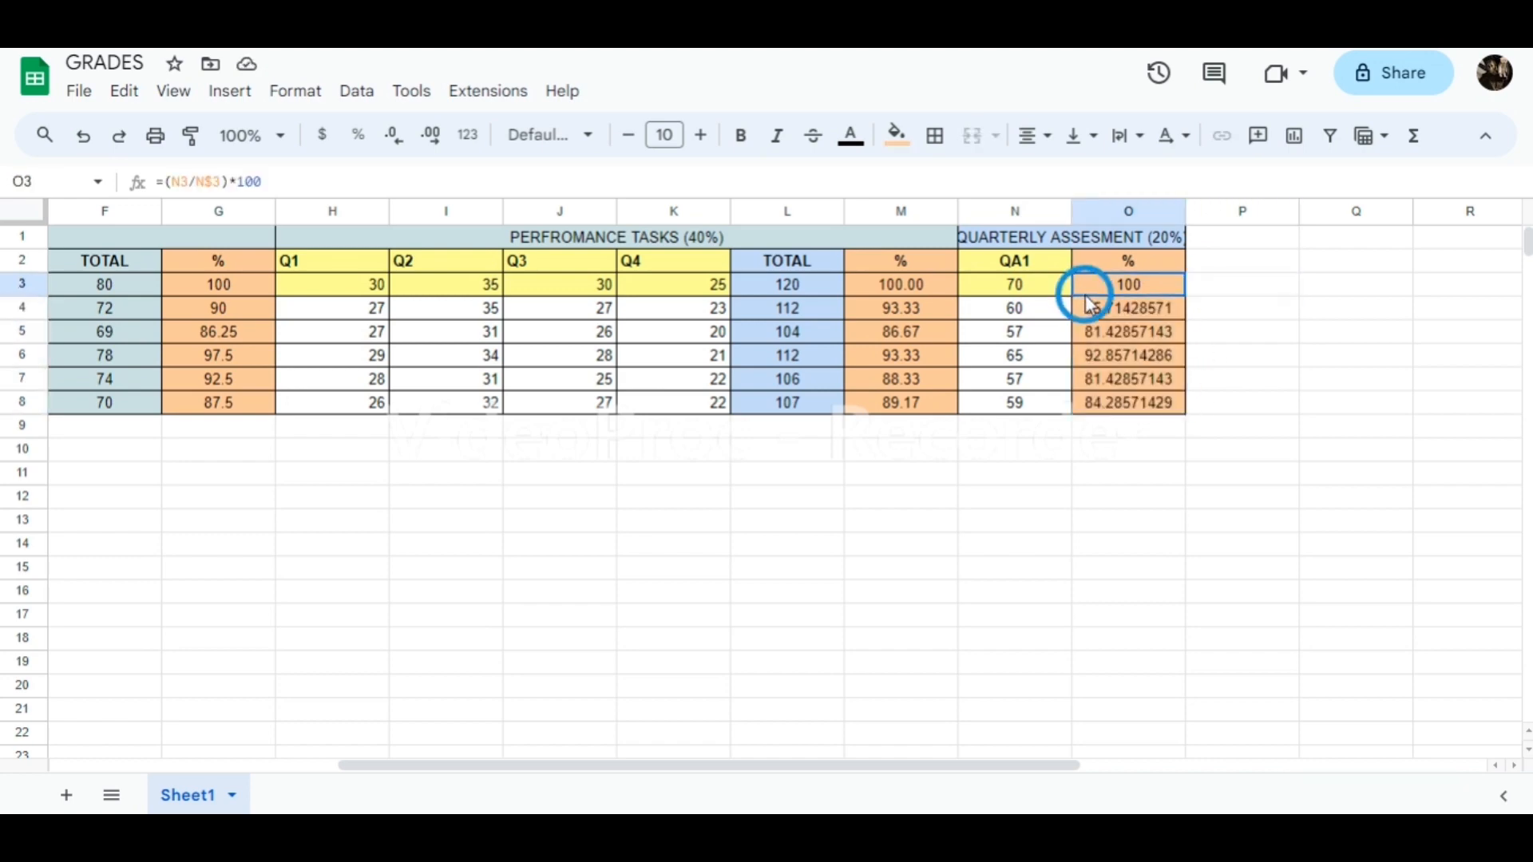
pyautogui.moveTo(1090, 308); pyautogui.dragTo(1128, 403)
pyautogui.click(296, 91)
pyautogui.moveTo(333, 185)
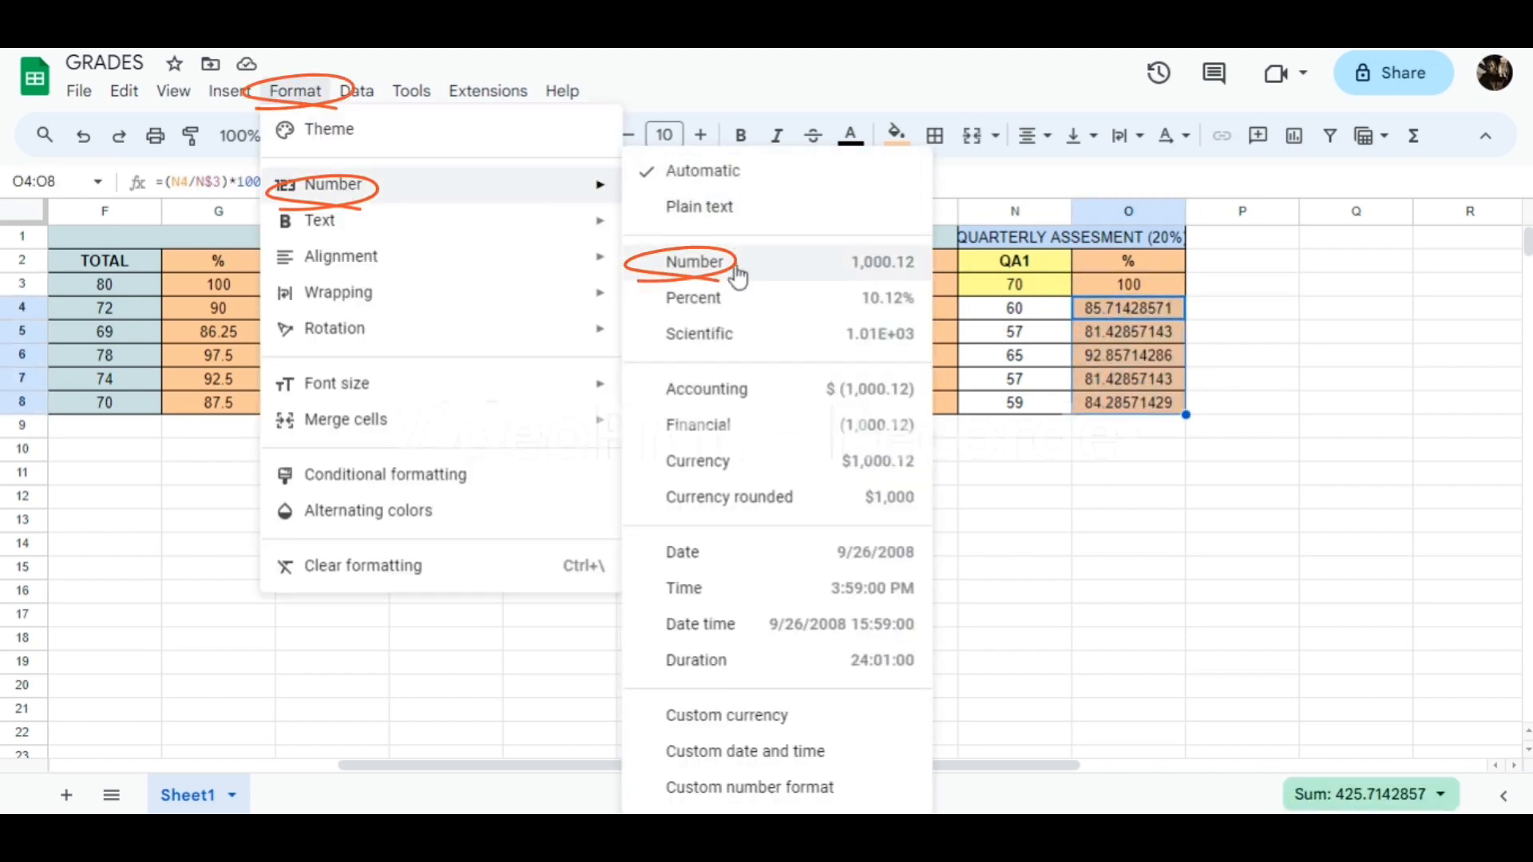
pyautogui.click(691, 263)
pyautogui.click(1215, 266)
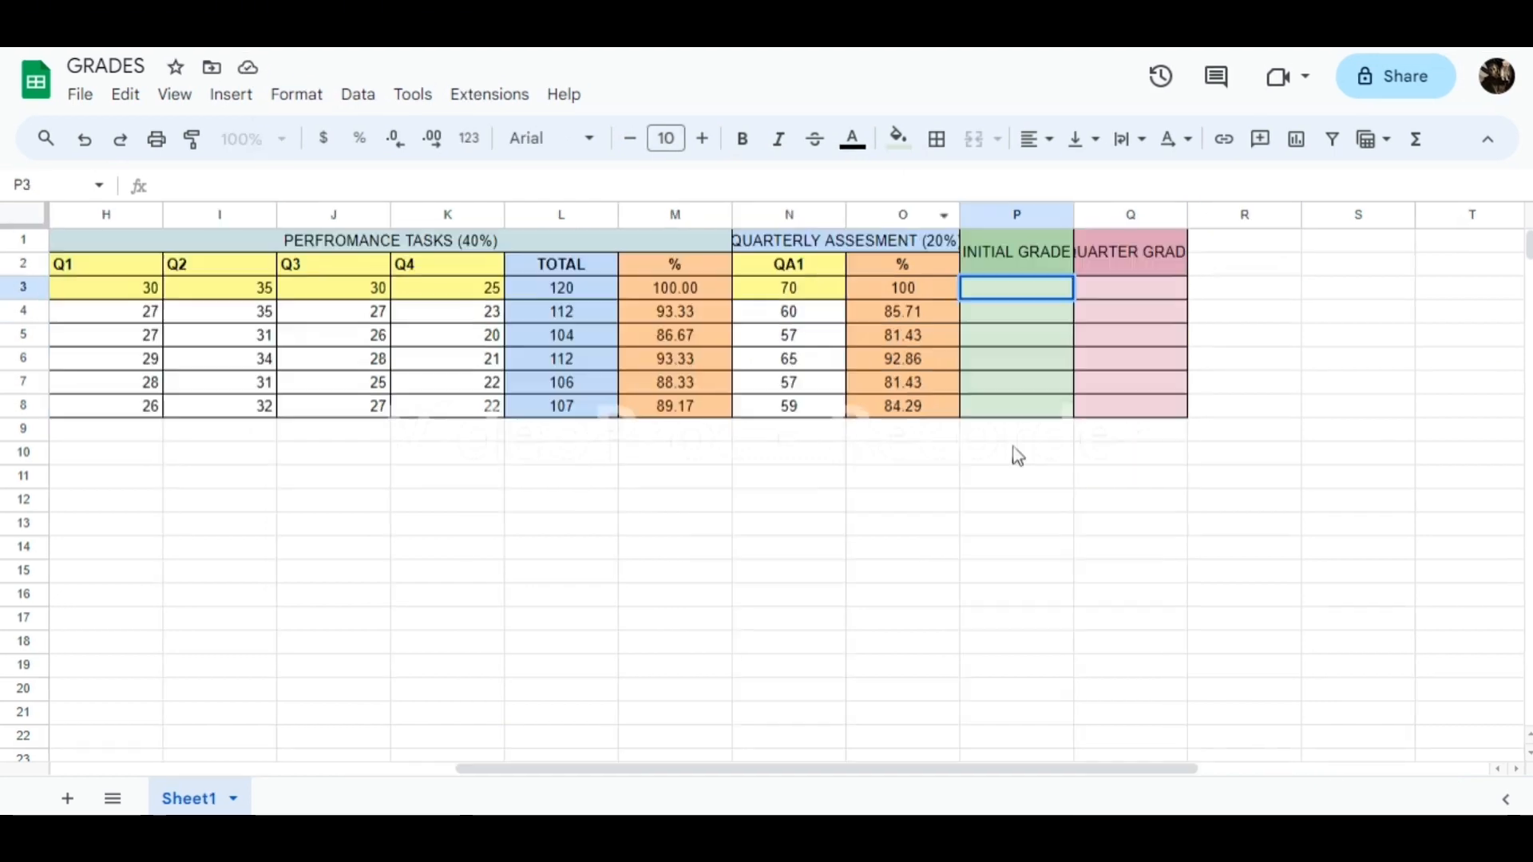
pyautogui.doubleClick(985, 290)
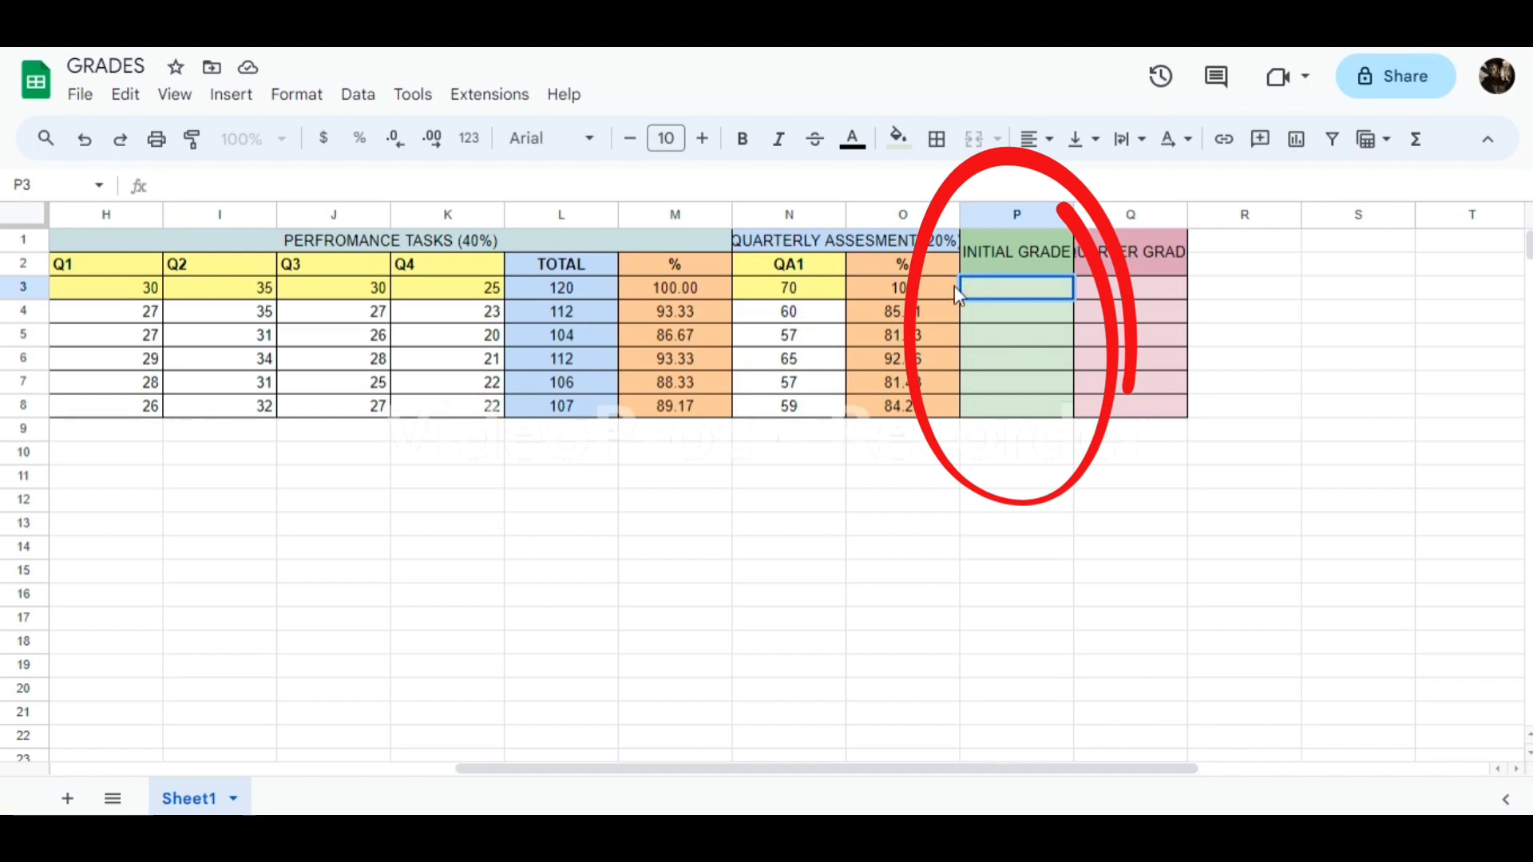
pyautogui.write('=SUM')
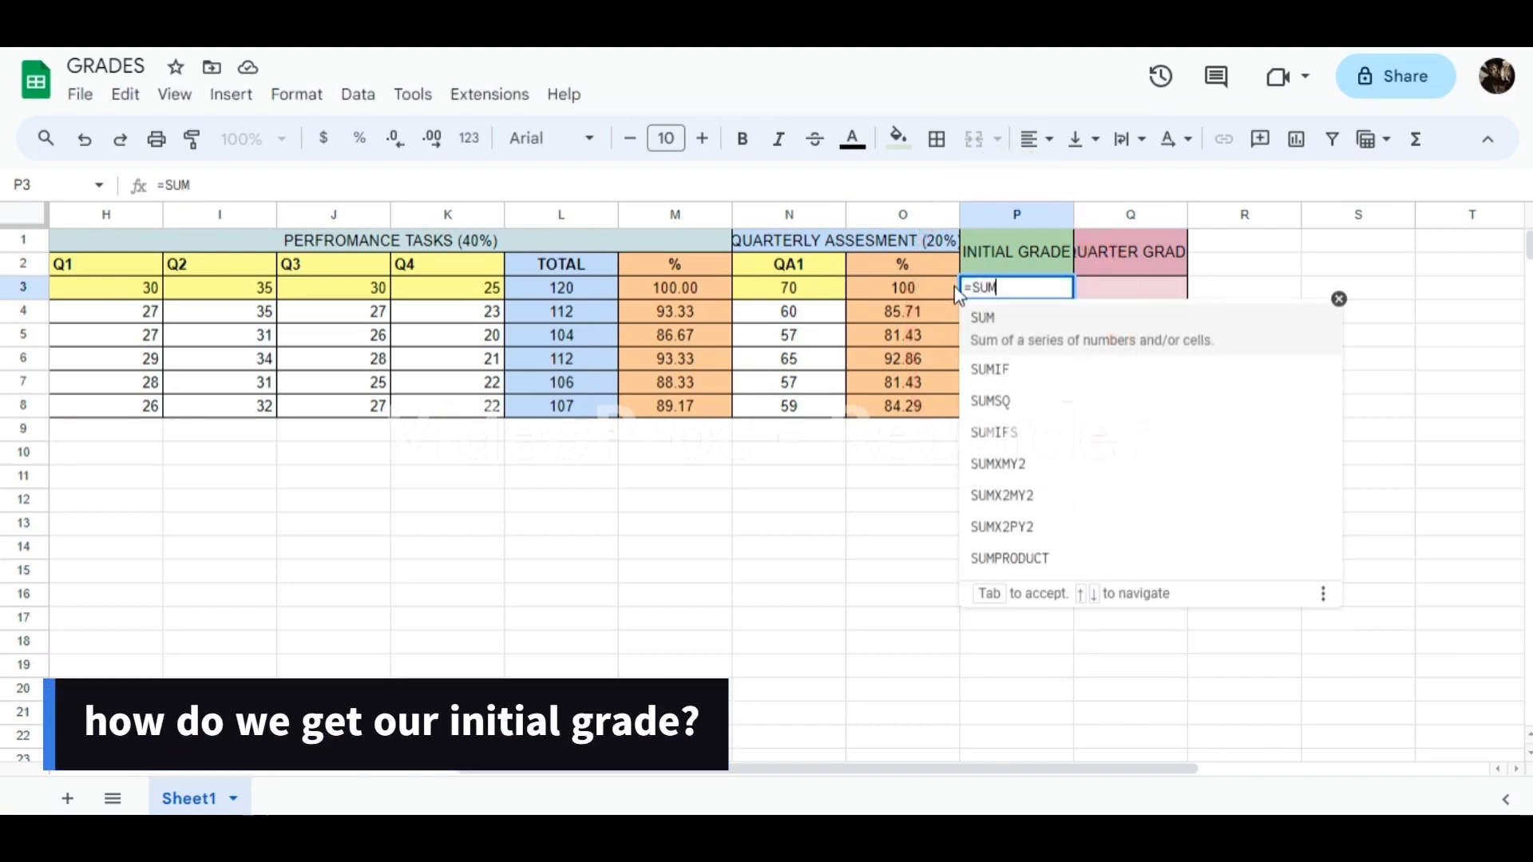
pyautogui.write('(')
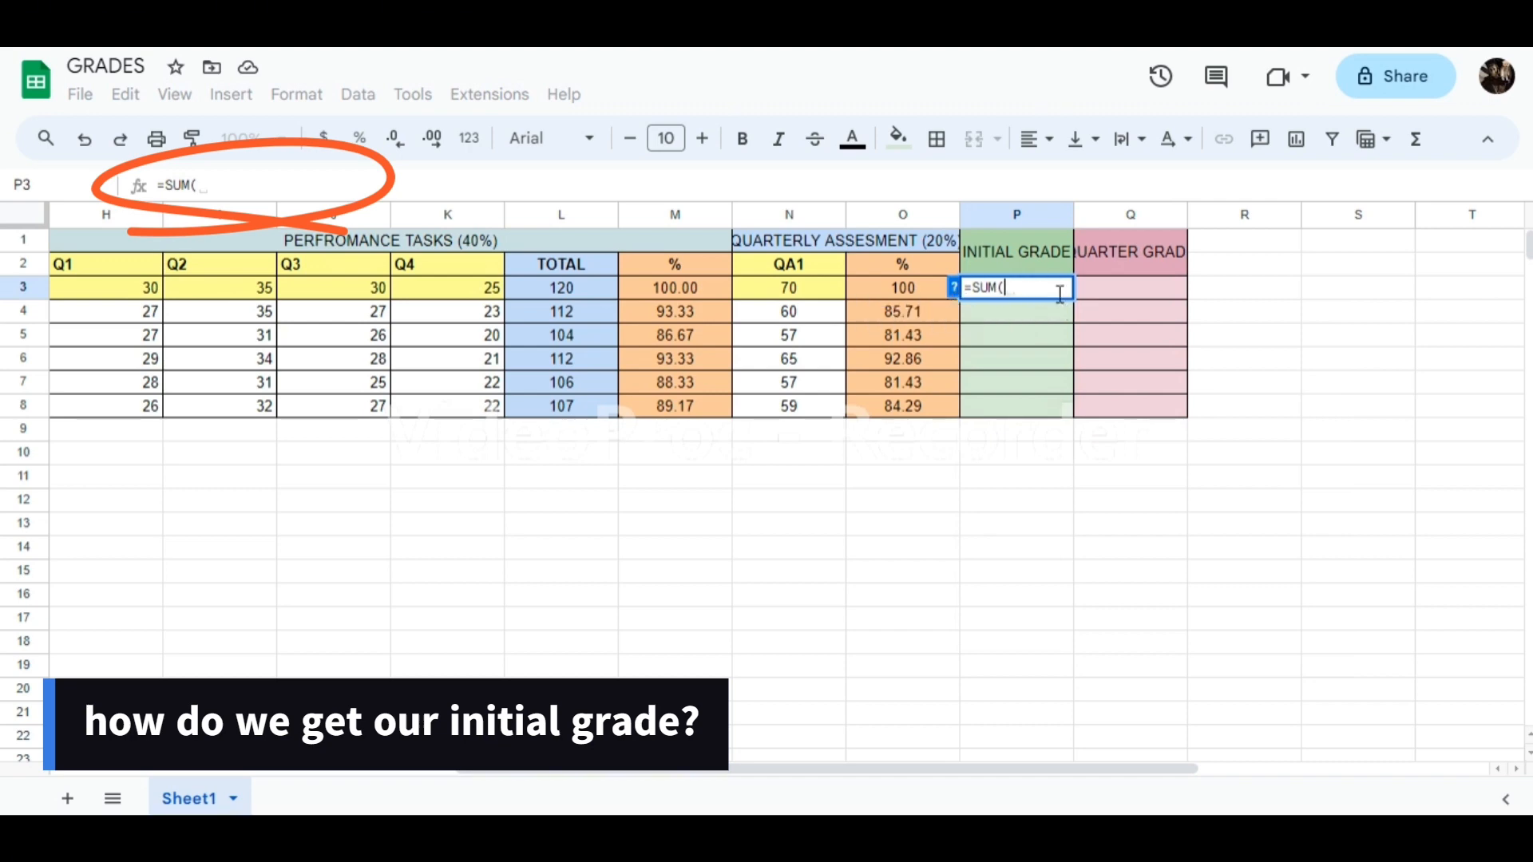
pyautogui.press('Return')
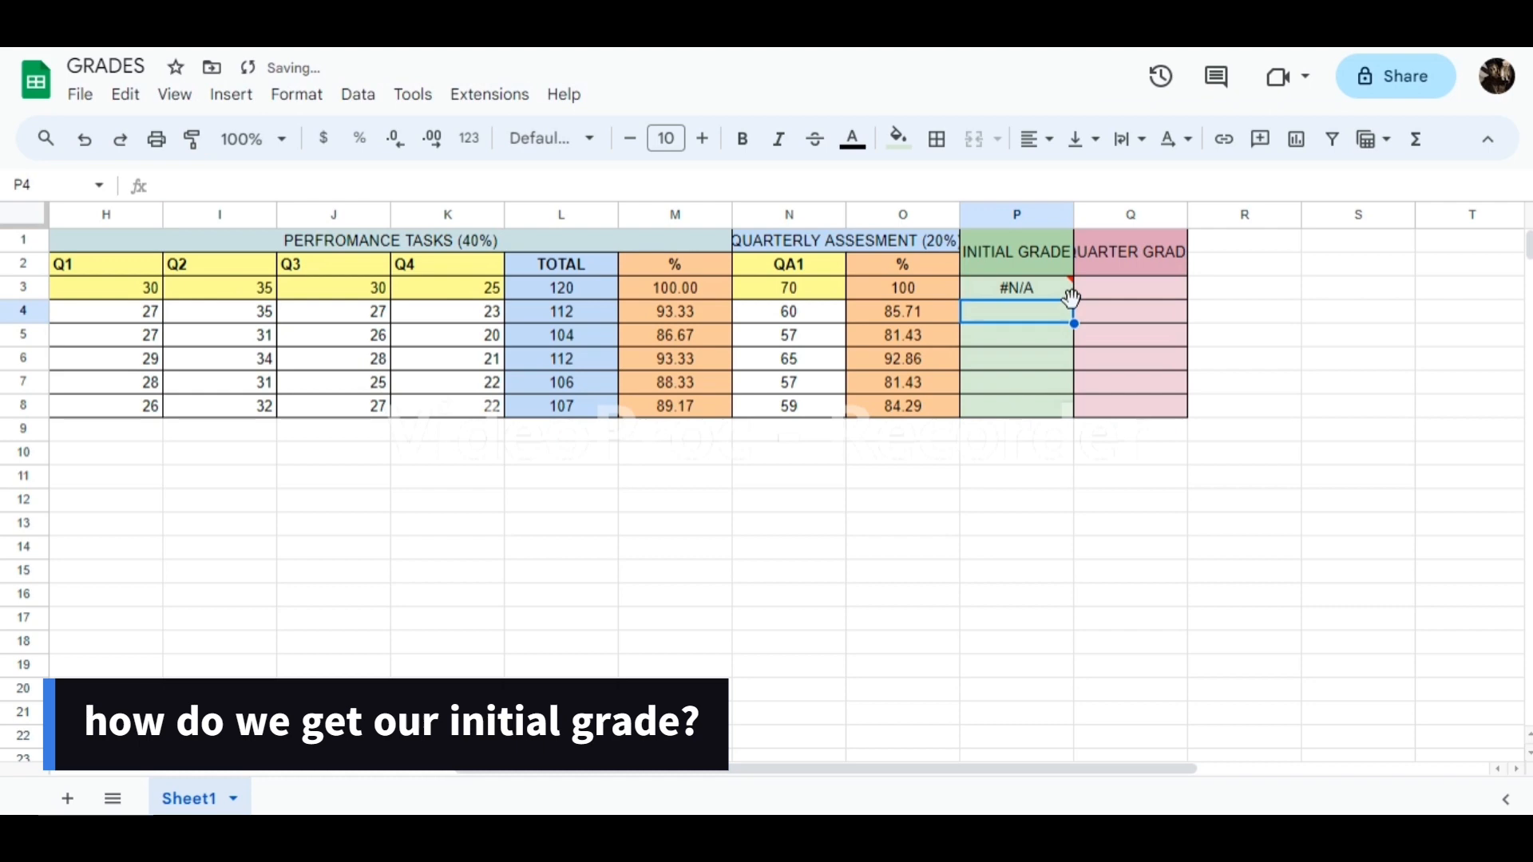
pyautogui.moveTo(889, 769); pyautogui.dragTo(514, 769)
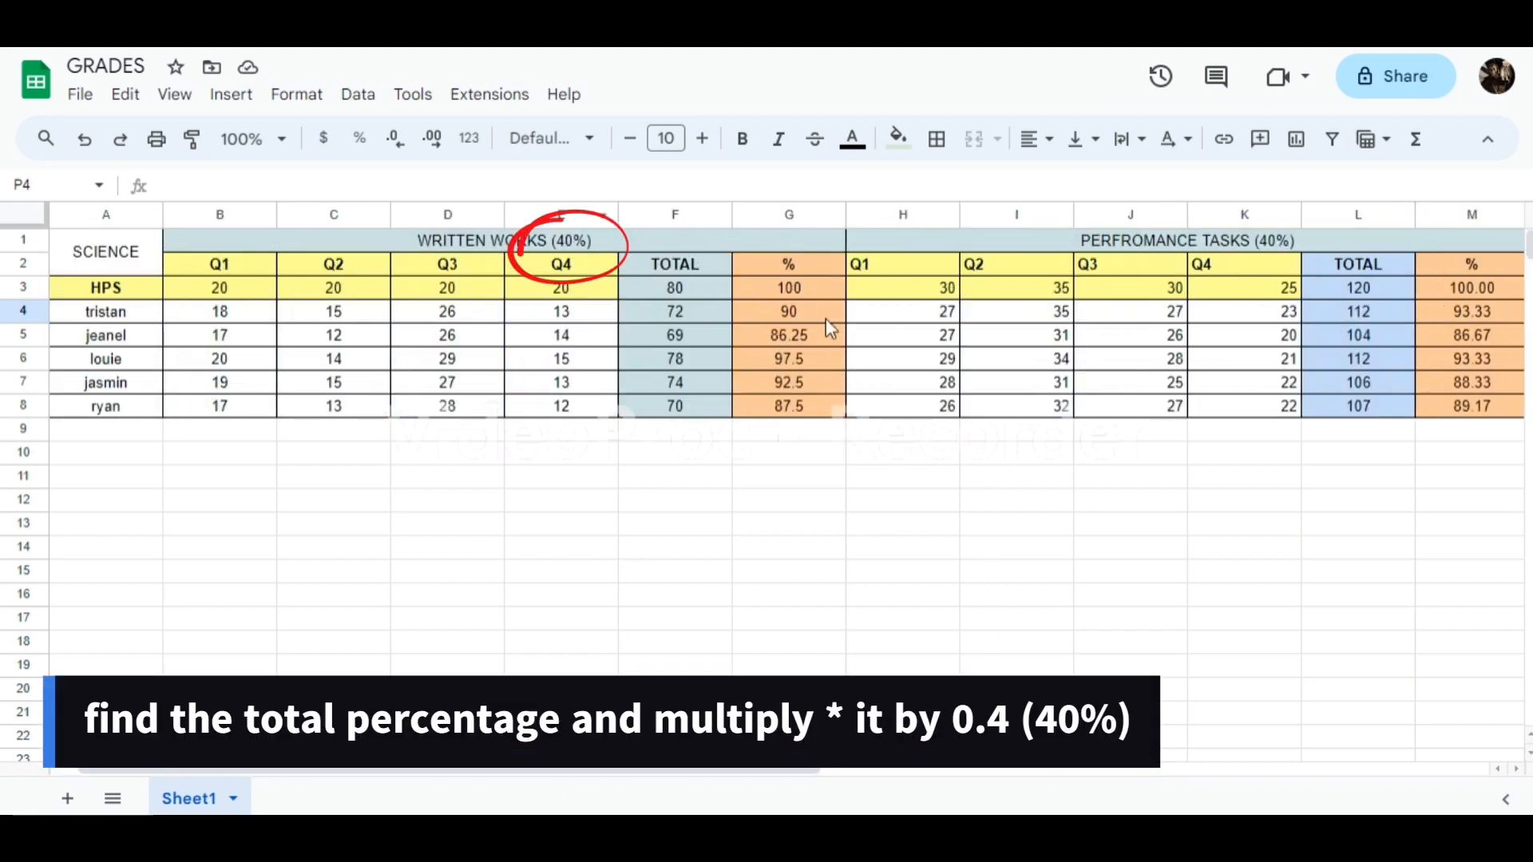
pyautogui.moveTo(726, 769); pyautogui.dragTo(1064, 769)
pyautogui.click(1173, 289)
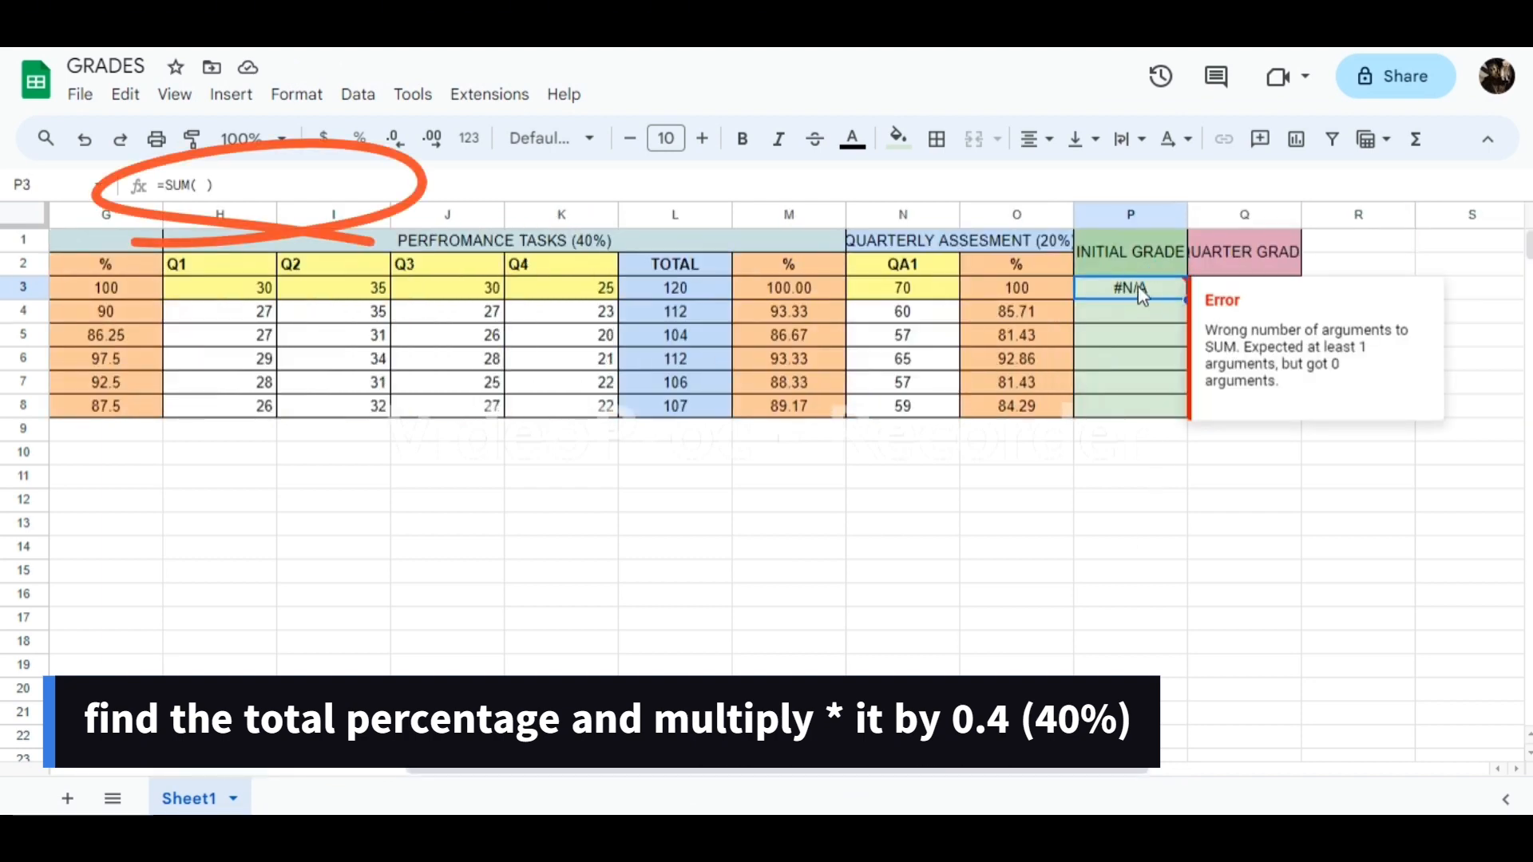
pyautogui.press('Delete')
# - Begin the initial grade formula in P3 with the two 40% components: =SUM(G3*0.4)+(M3*0.4)
pyautogui.write('=')
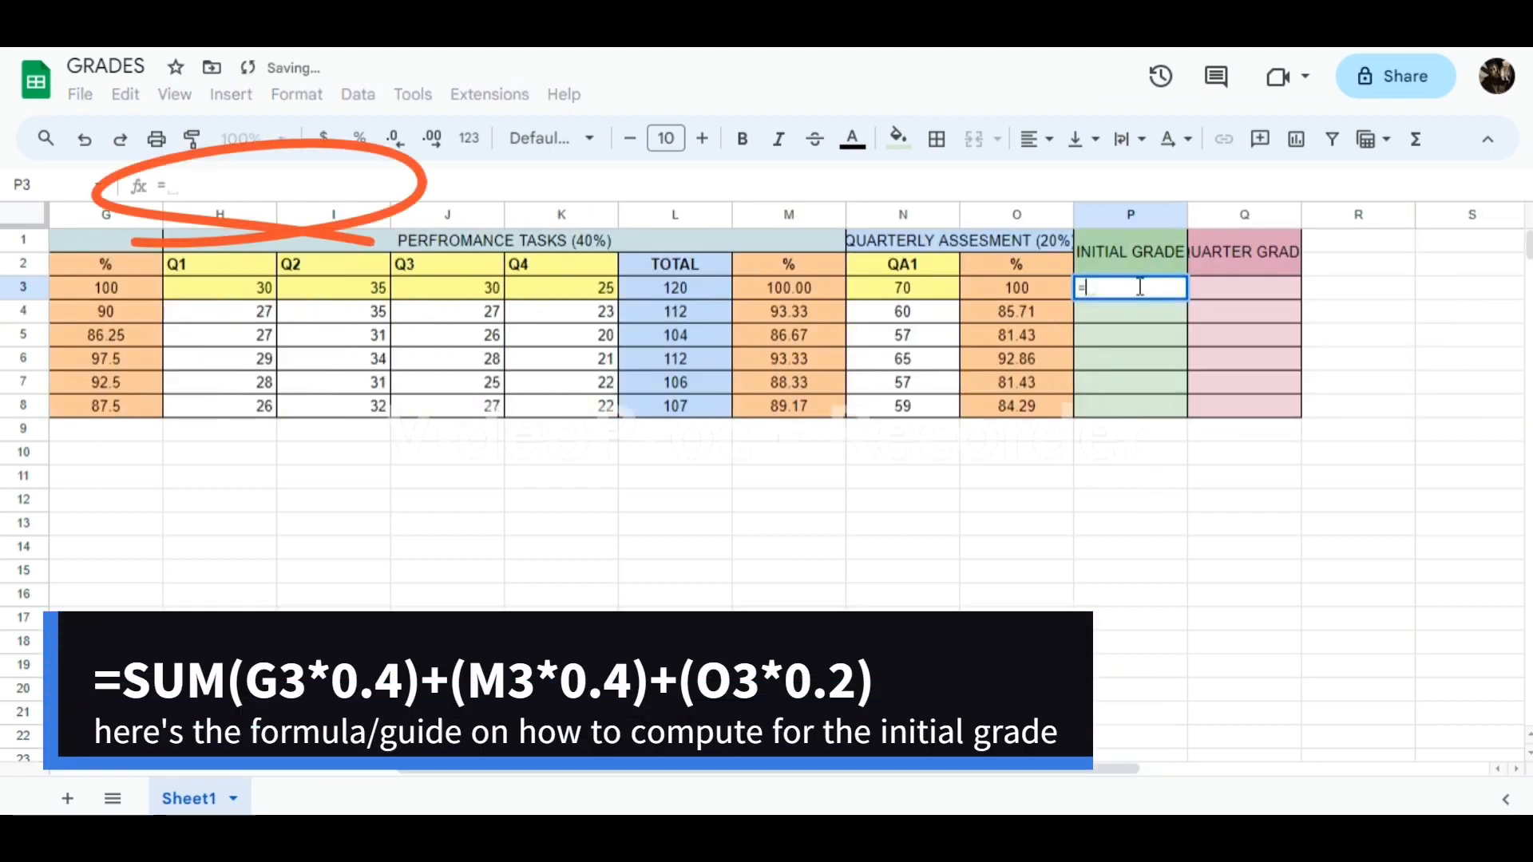
pyautogui.write('SUM(')
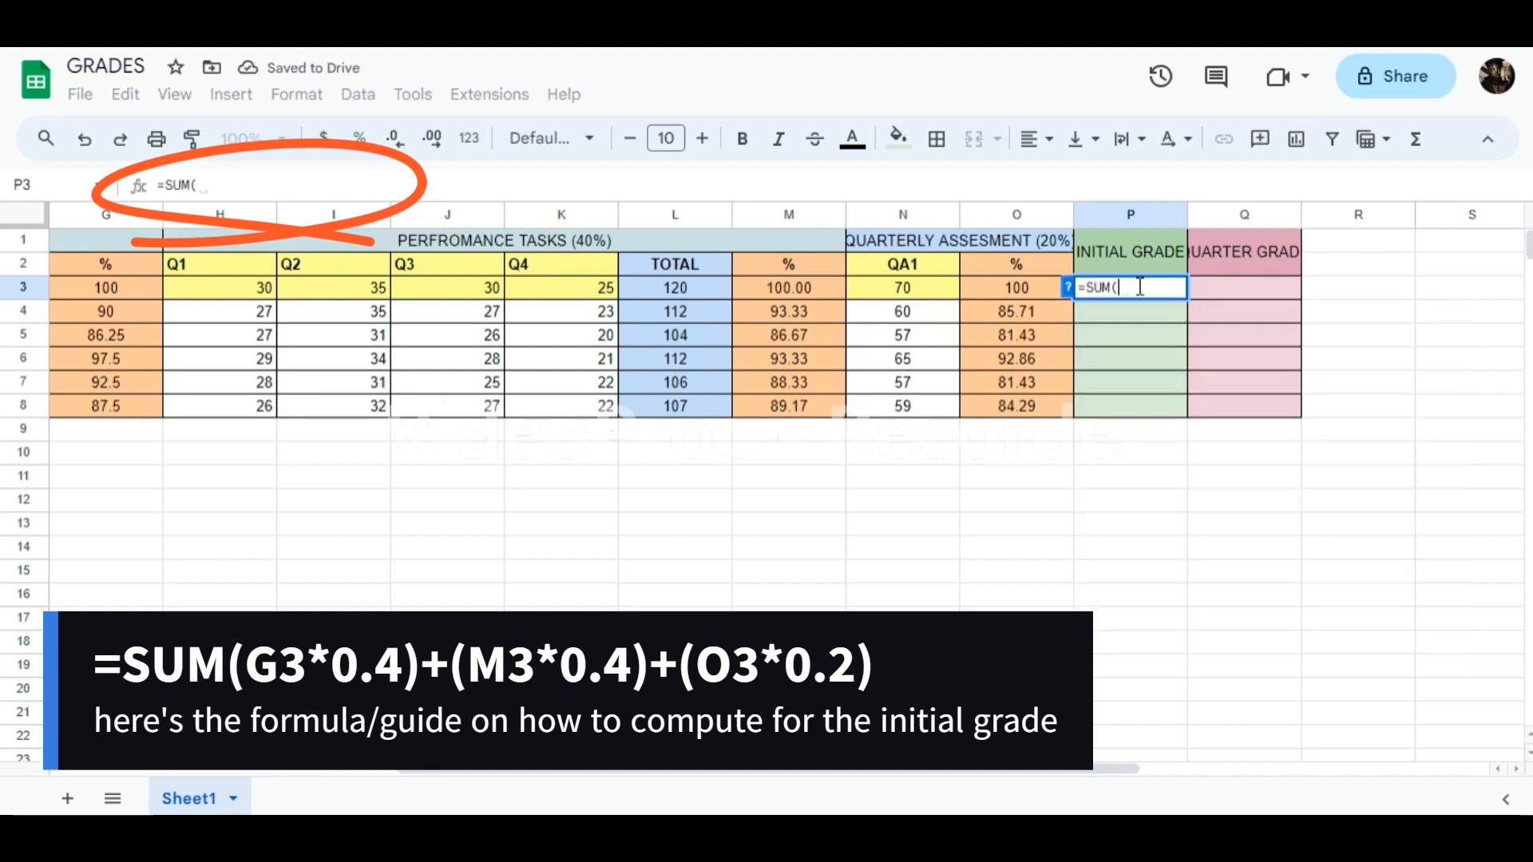
pyautogui.write('g3')
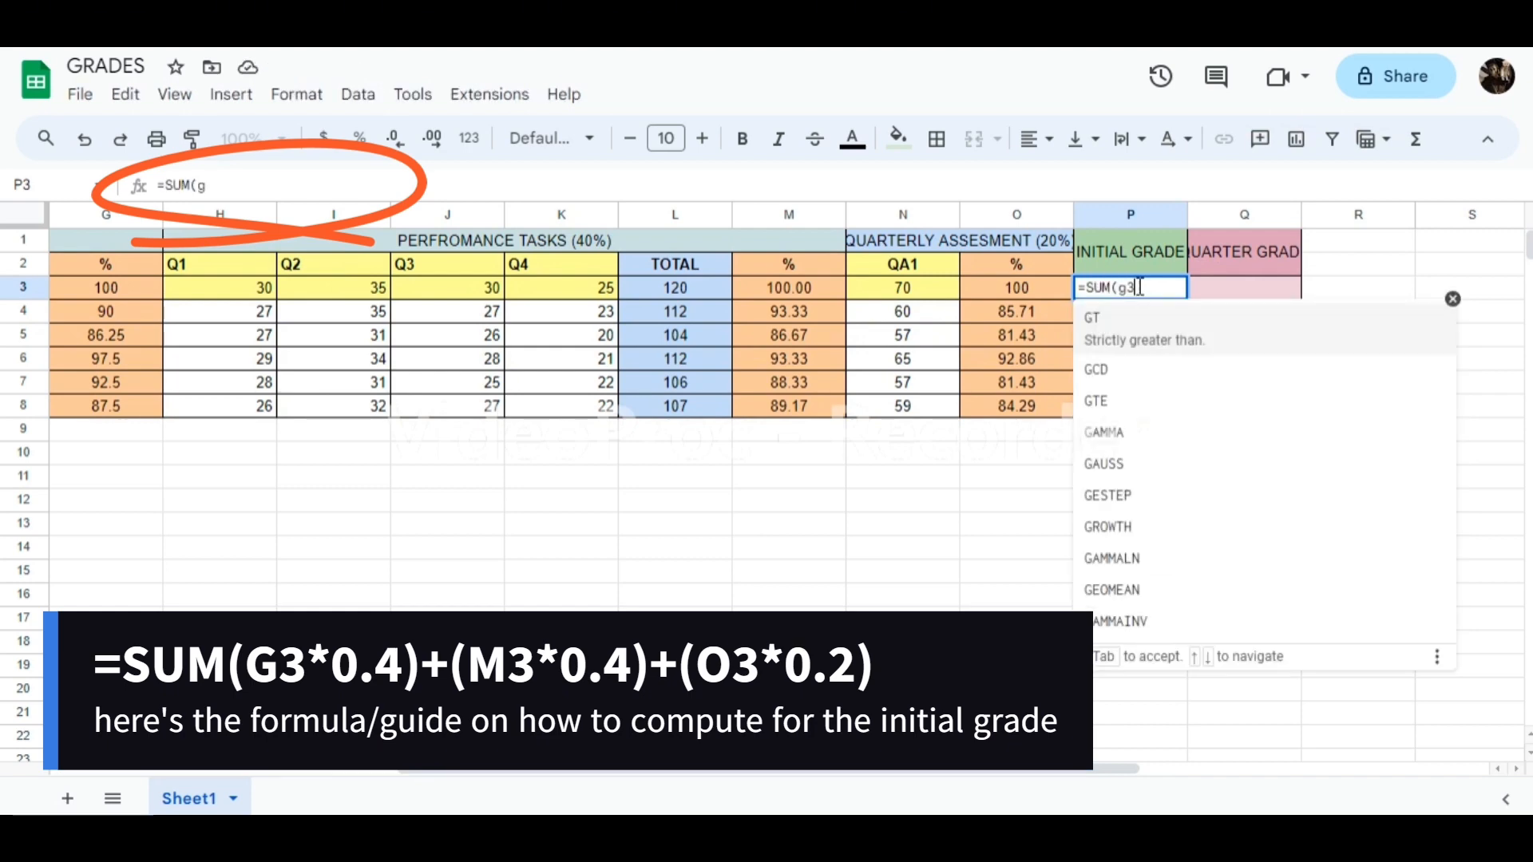
pyautogui.write('*')
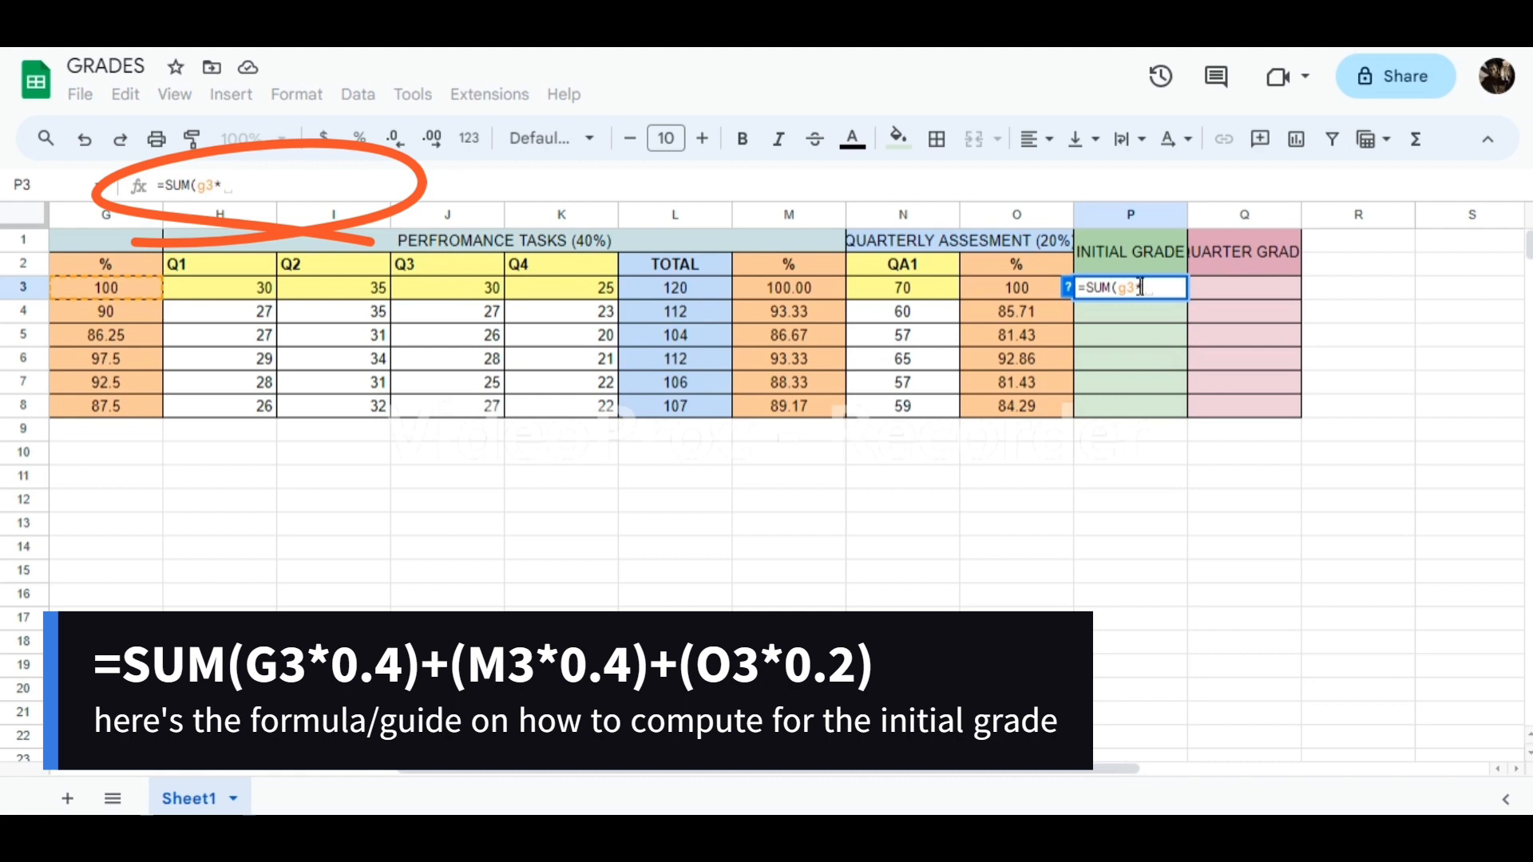
pyautogui.write('0.4')
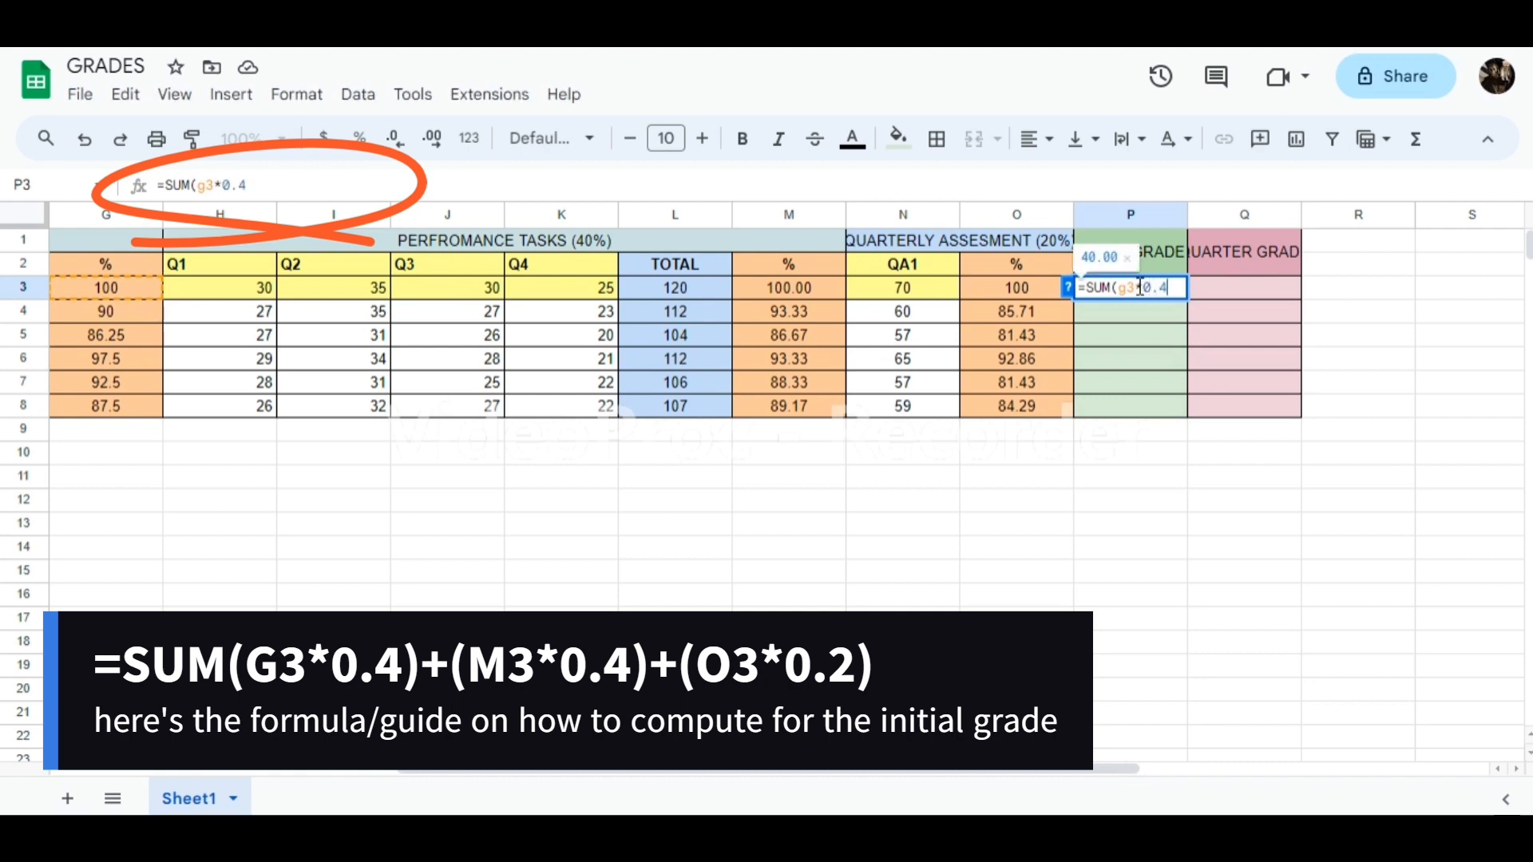
pyautogui.write(')+(')
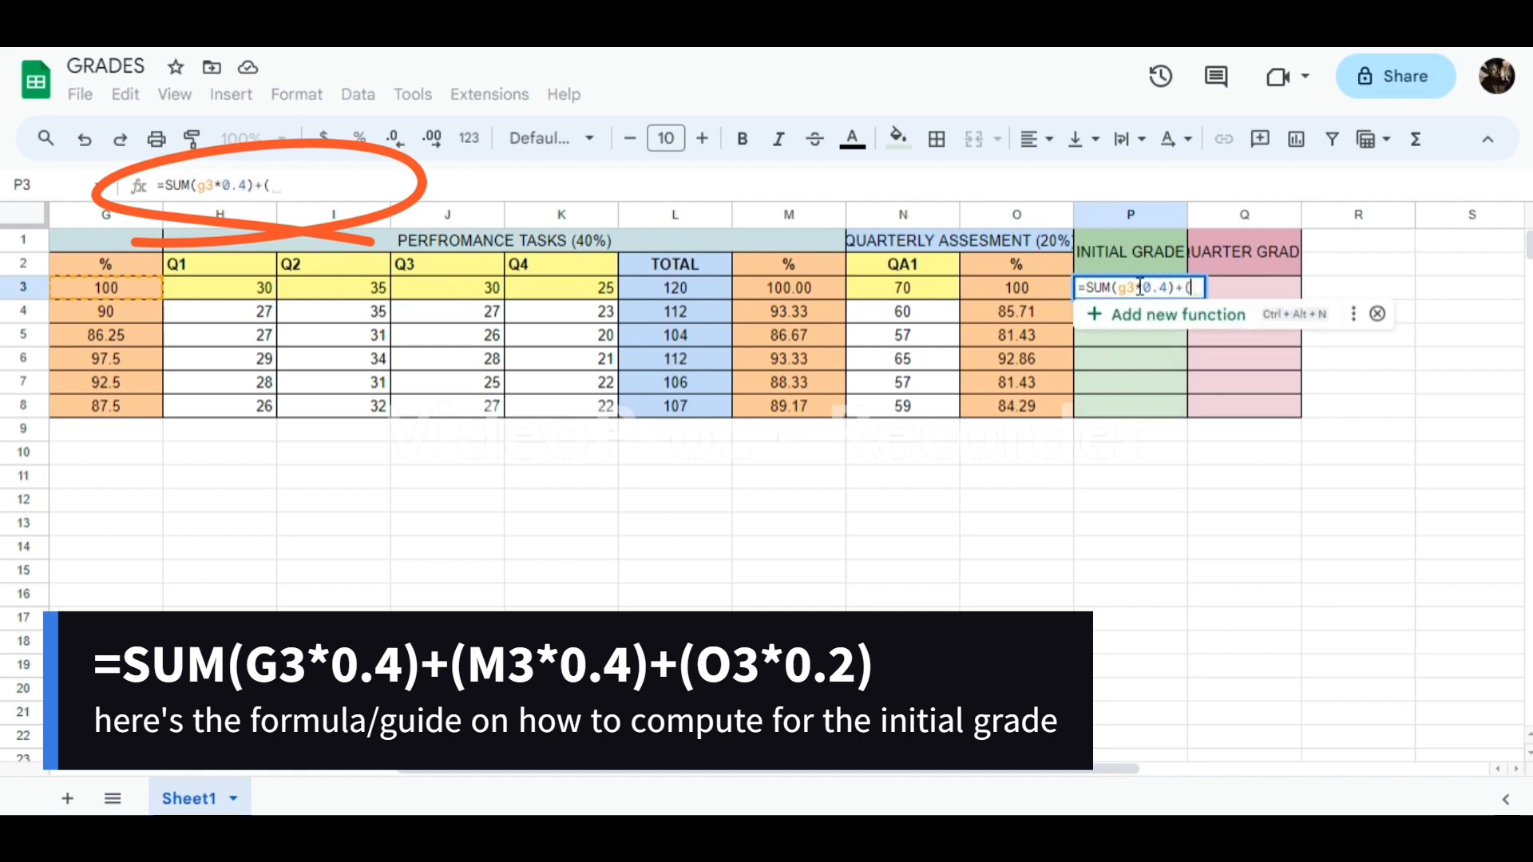
pyautogui.write('M3')
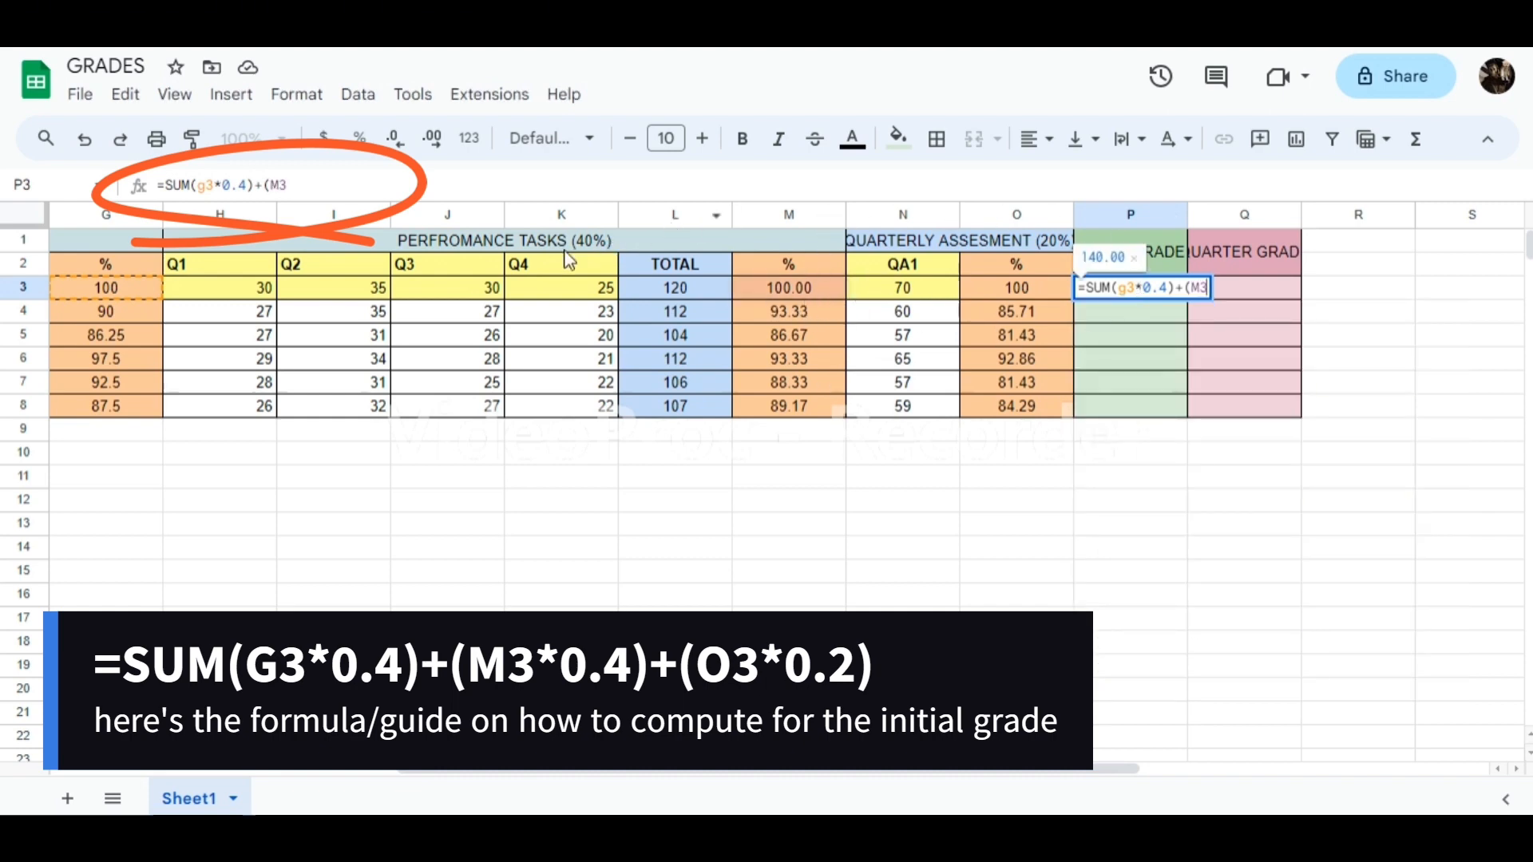
pyautogui.write('*')
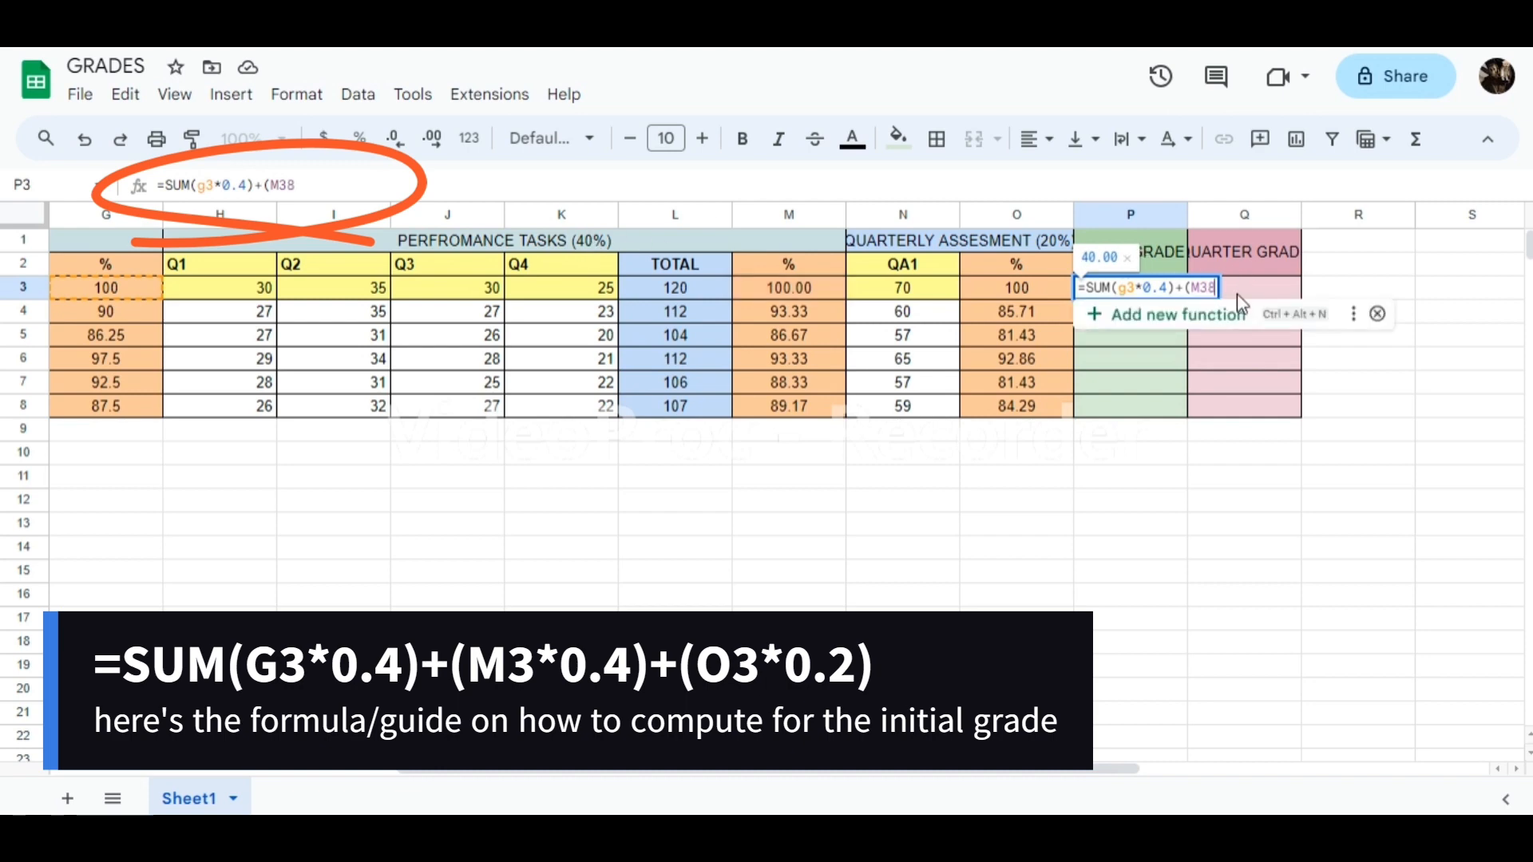
pyautogui.write('0.4')
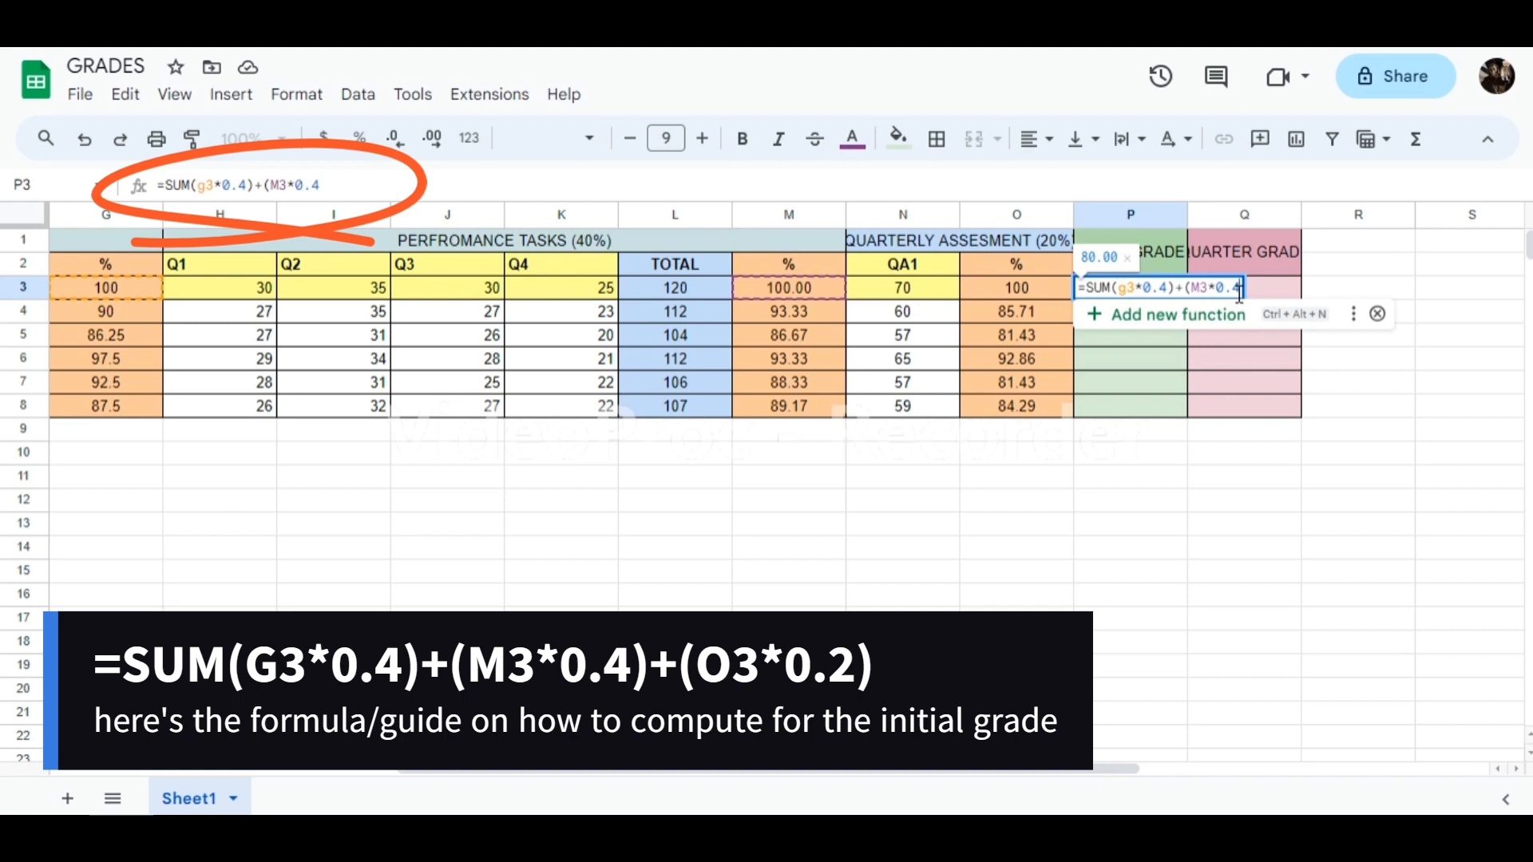
pyautogui.write(')')
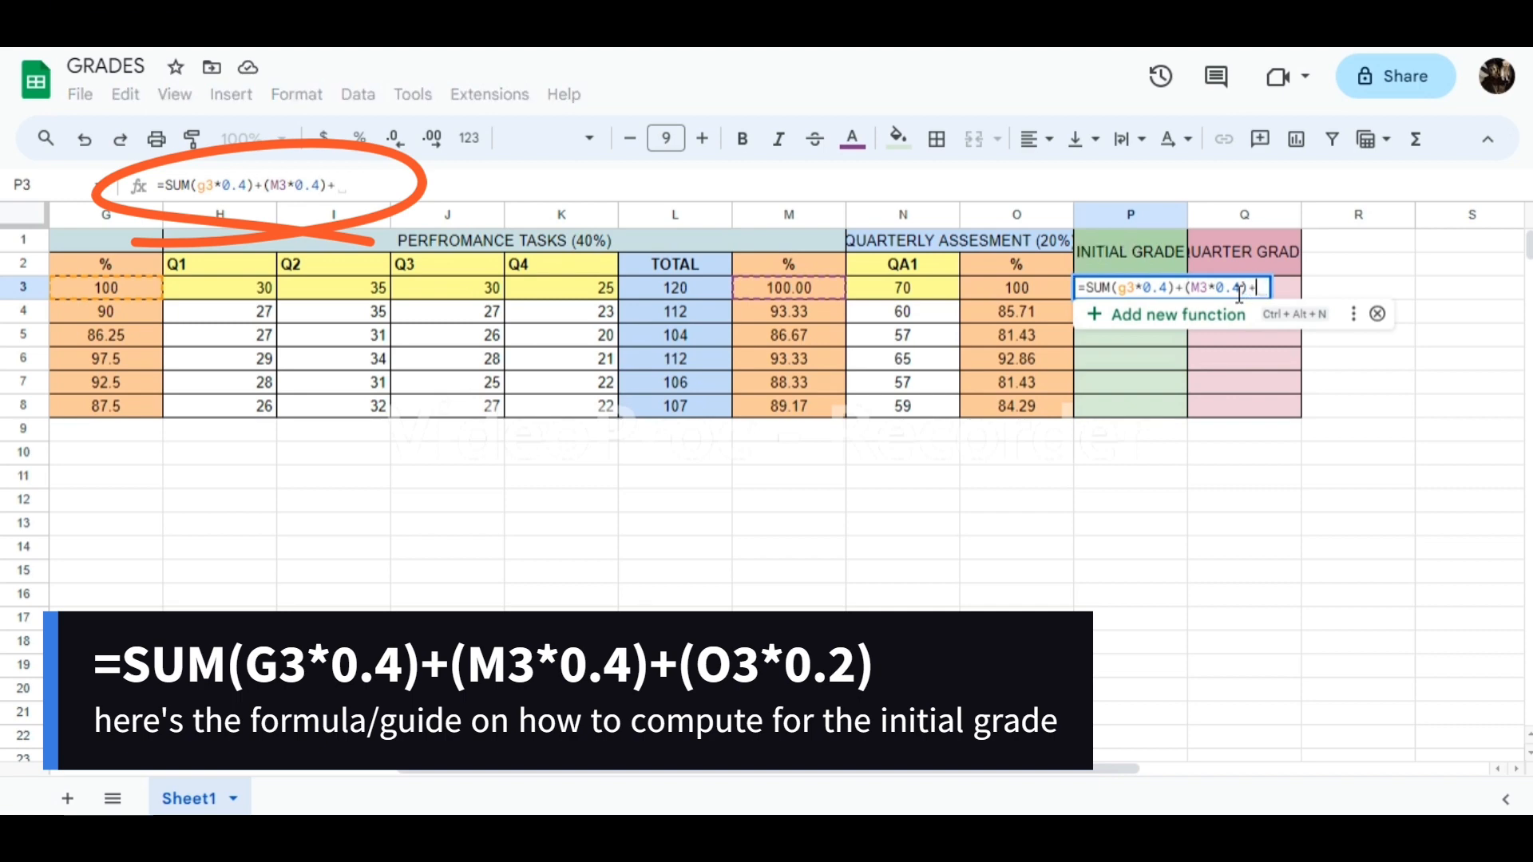
# - Complete the P3 formula with the 20% quarterly assessment term, +(O3*0.2), and autofill it down to P8
pyautogui.write('+O')
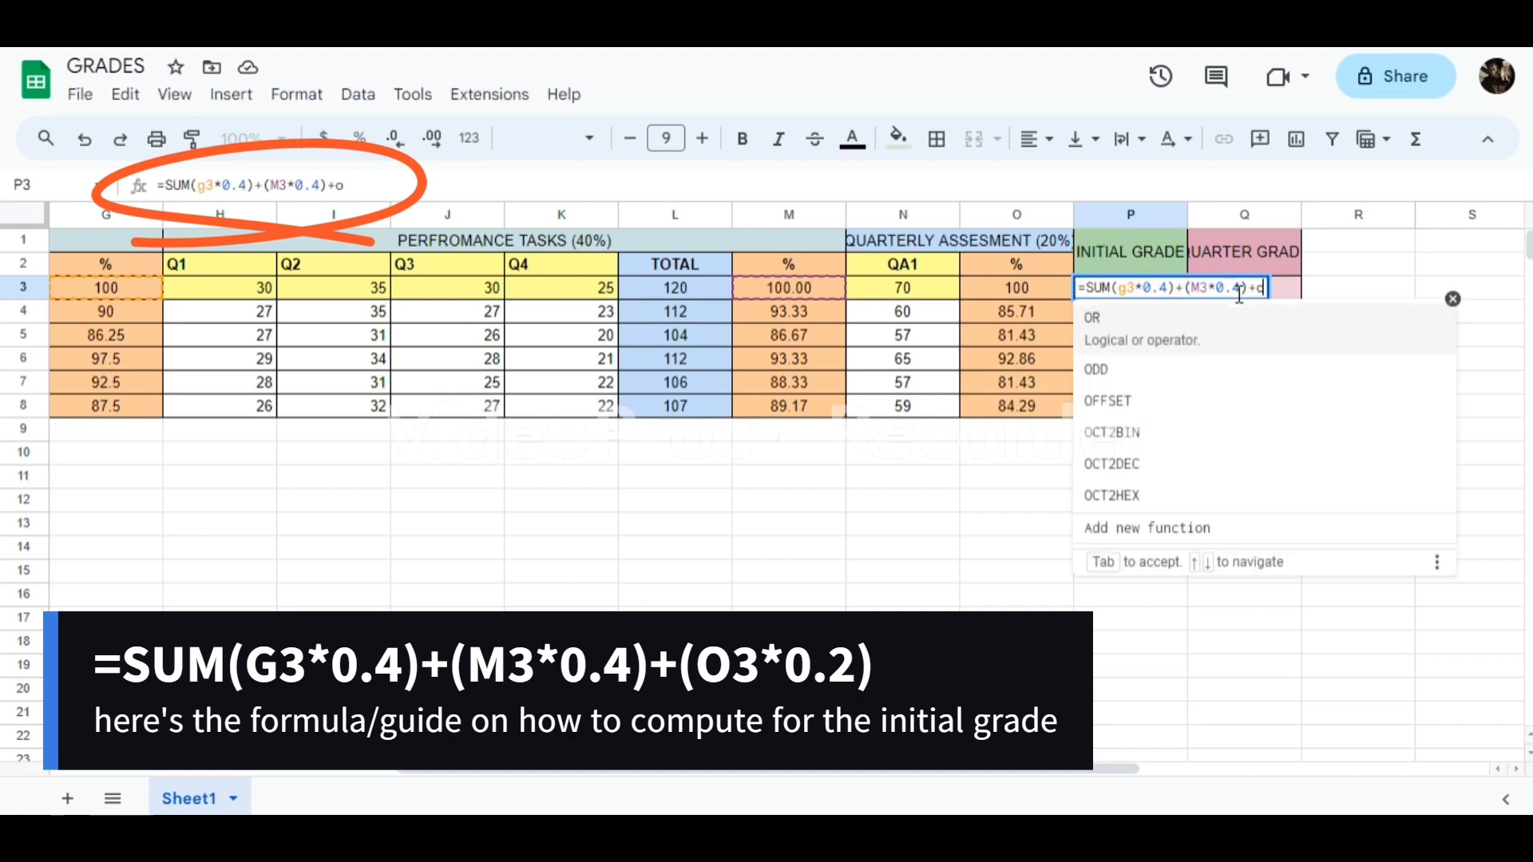
pyautogui.write('3')
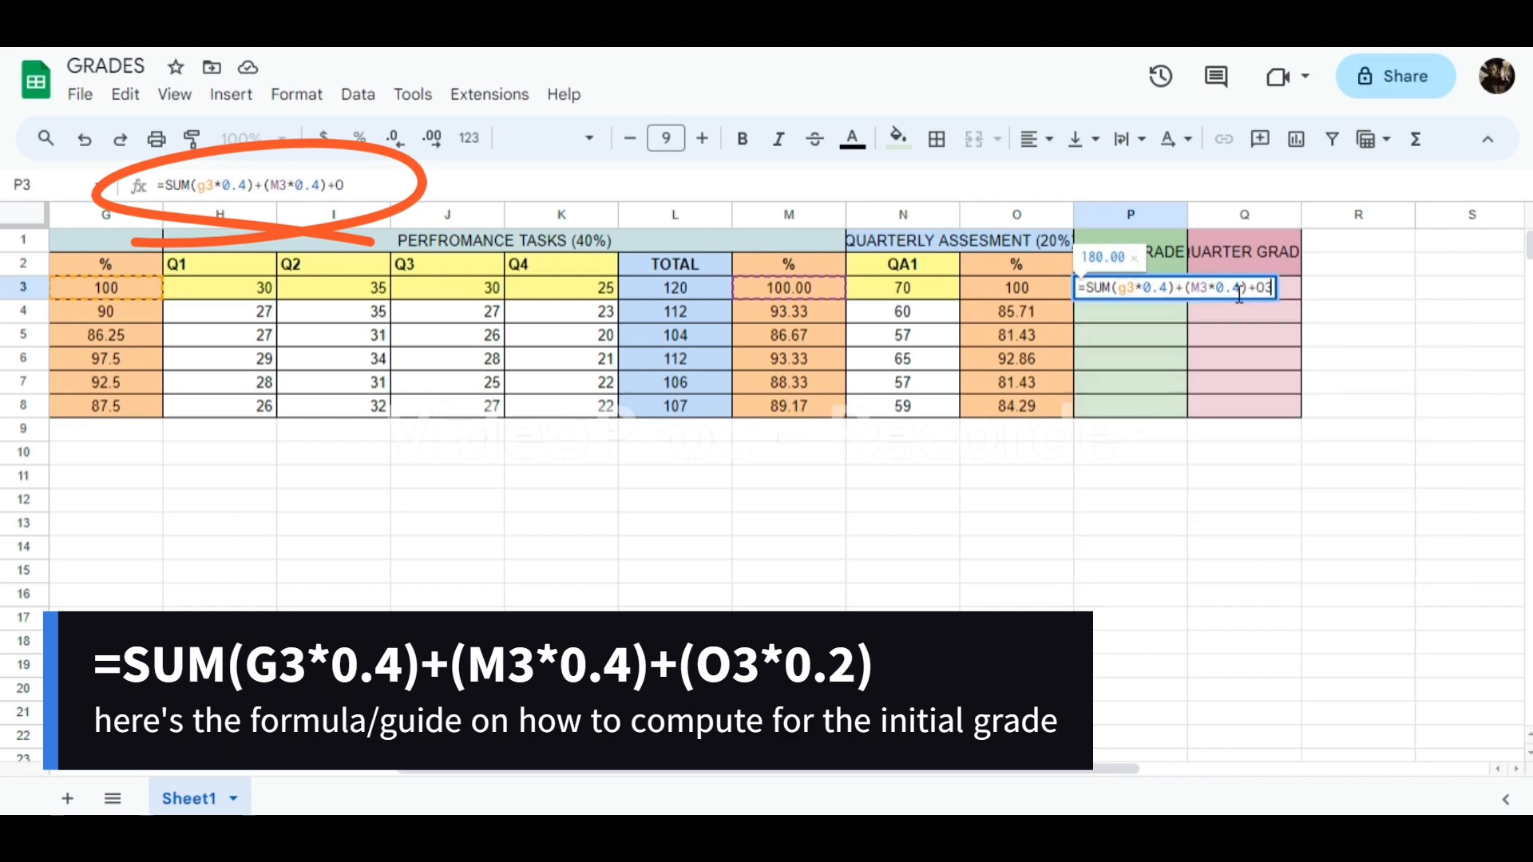
pyautogui.write('*0.3')
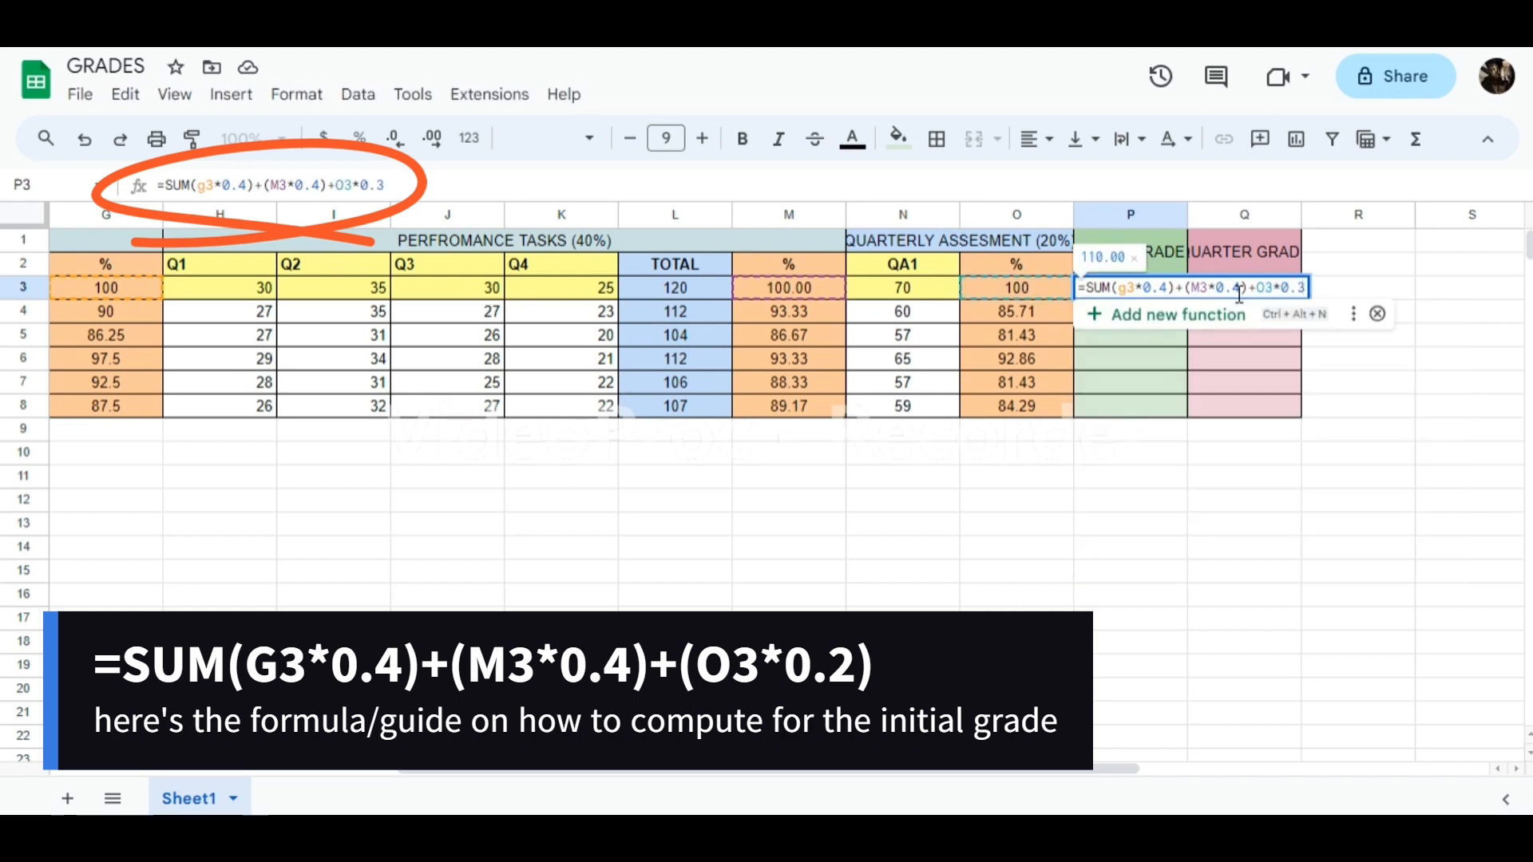
pyautogui.press('BackSpace')
pyautogui.write('2)')
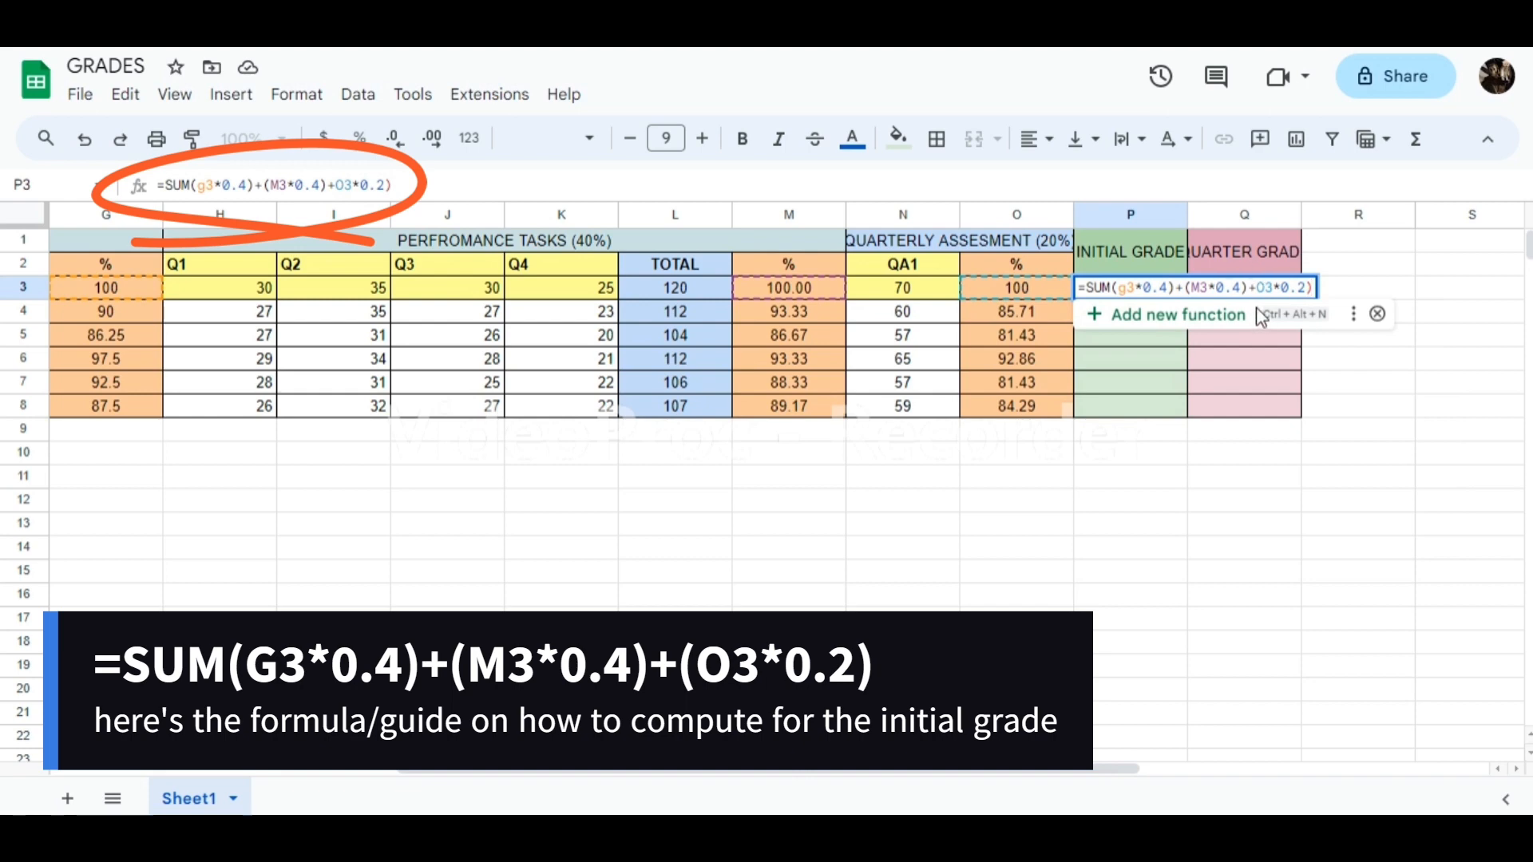
pyautogui.press('Left')
pyautogui.press('Left')
pyautogui.press('Left')
pyautogui.press('Left')
pyautogui.press('Left')
pyautogui.press('Left')
pyautogui.press('Left')
pyautogui.write('(')
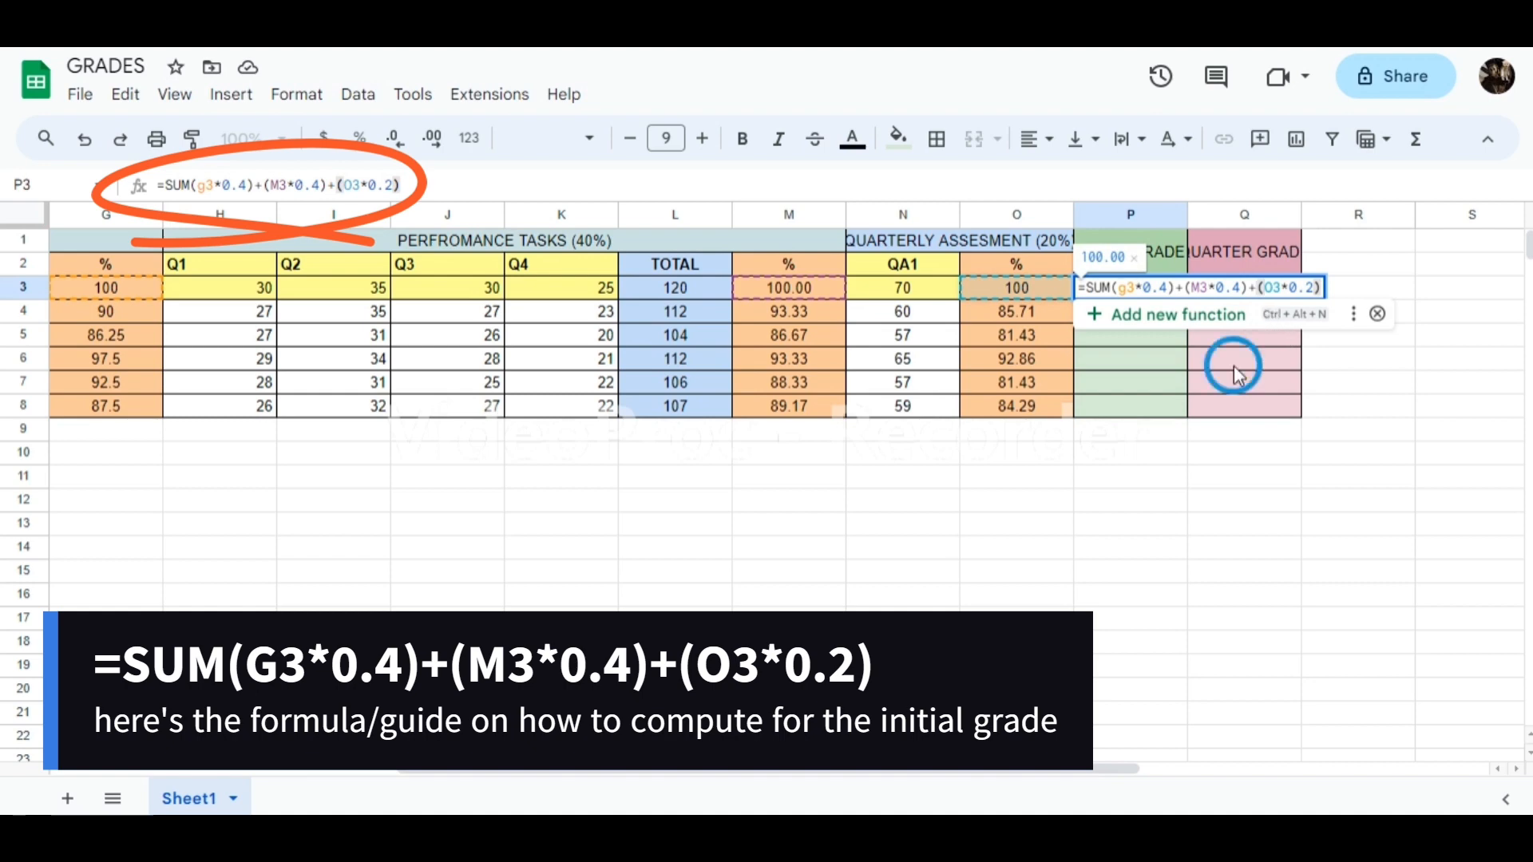
pyautogui.press('Return')
pyautogui.click(1161, 292)
pyautogui.moveTo(1188, 295); pyautogui.dragTo(1180, 409)
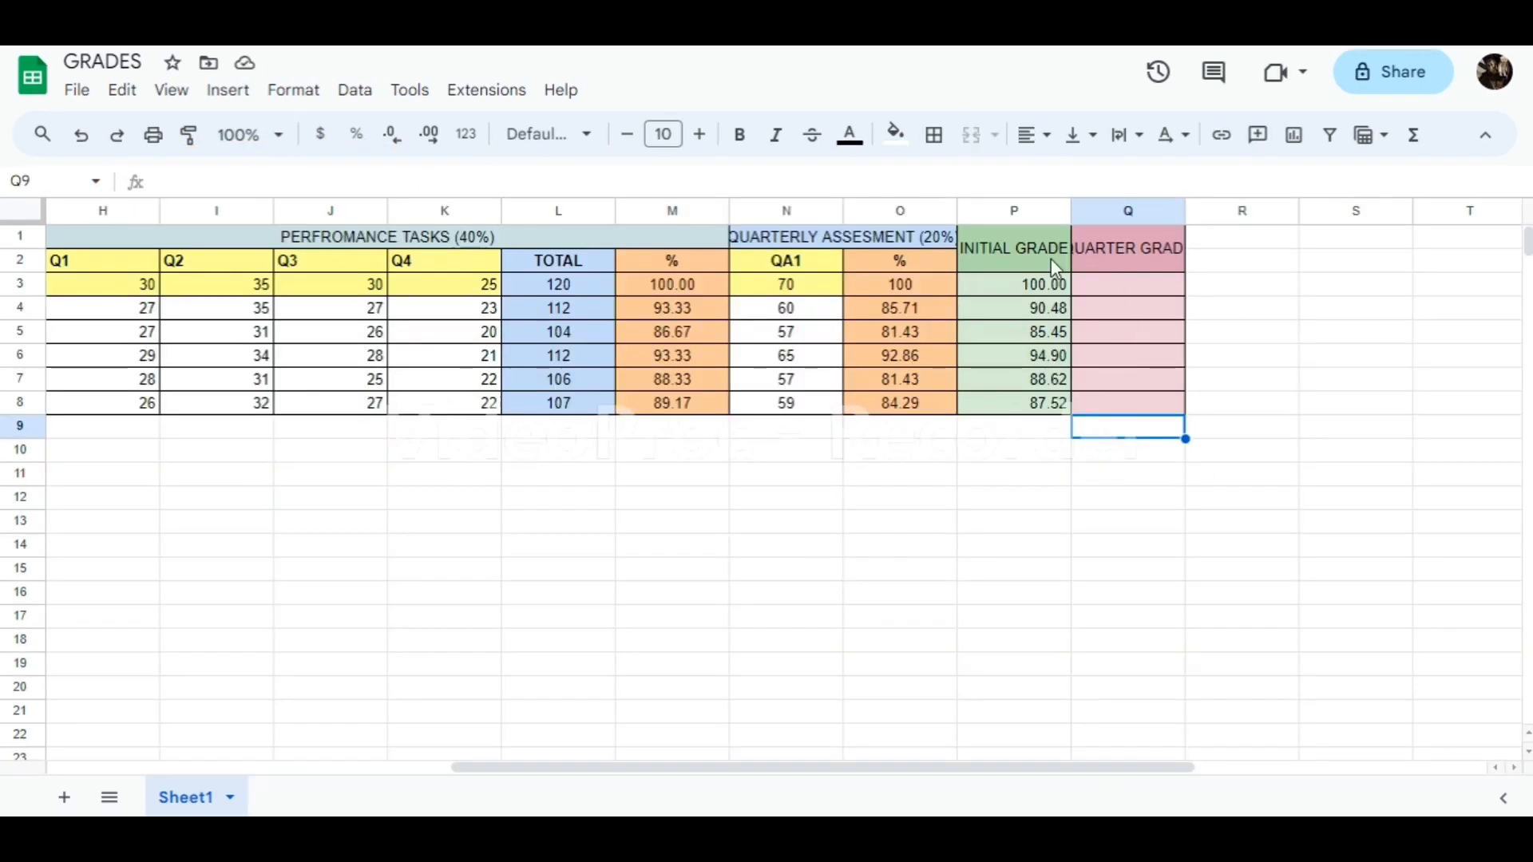
# - Look up the HPS initial grade in the DepEd Transmutation Table and enter 100 as the quarter grade in Q3
pyautogui.click(1086, 285)
pyautogui.click(1036, 288)
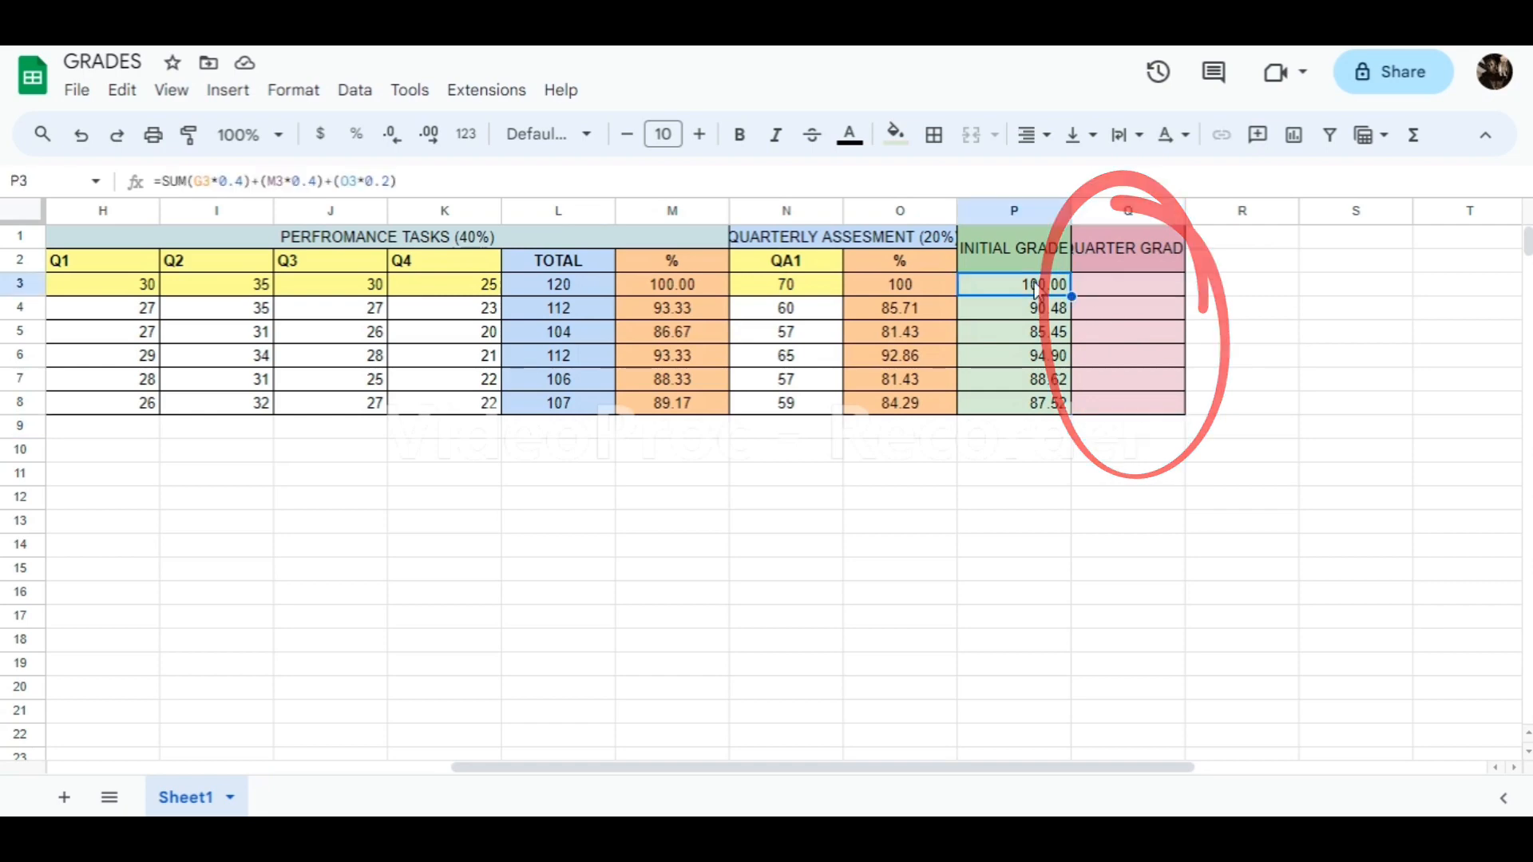
pyautogui.click(1118, 293)
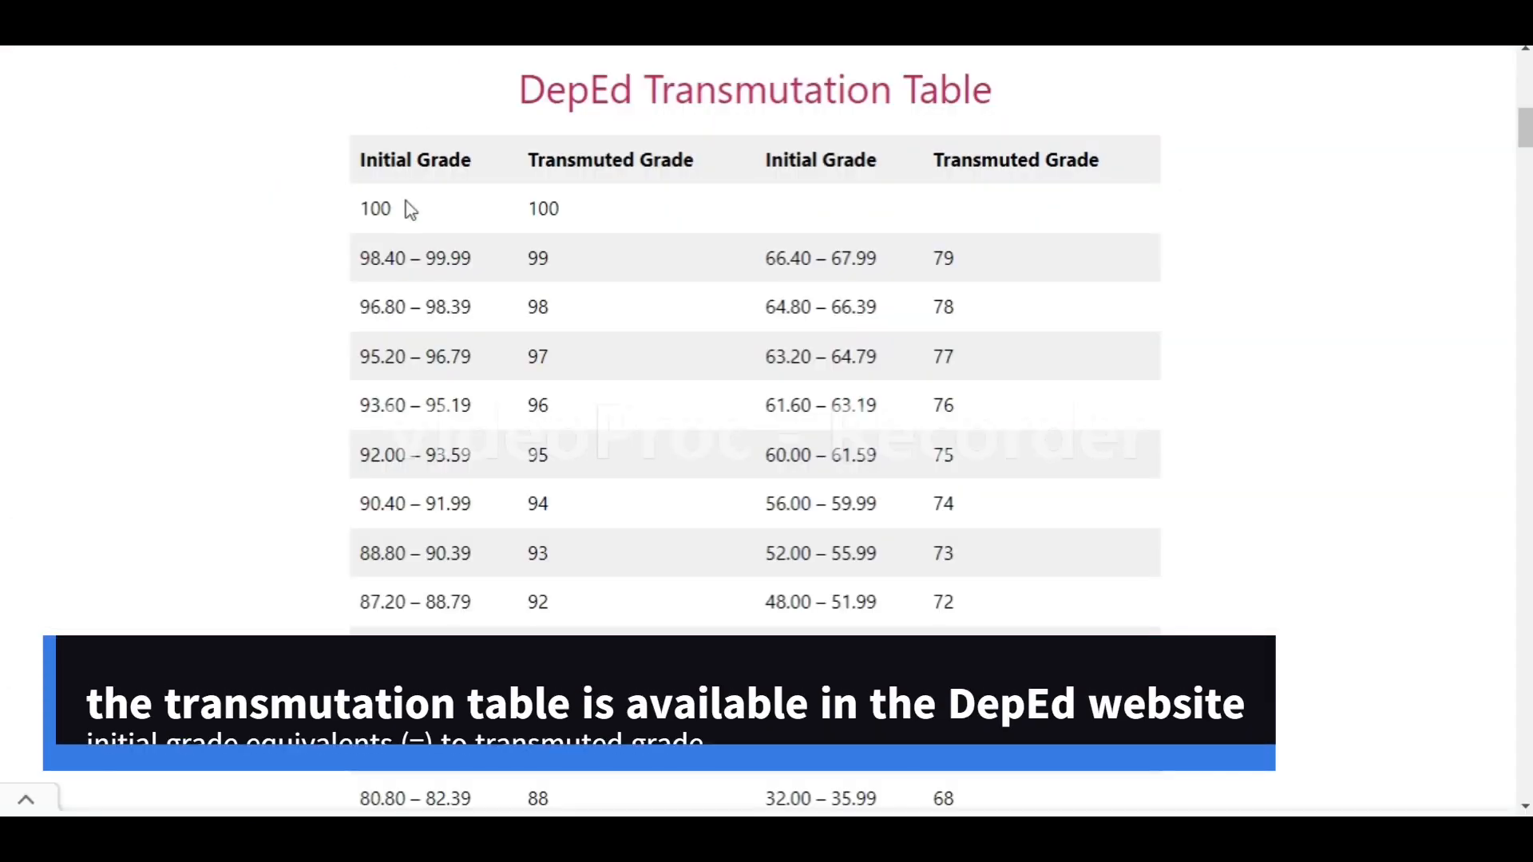
pyautogui.moveTo(359, 209); pyautogui.dragTo(559, 209)
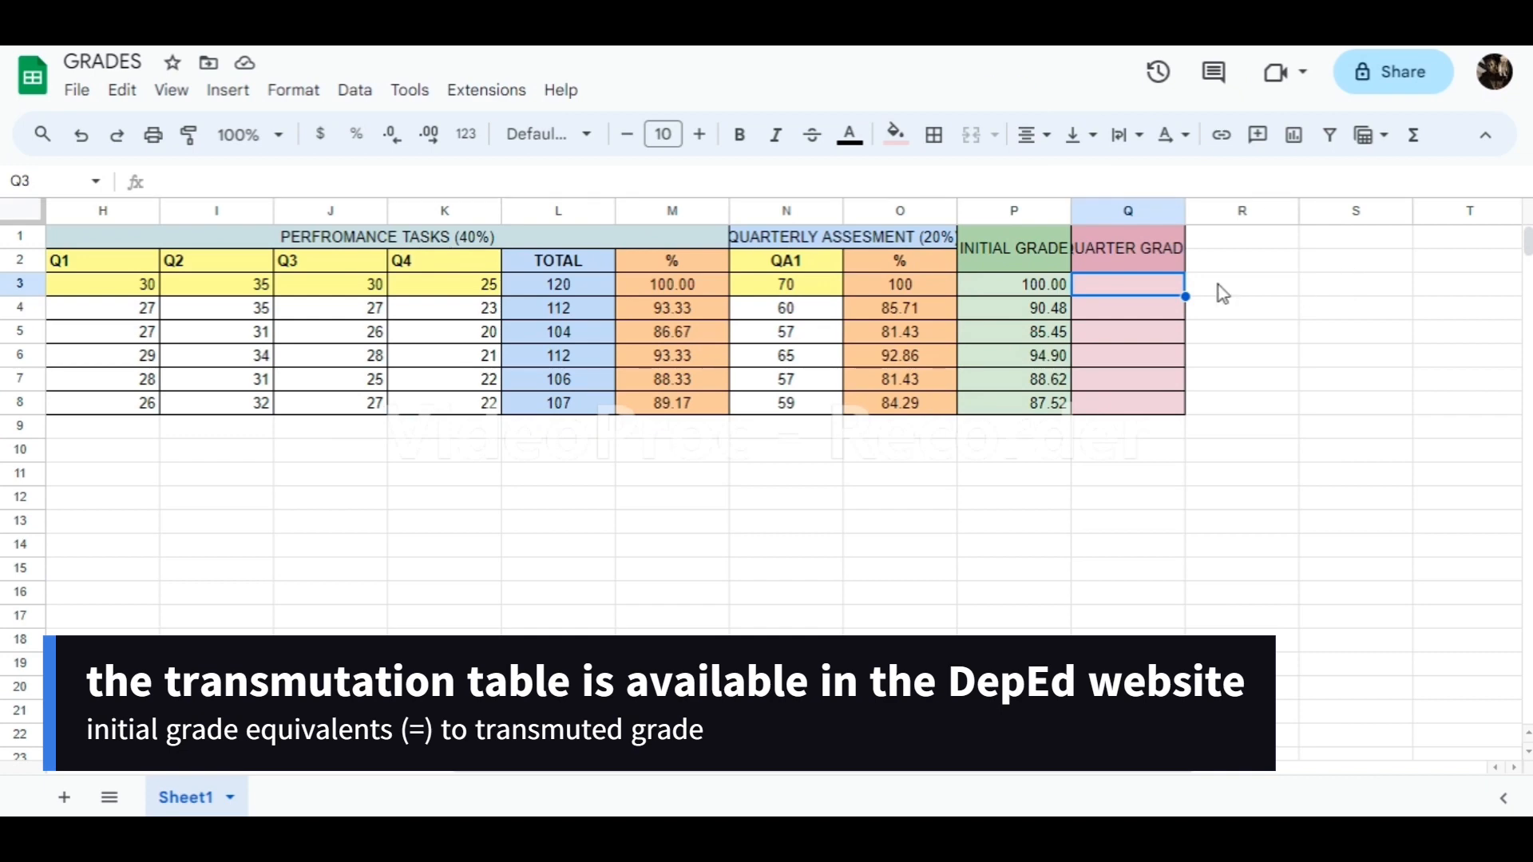
pyautogui.click(1132, 291)
pyautogui.write('100')
pyautogui.press('Return')
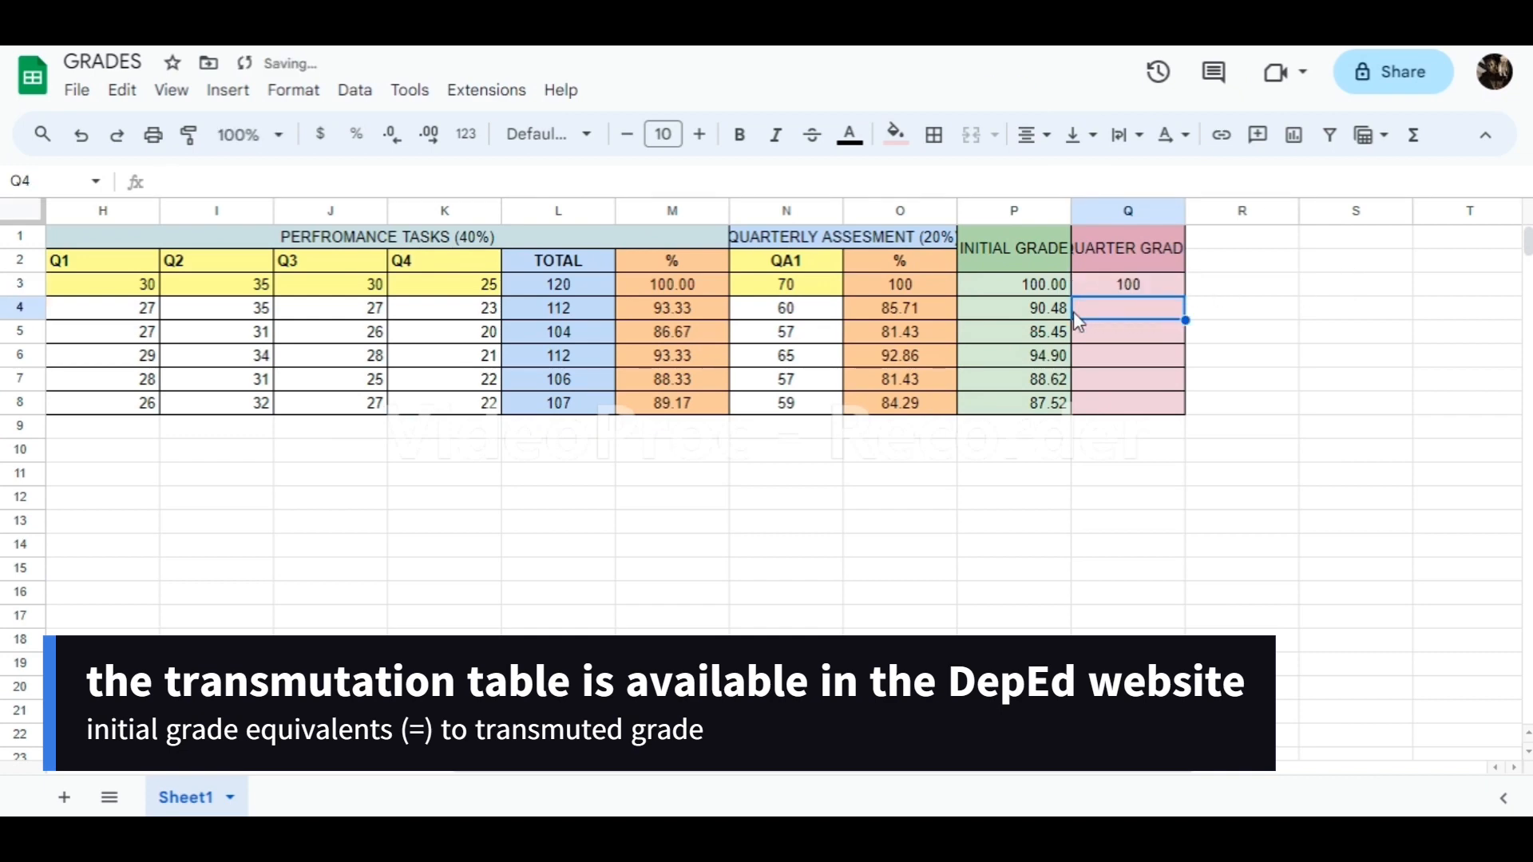
# - Find the range containing P4's initial grade in the DepEd Transmutation Table and enter the transmuted grade 94 in Q4
pyautogui.click(1048, 310)
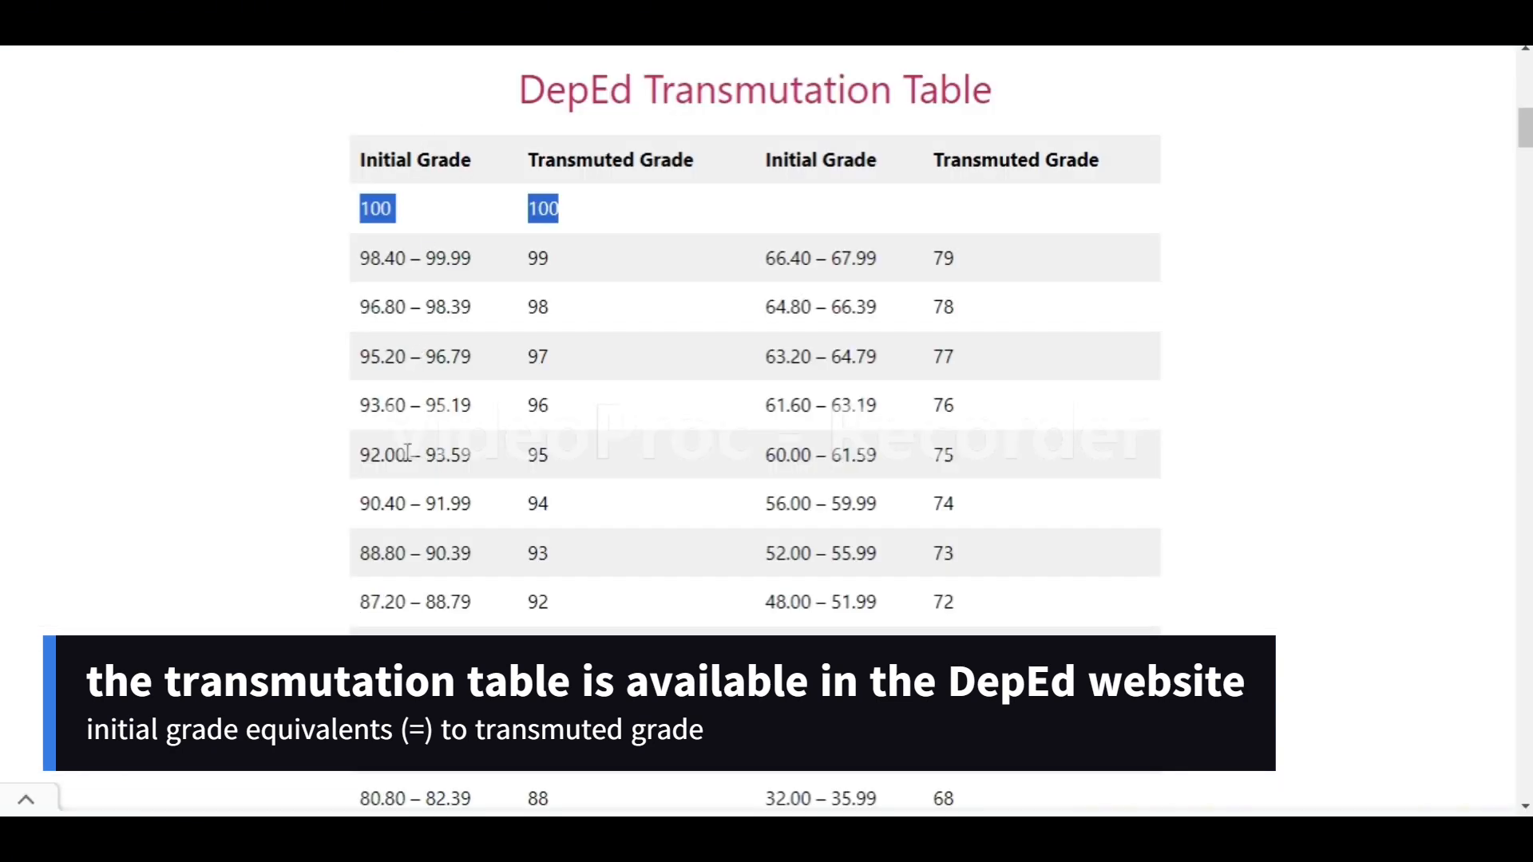
pyautogui.scroll(-2, 548, 471)
pyautogui.moveTo(352, 389); pyautogui.dragTo(482, 397)
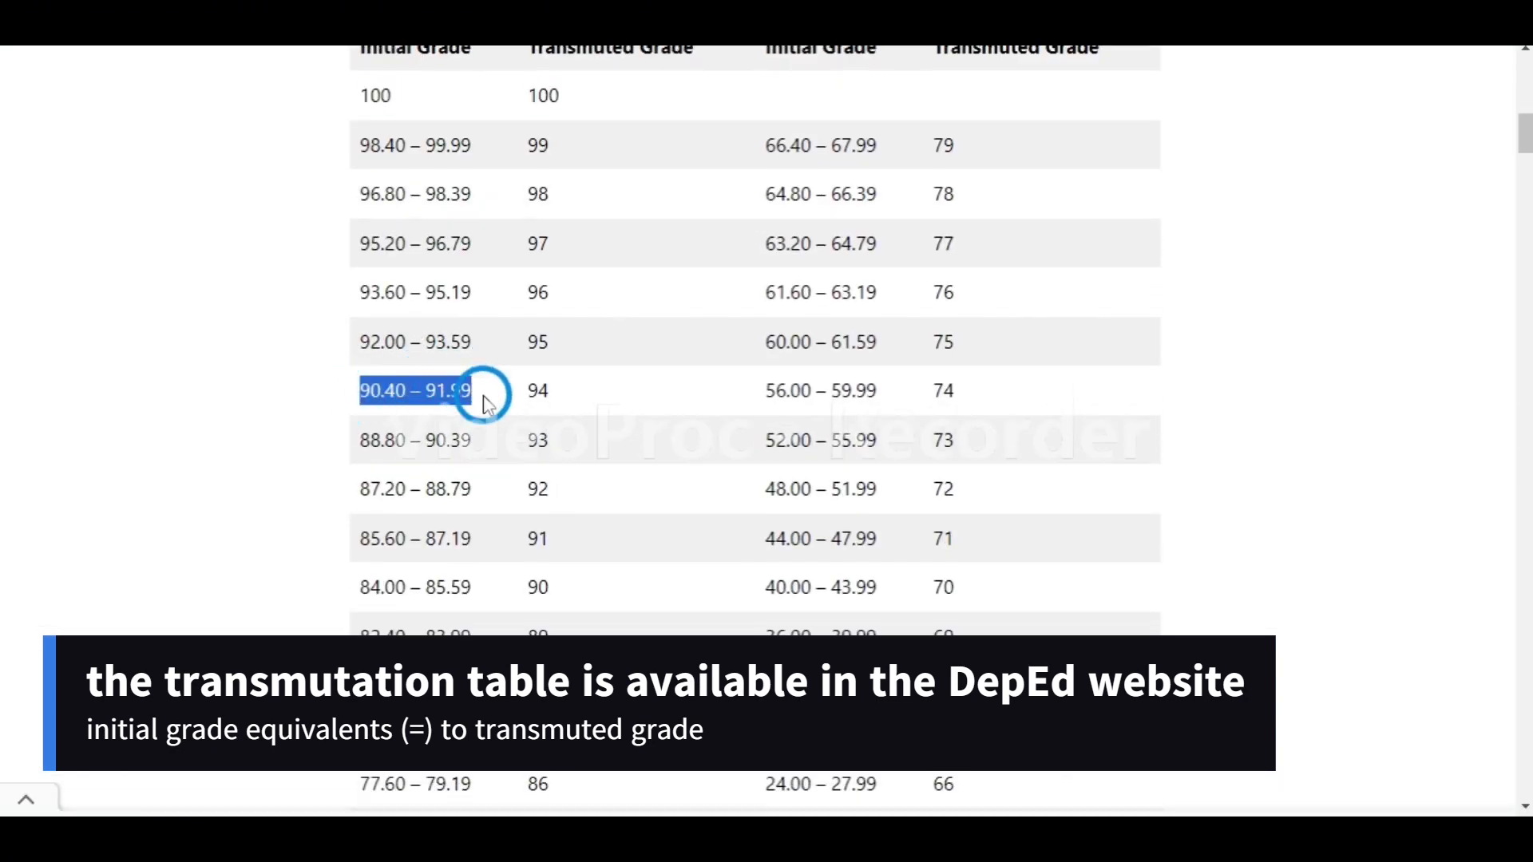
pyautogui.doubleClick(533, 392)
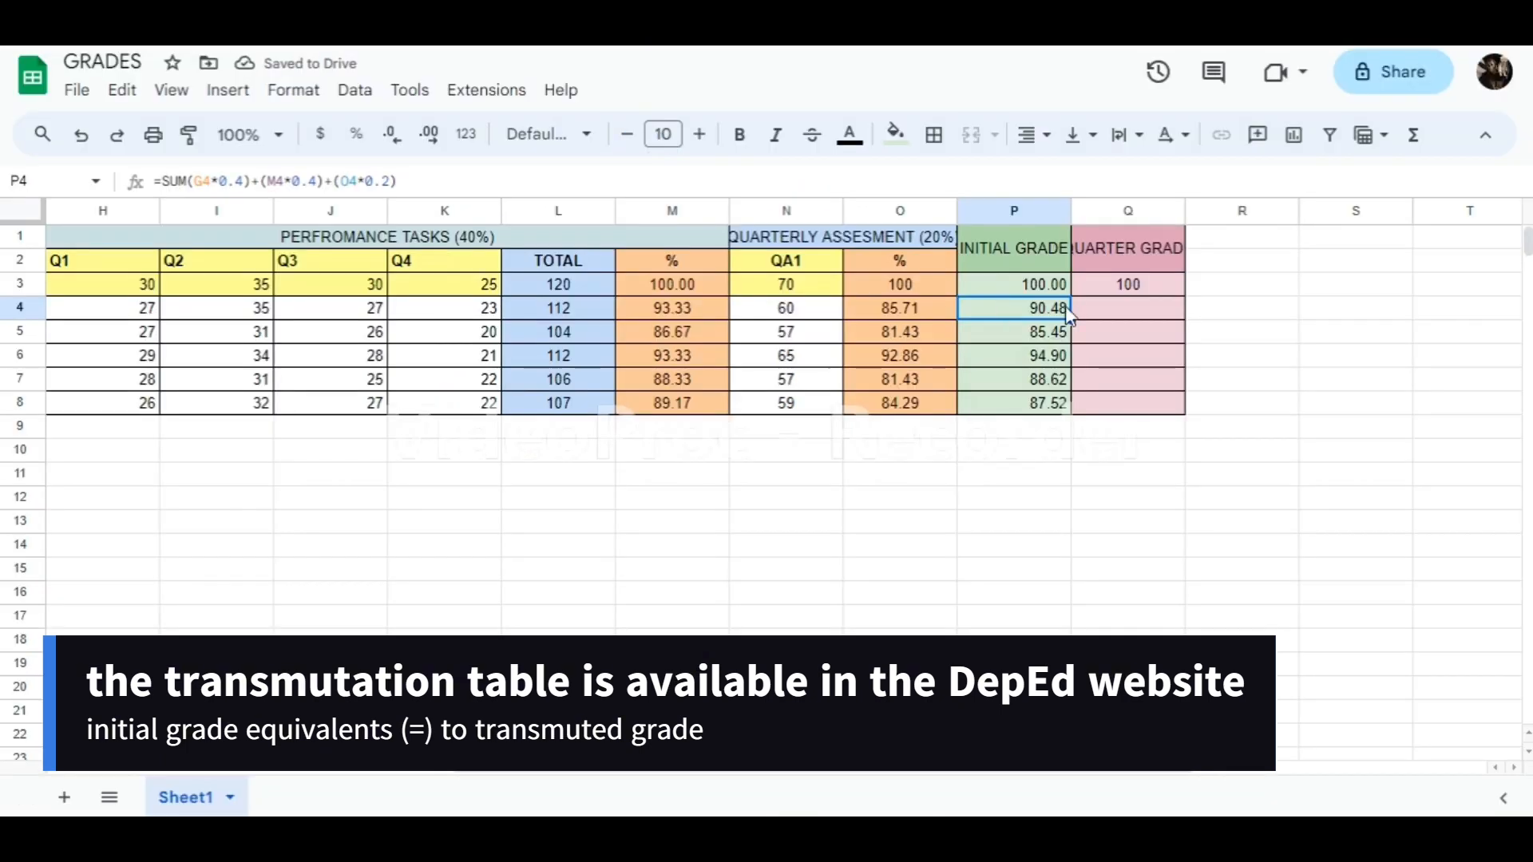
pyautogui.click(1098, 312)
pyautogui.write('94')
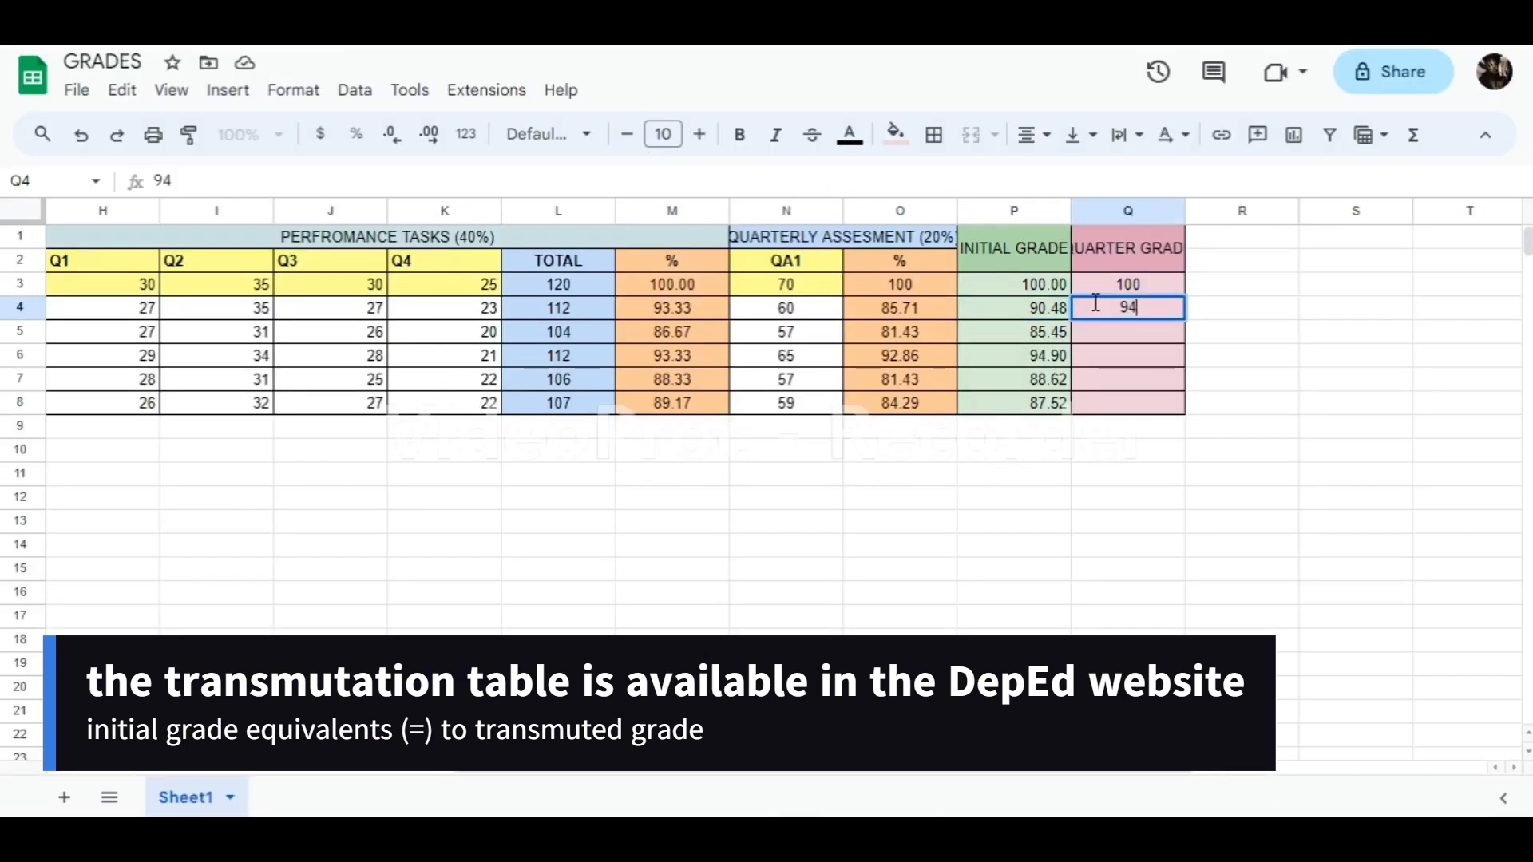
pyautogui.press('Return')
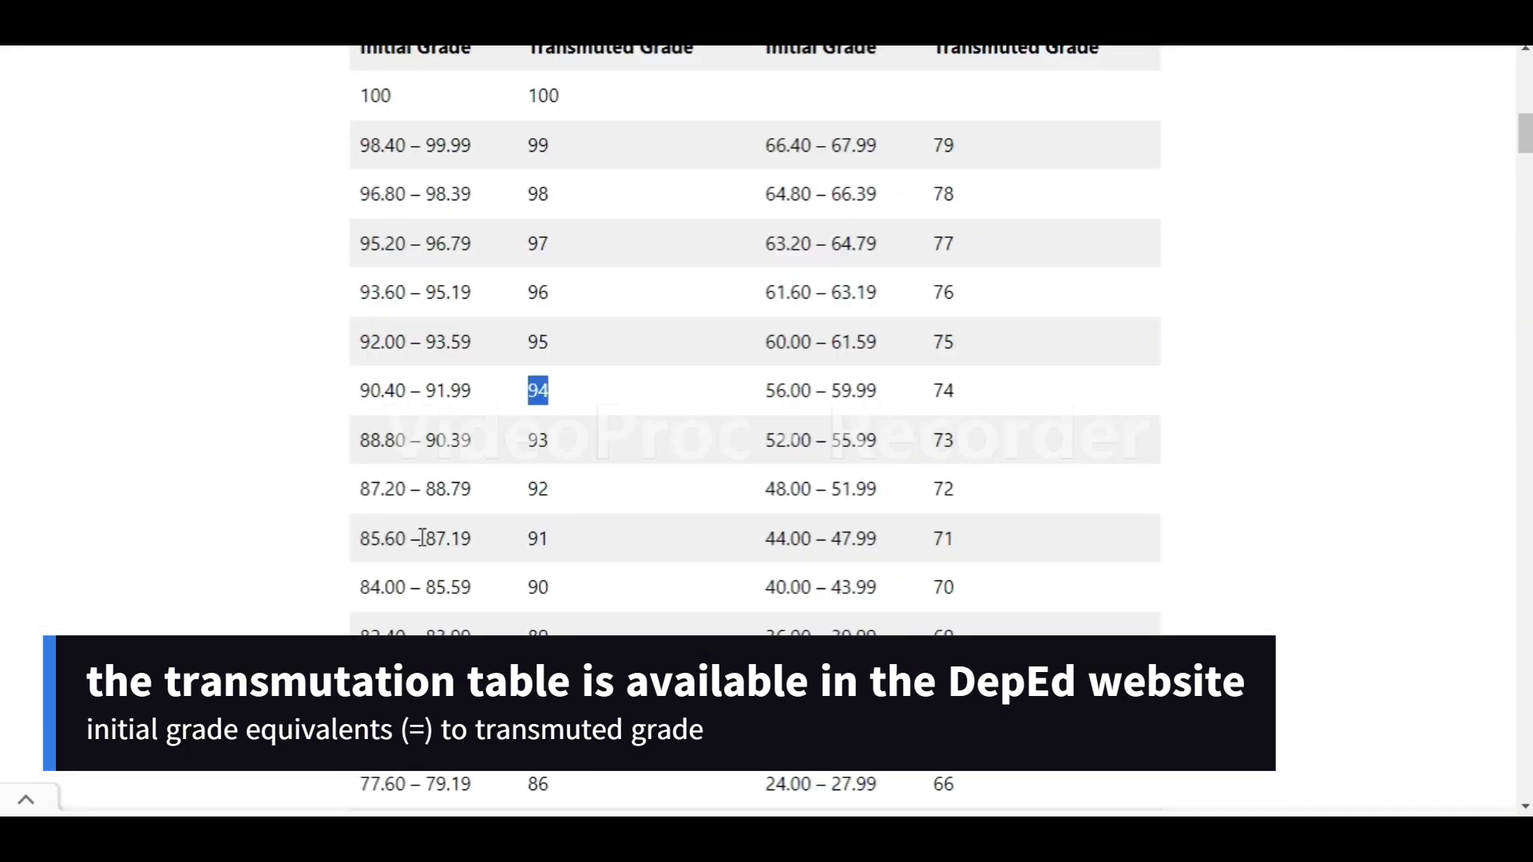
# - Match the initial grades in P5 and P6 to the DepEd Transmutation Table and enter 90 in Q5 and 96 in Q6
pyautogui.moveTo(372, 587); pyautogui.dragTo(472, 588)
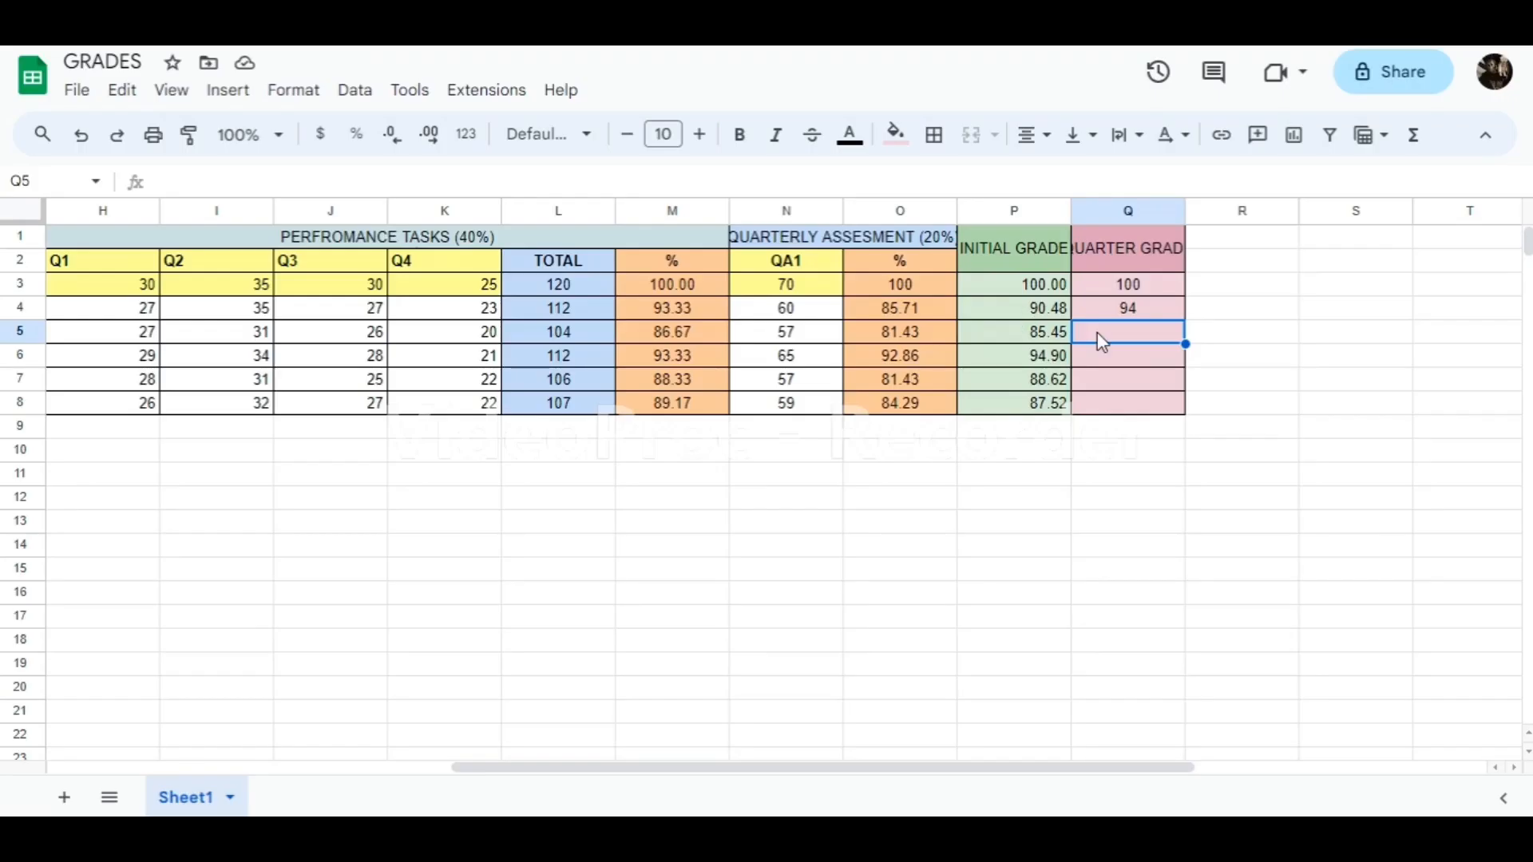
pyautogui.write('90')
pyautogui.press('Return')
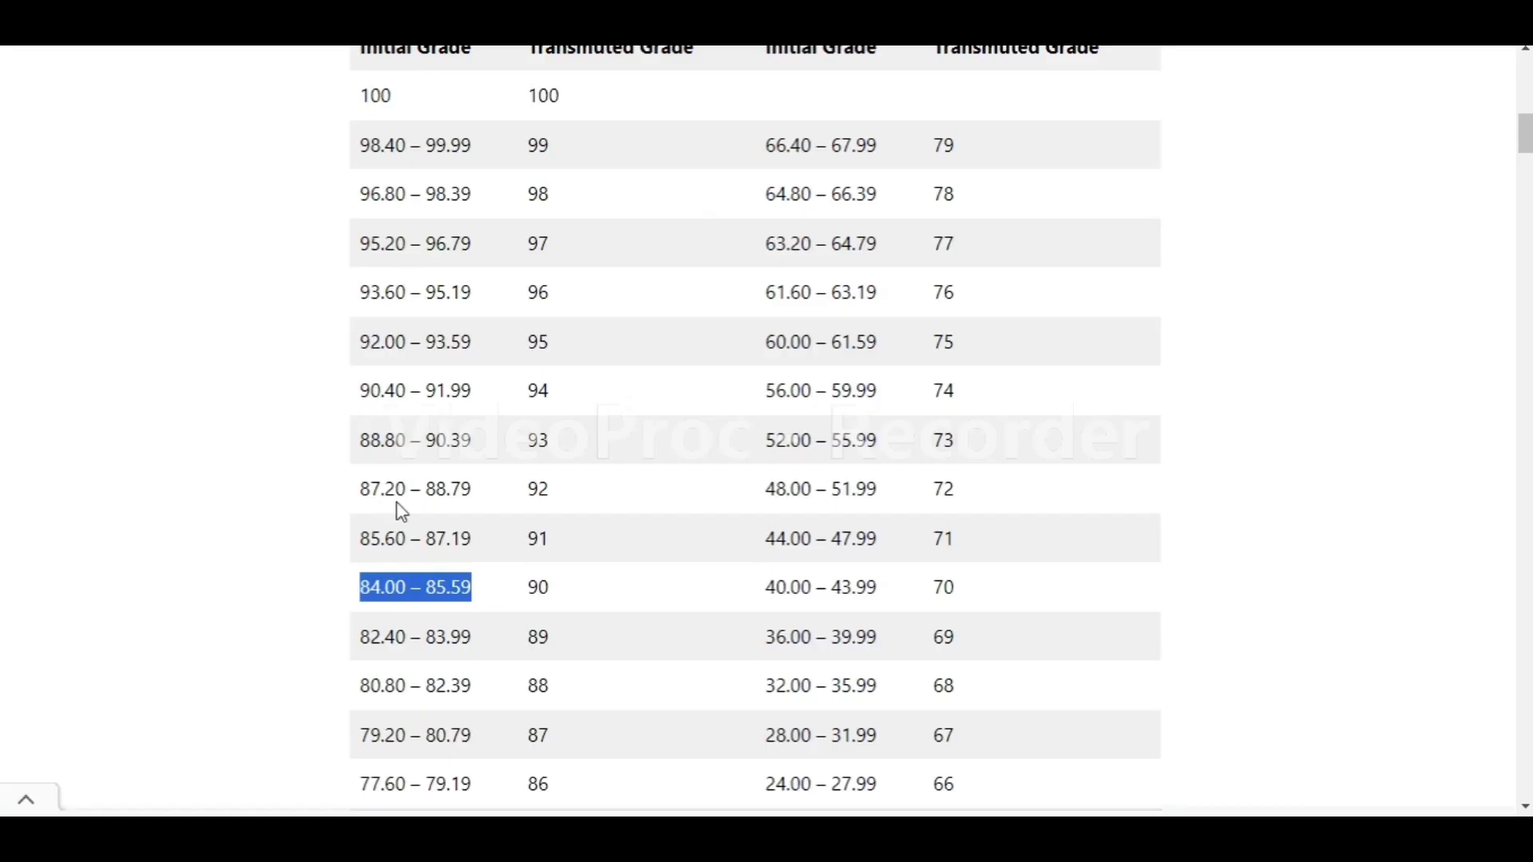
pyautogui.scroll(2, 401, 512)
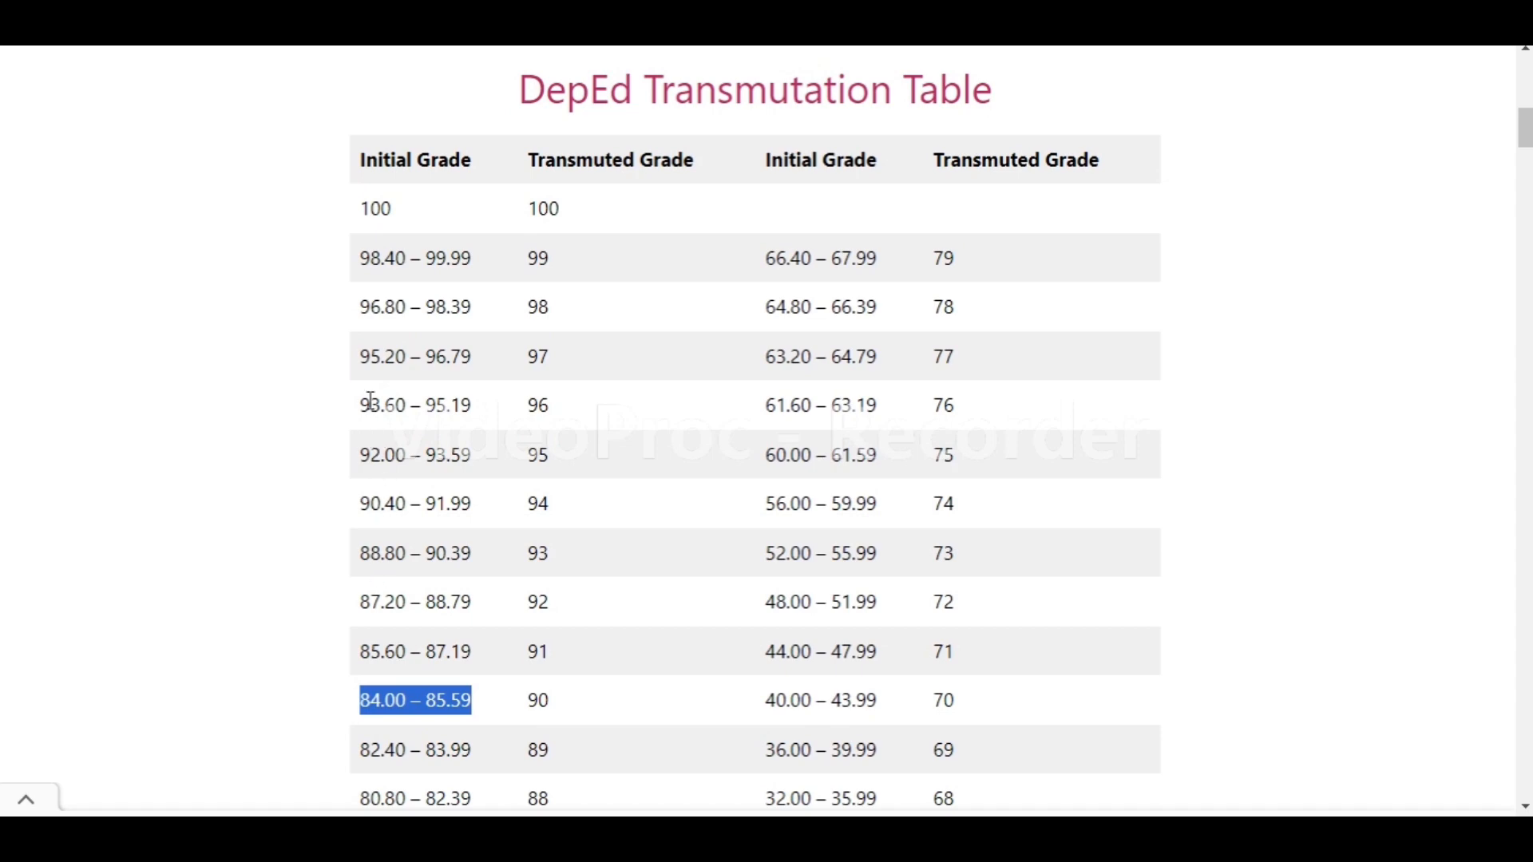
pyautogui.moveTo(361, 405); pyautogui.dragTo(499, 404)
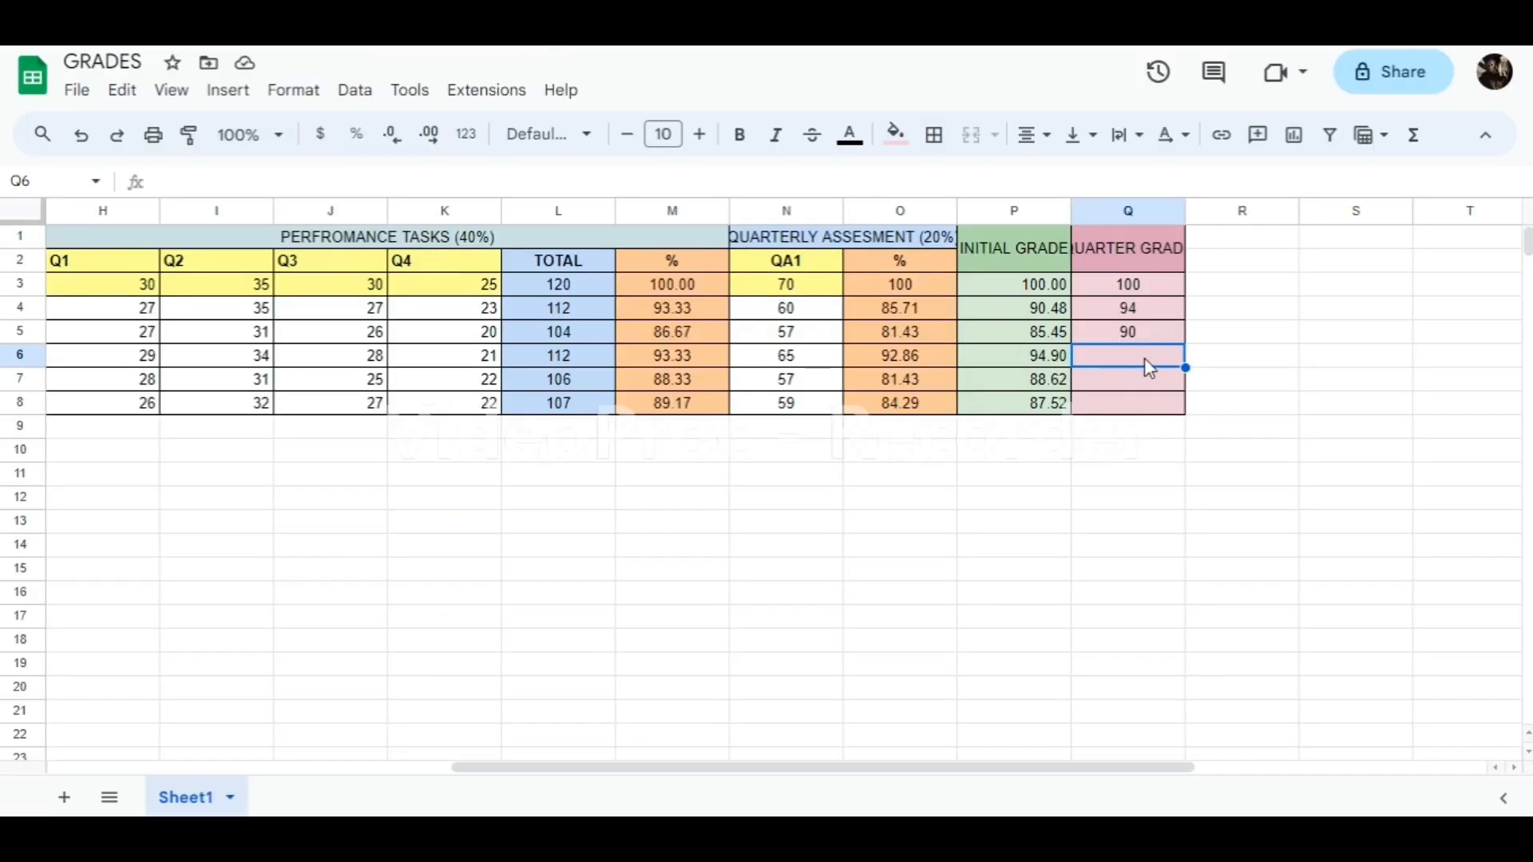
pyautogui.write('96')
pyautogui.press('Return')
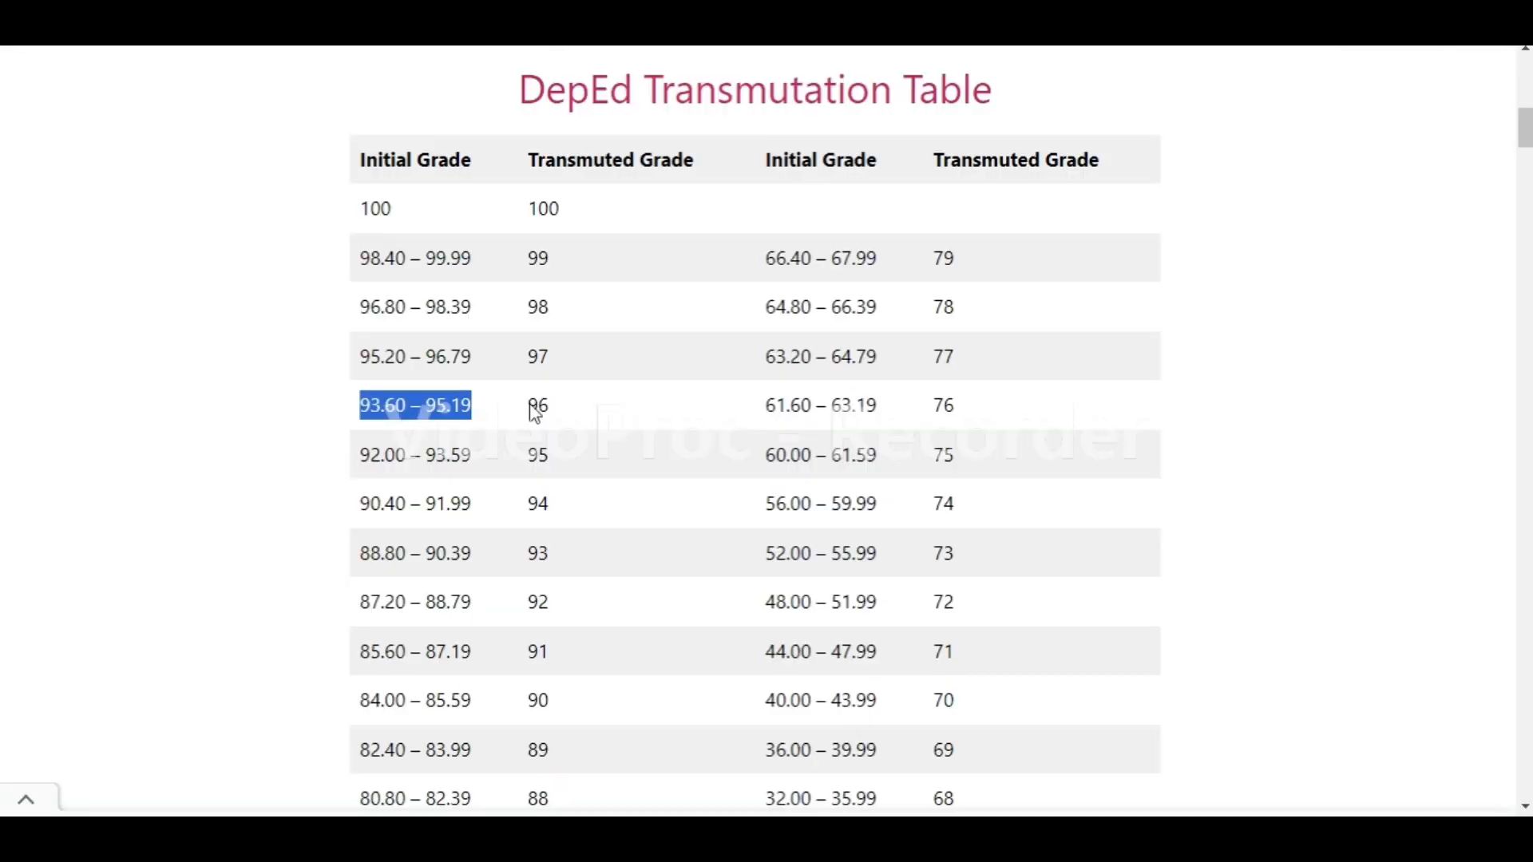
# - Match P7's initial grade to its range in the DepEd Transmutation Table and enter 92 as the quarter grade in Q7
pyautogui.scroll(-2, 535, 411)
pyautogui.click(367, 455)
pyautogui.moveTo(361, 489); pyautogui.dragTo(496, 503)
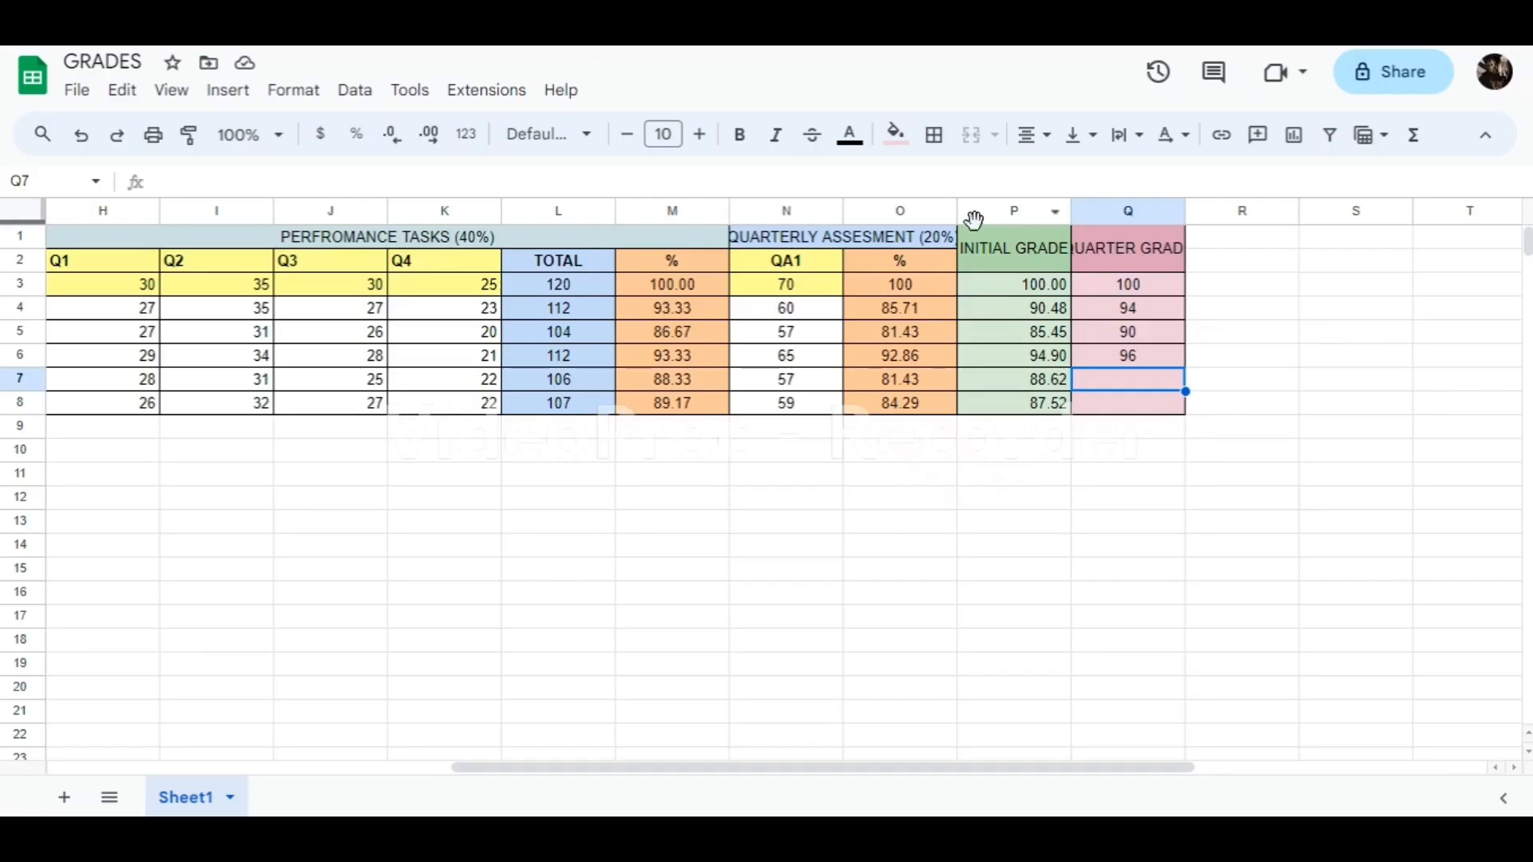
pyautogui.write('92')
pyautogui.press('Return')
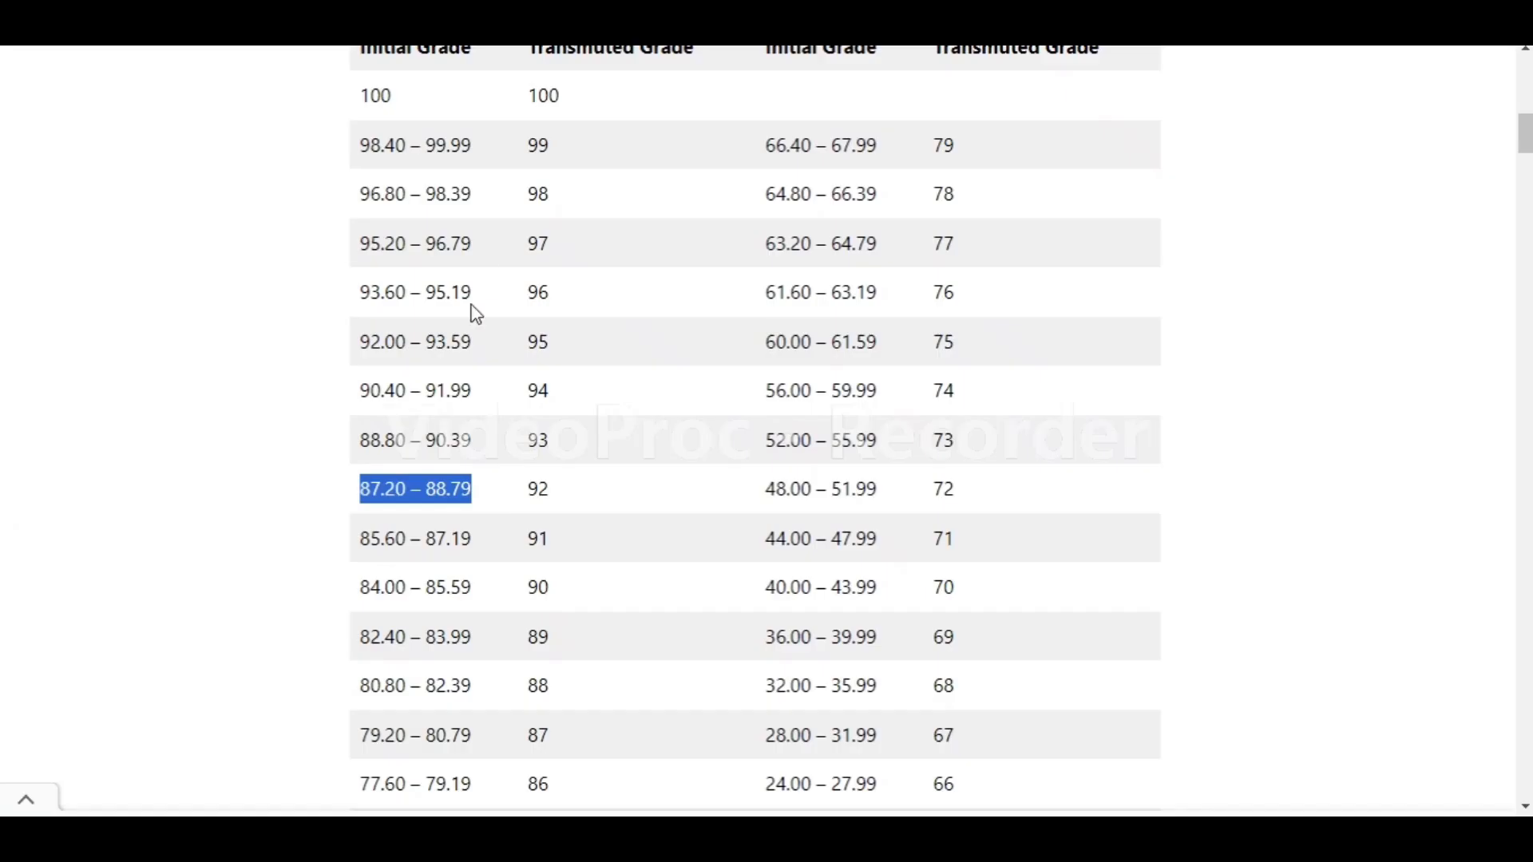
# - Enter the transmuted equivalent of P8's initial grade from the DepEd Transmutation Table in Q8, and select the SCIENCE header
pyautogui.click(382, 483)
pyautogui.doubleClick(548, 487)
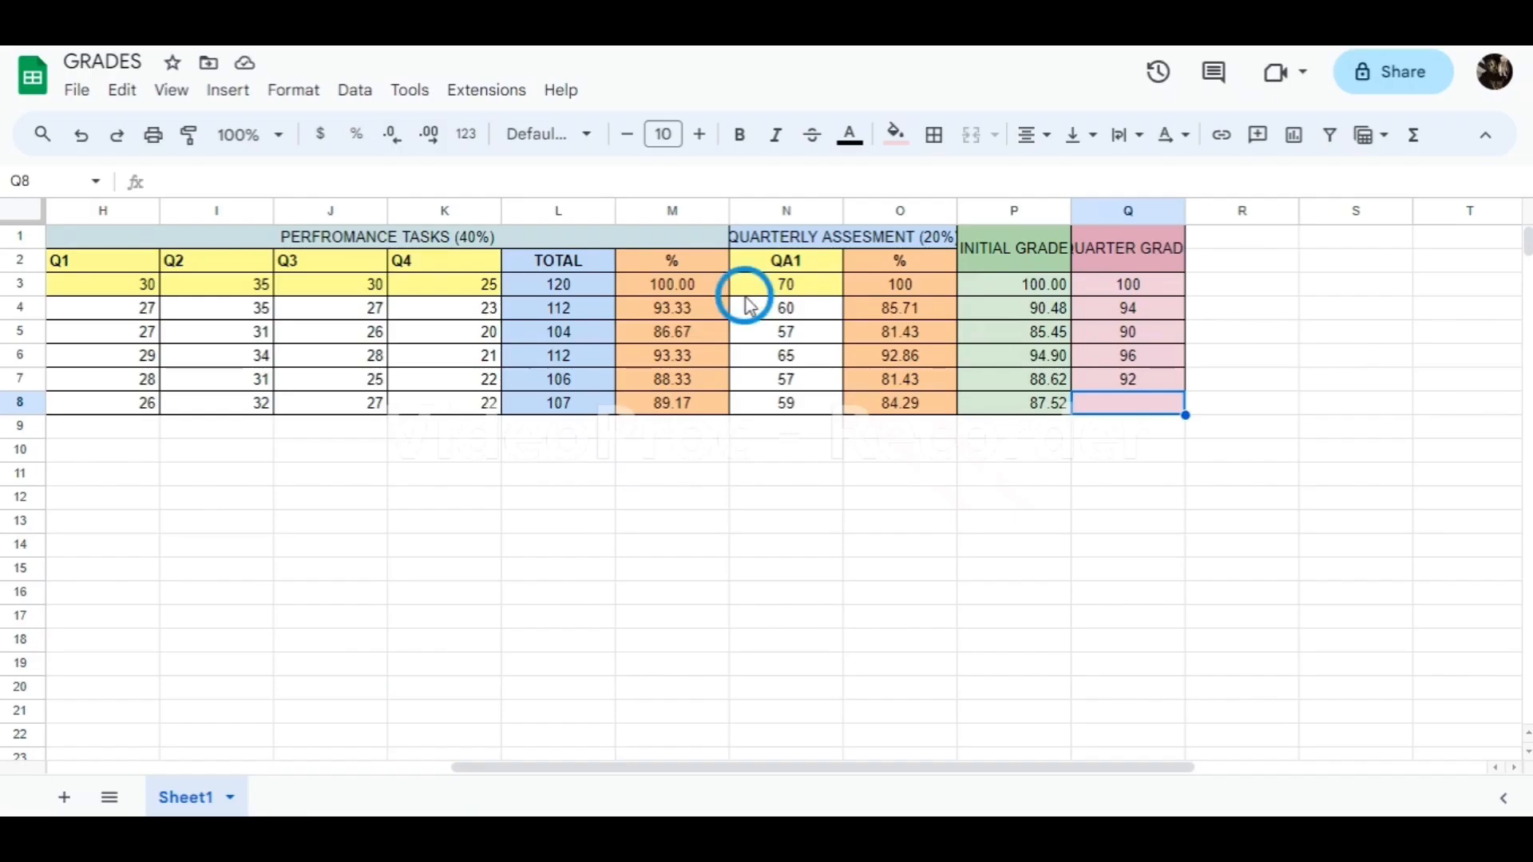
pyautogui.write('9')
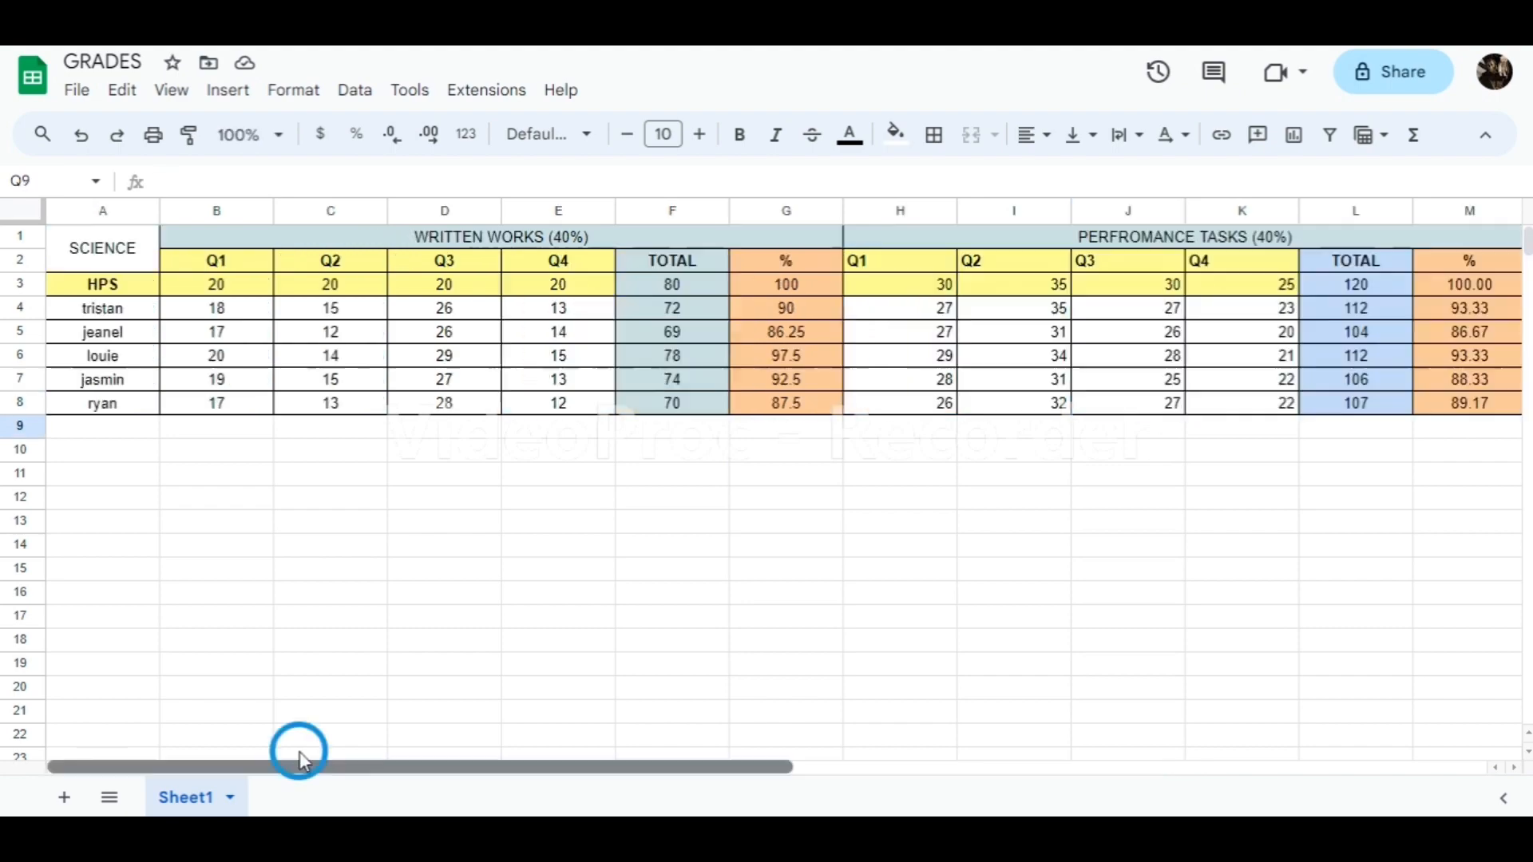
pyautogui.click(103, 250)
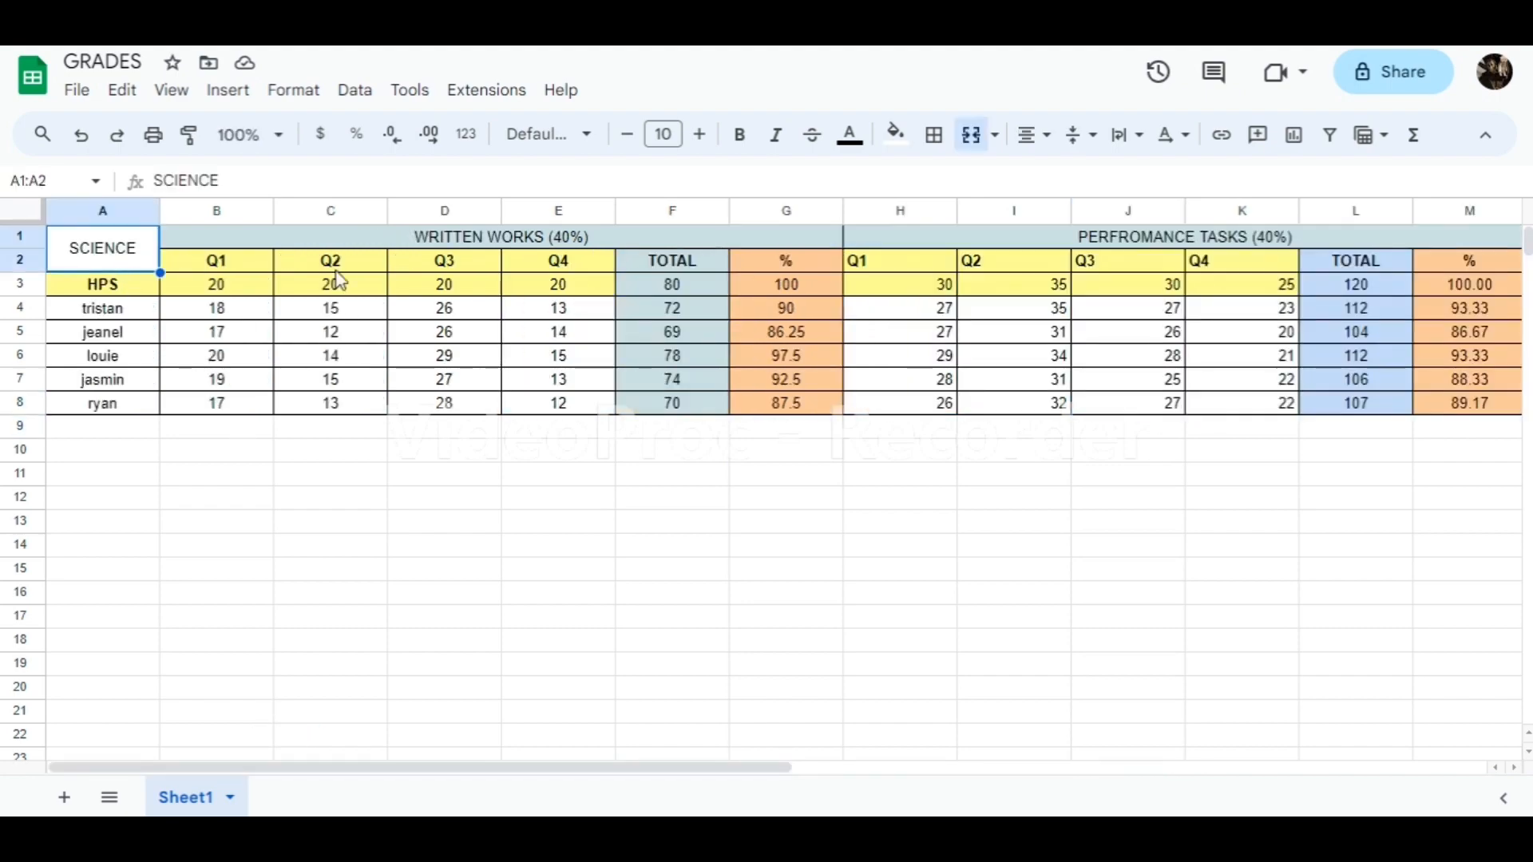